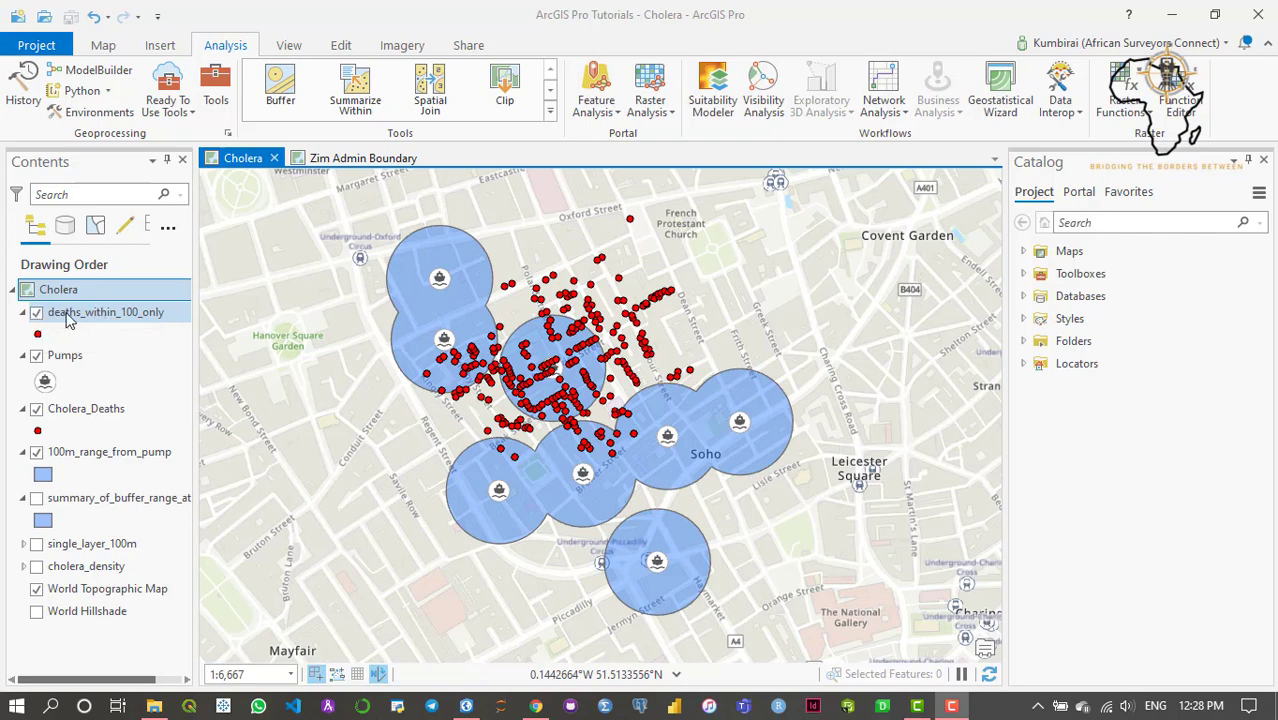
Remove the deaths_within_100_only, 100m_range_from_pump, buffer range summary and single_layer_100m layers from the Cholera map
click(85, 316)
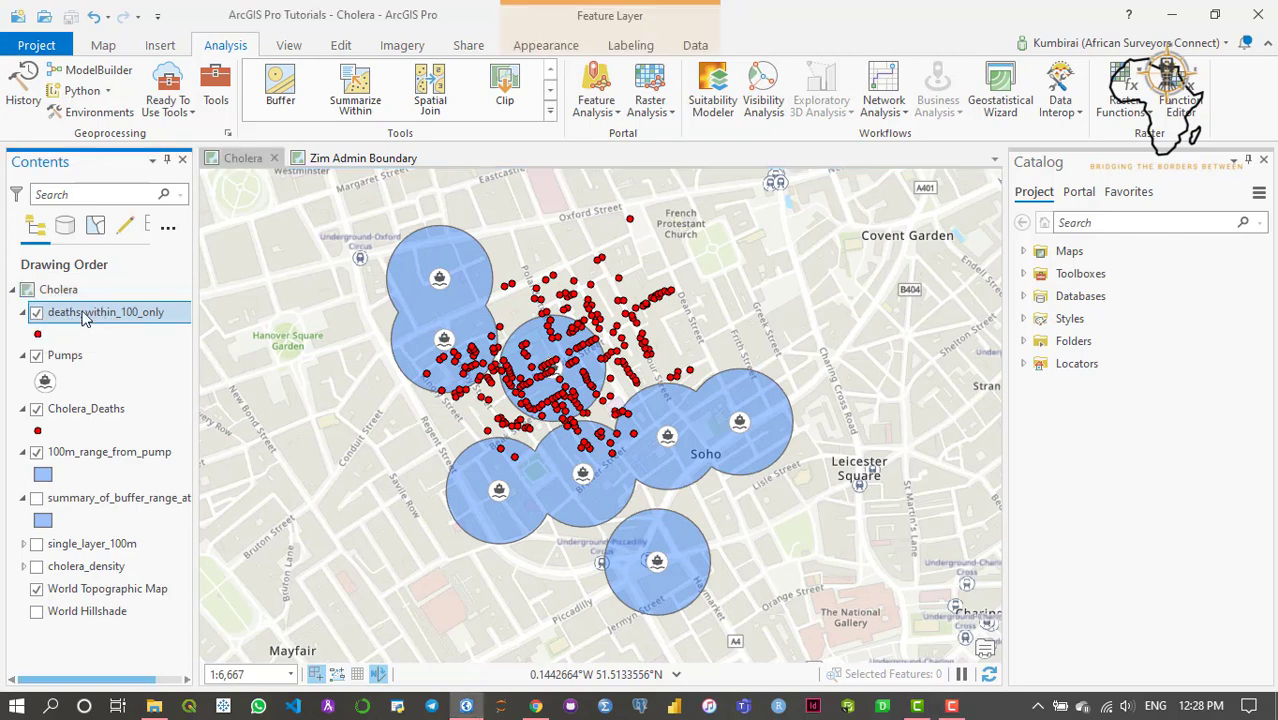
ctrl+click(92, 456)
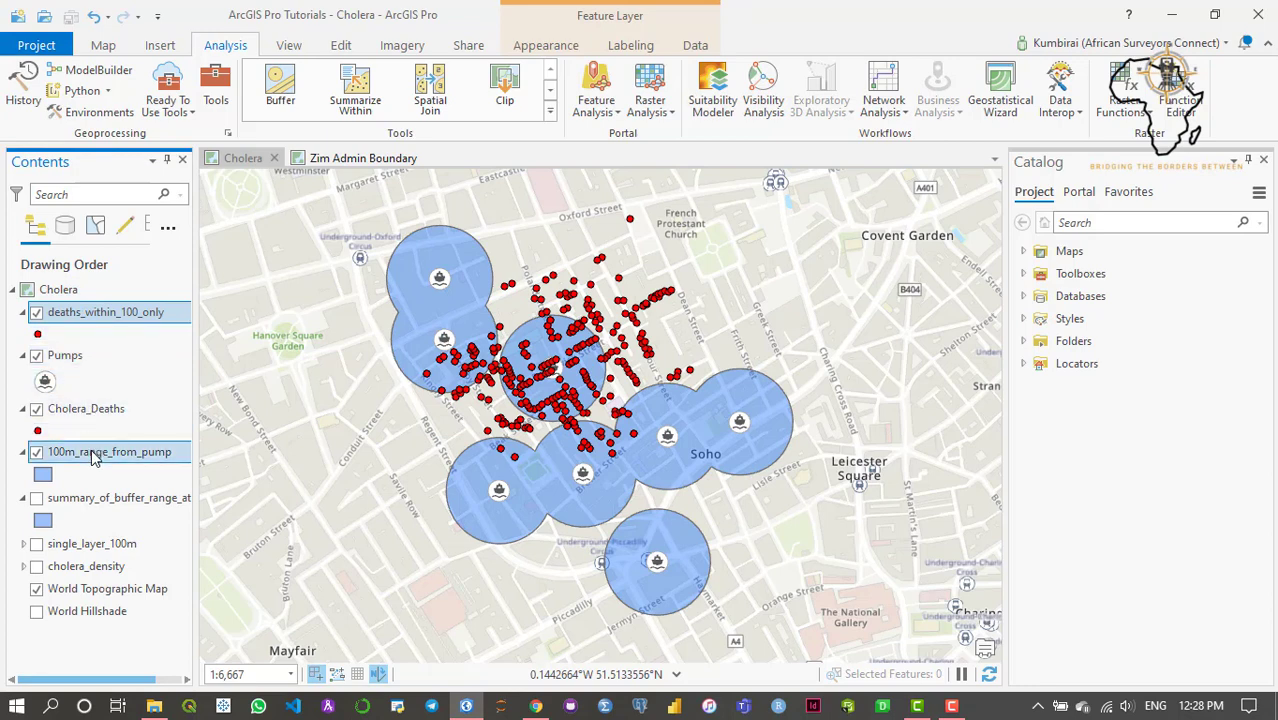
ctrl+click(96, 505)
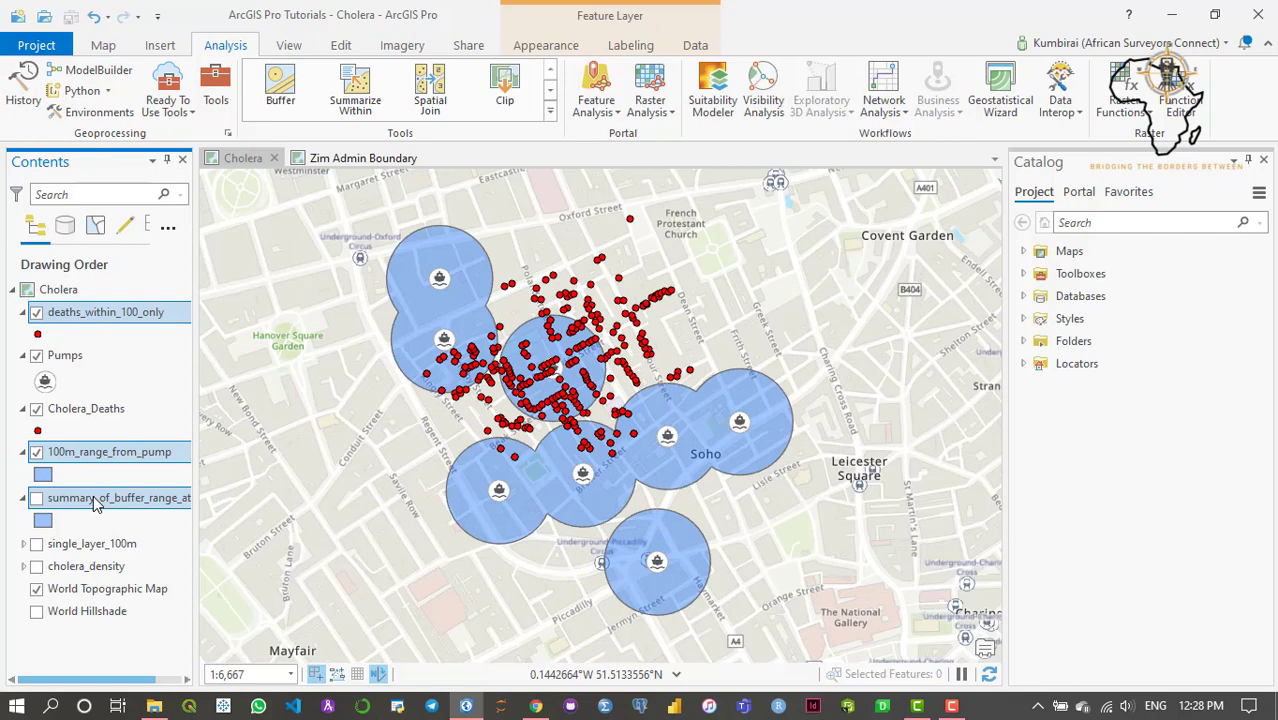
ctrl+click(90, 548)
right_click(90, 548)
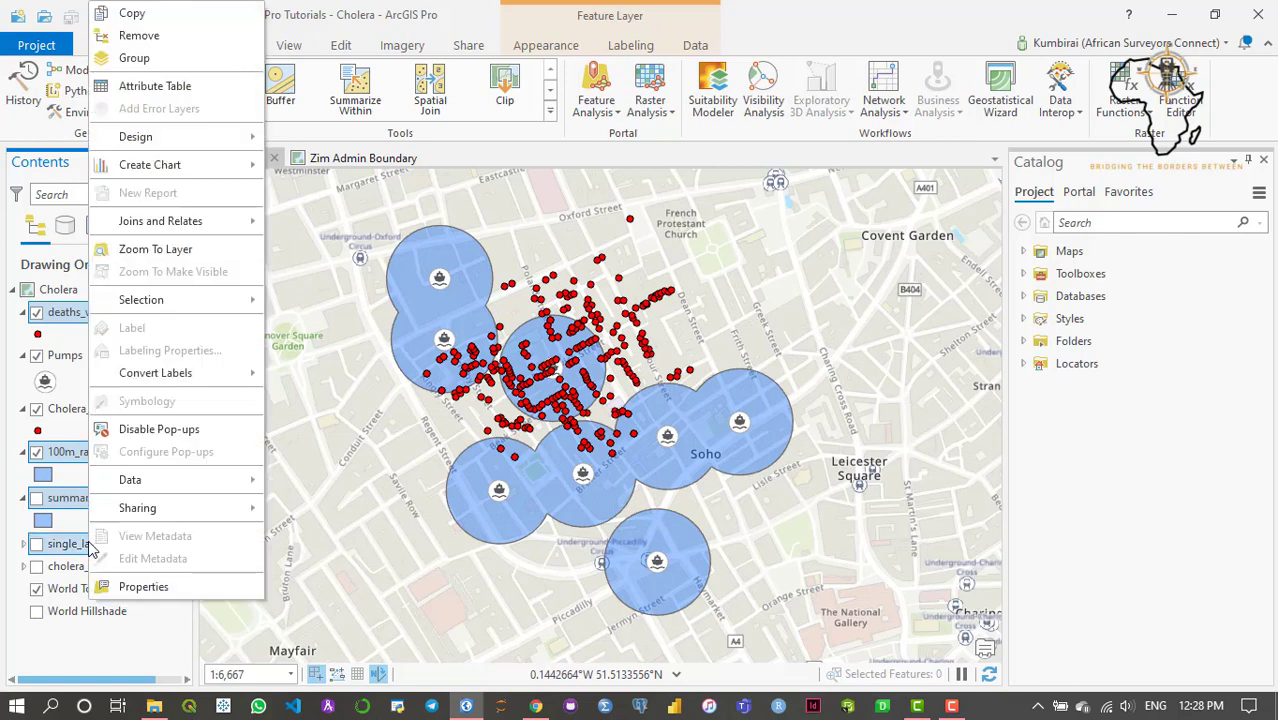
click(150, 37)
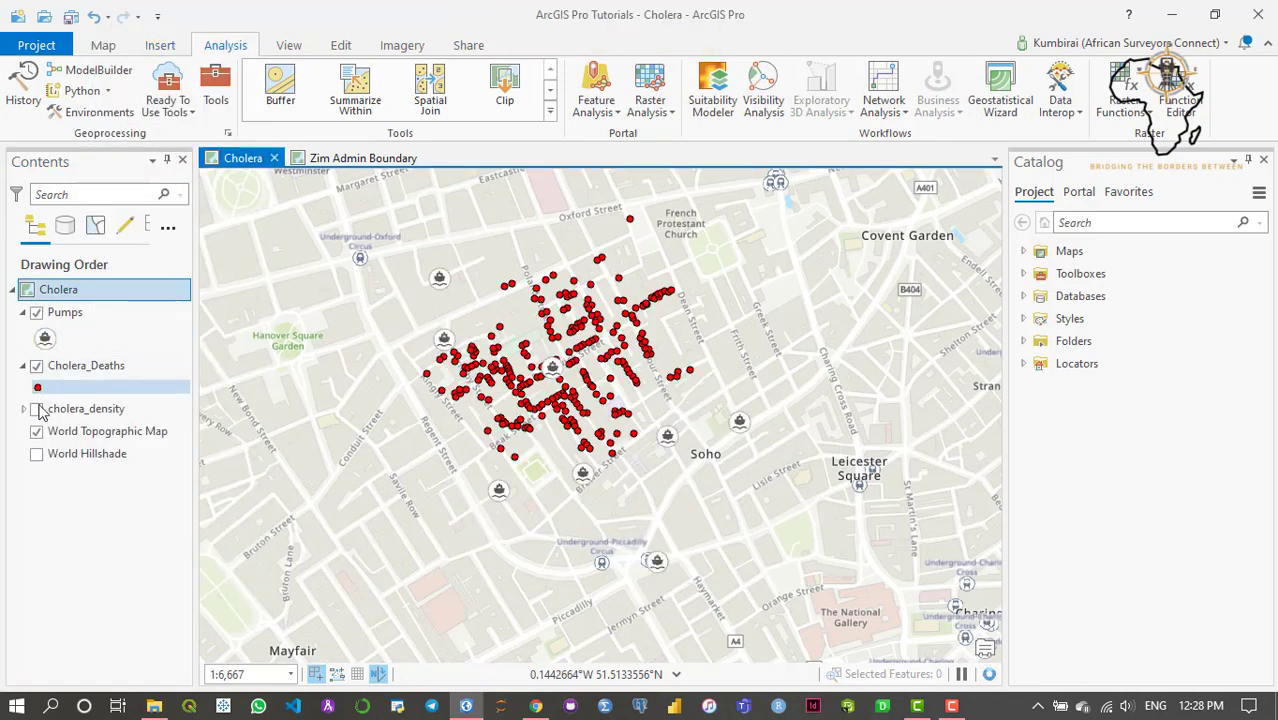
Create a new ModelBuilder model and add the Pumps layer to its canvas as a data variable
drag(490, 318, 559, 336)
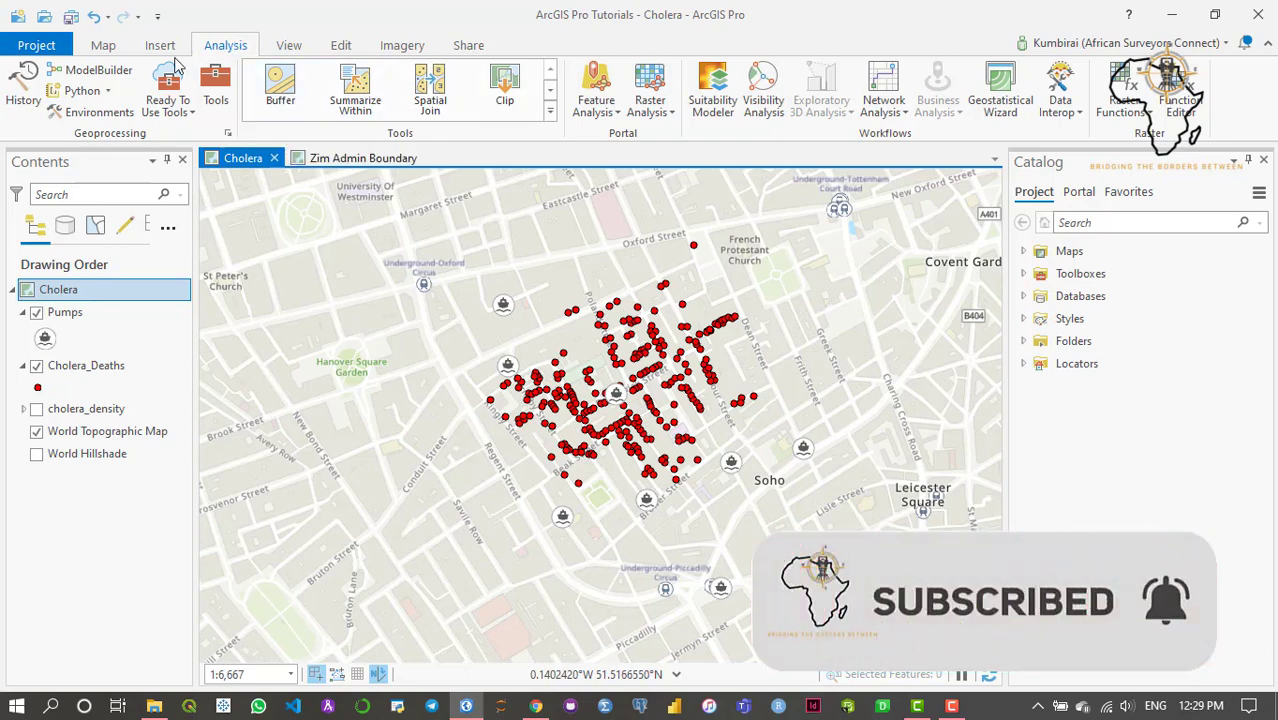
click(89, 77)
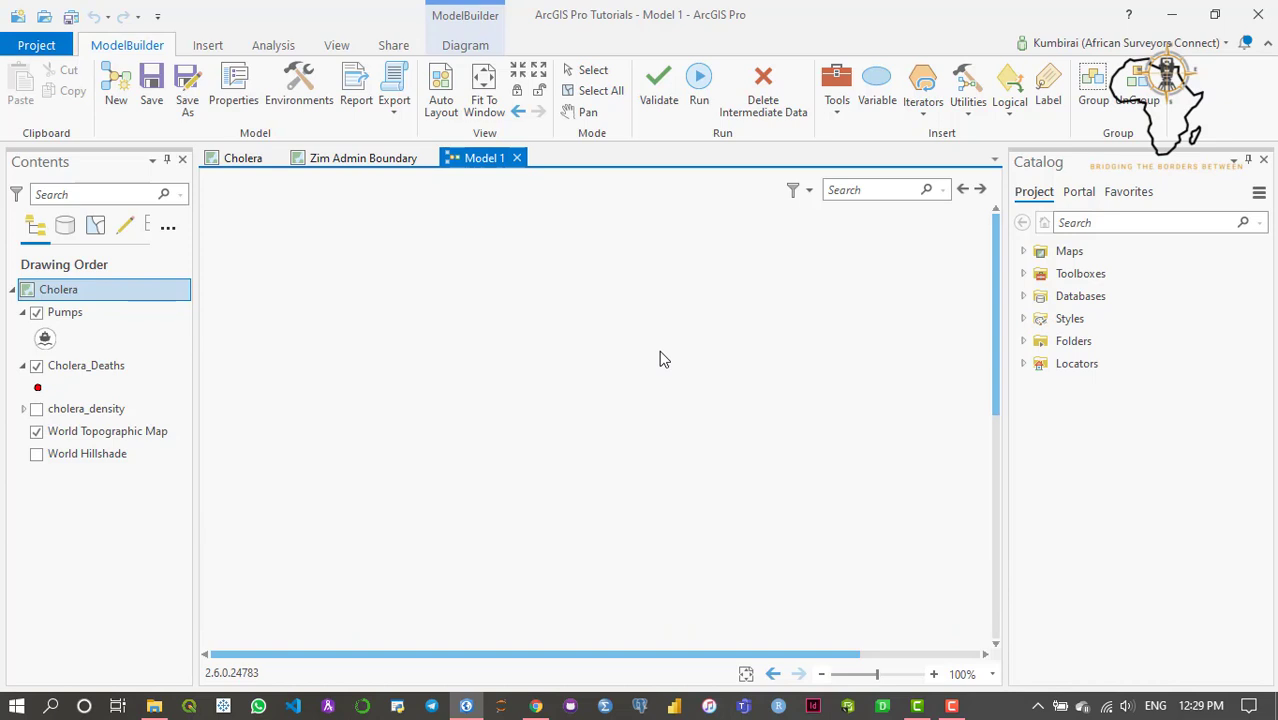
drag(848, 656, 750, 656)
click(72, 314)
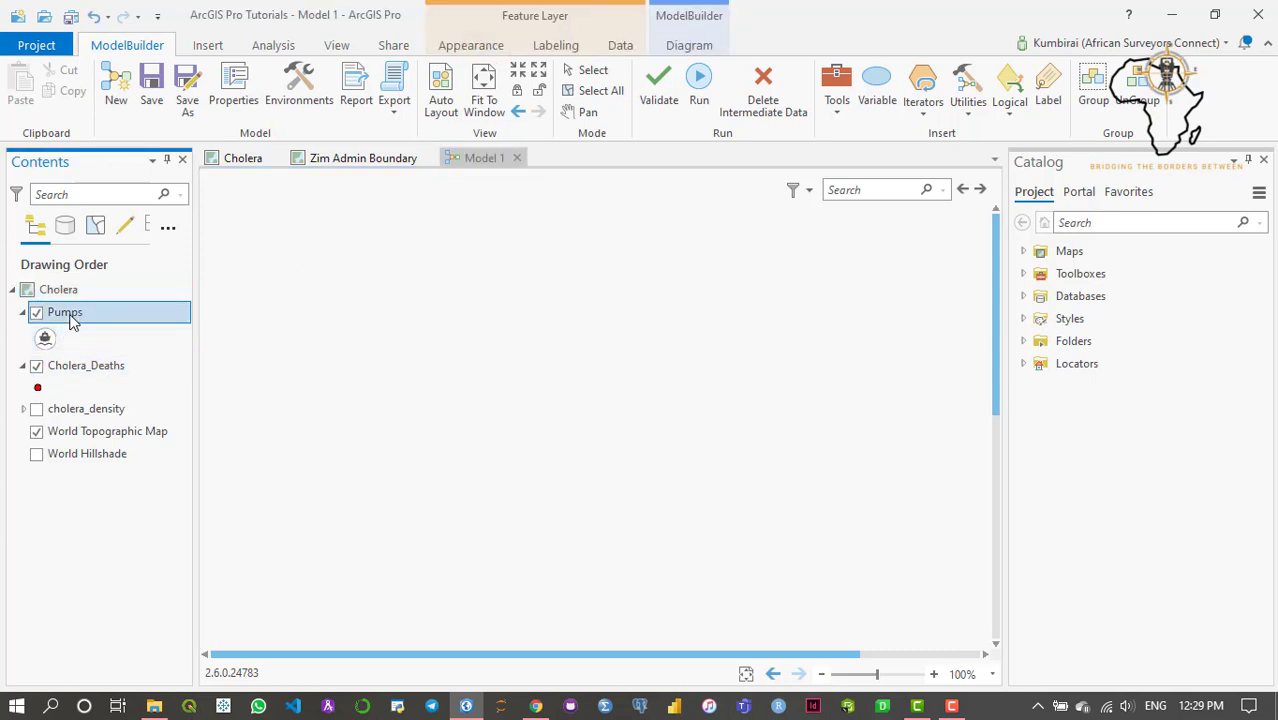
drag(72, 320, 312, 317)
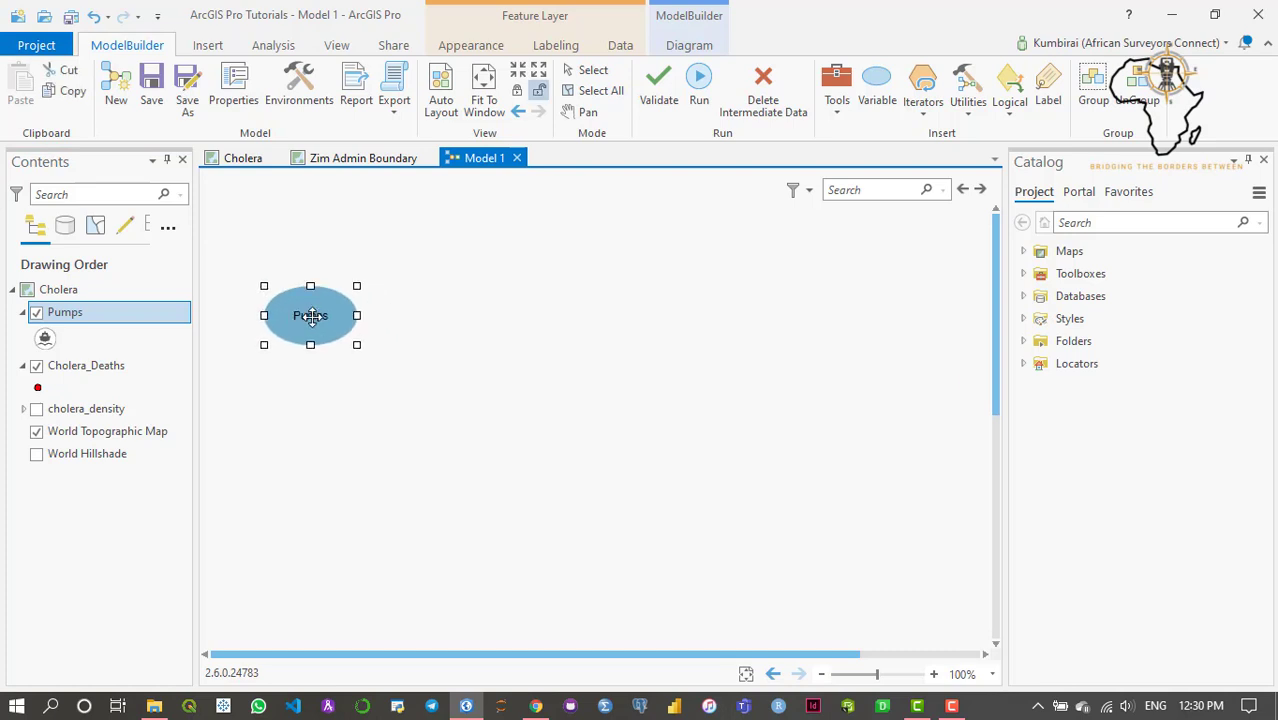
click(536, 302)
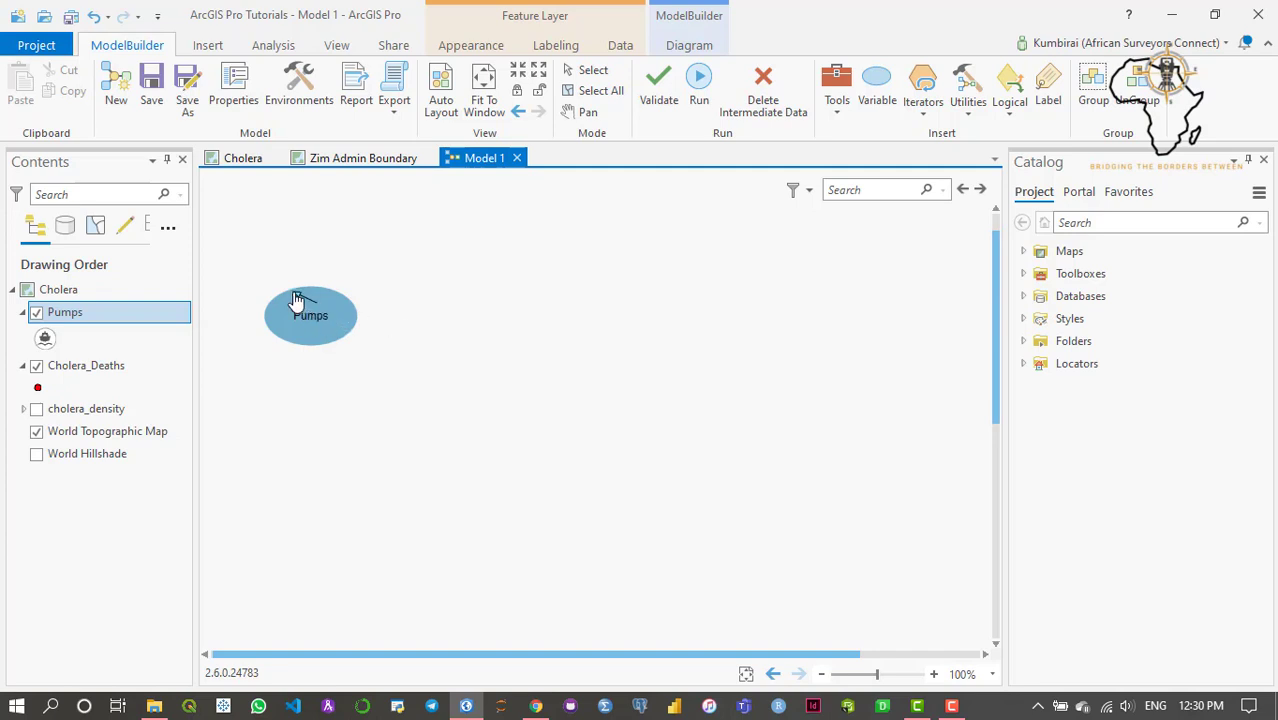
Add the Buffer tool to the model beside Pumps and connect Pumps to it as Input Features
click(840, 108)
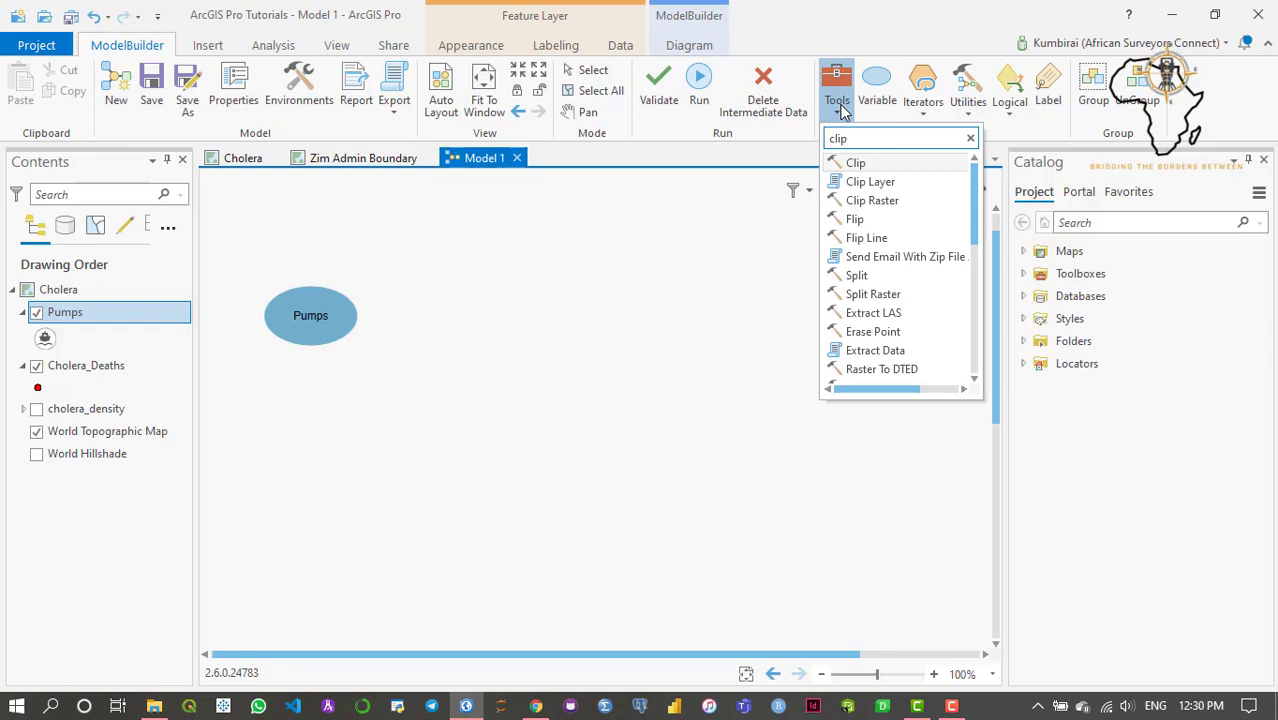
double_click(833, 139)
key(BackSpace)
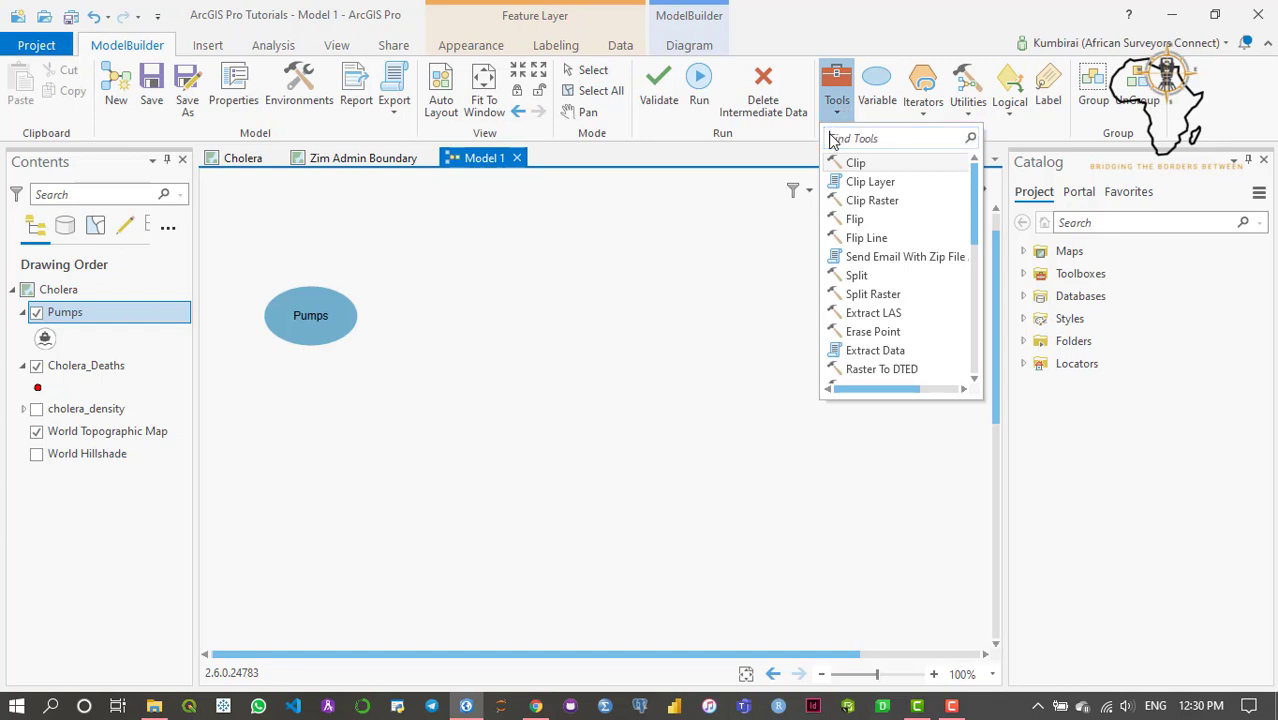
text(buffer)
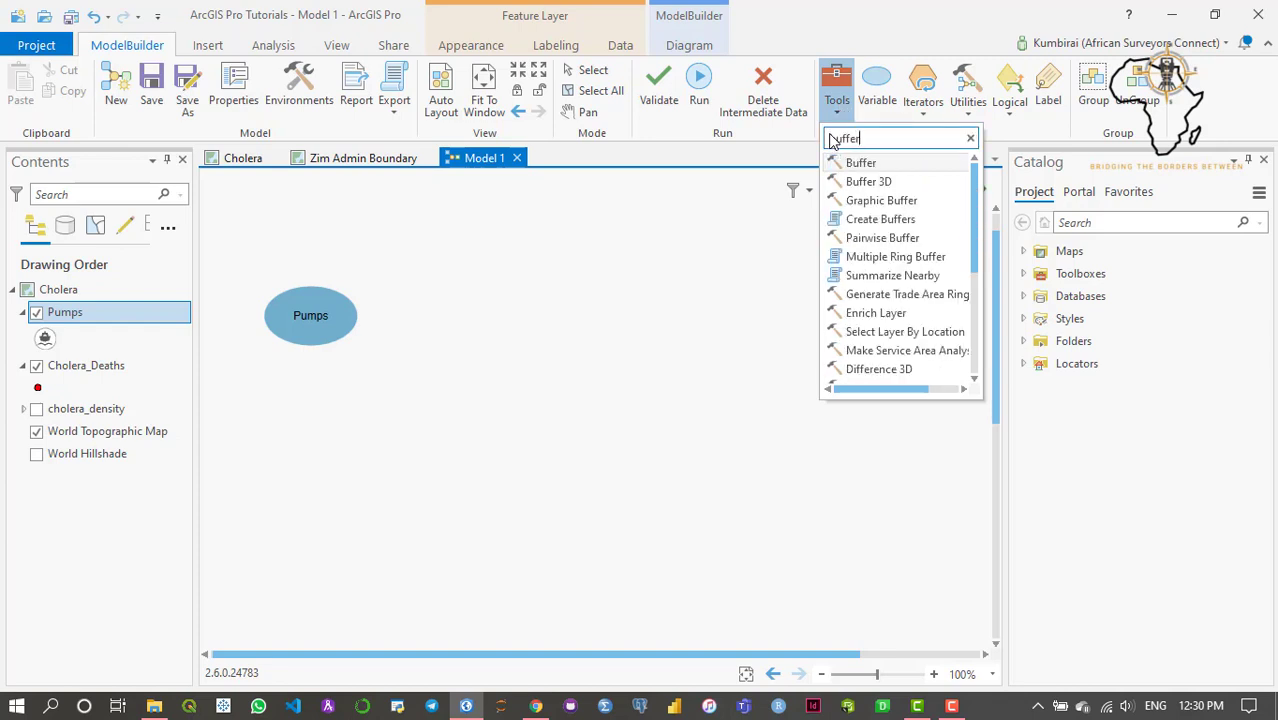
click(866, 168)
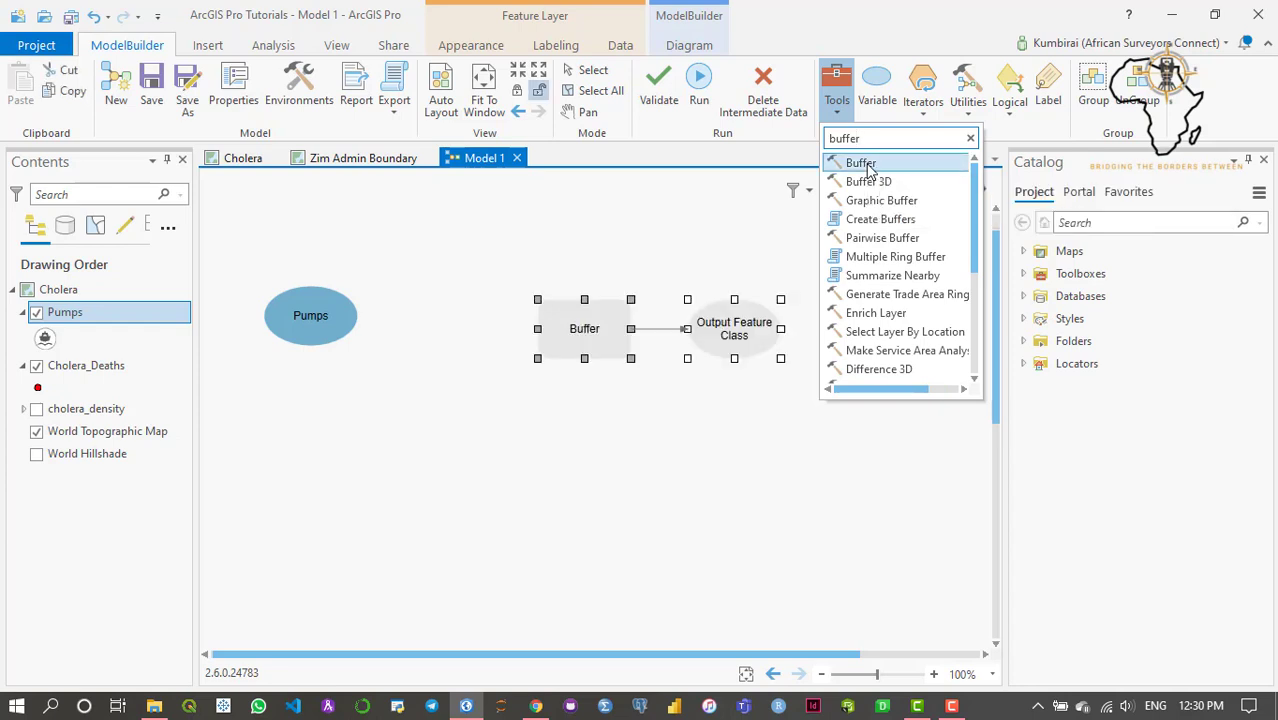
drag(586, 331, 444, 316)
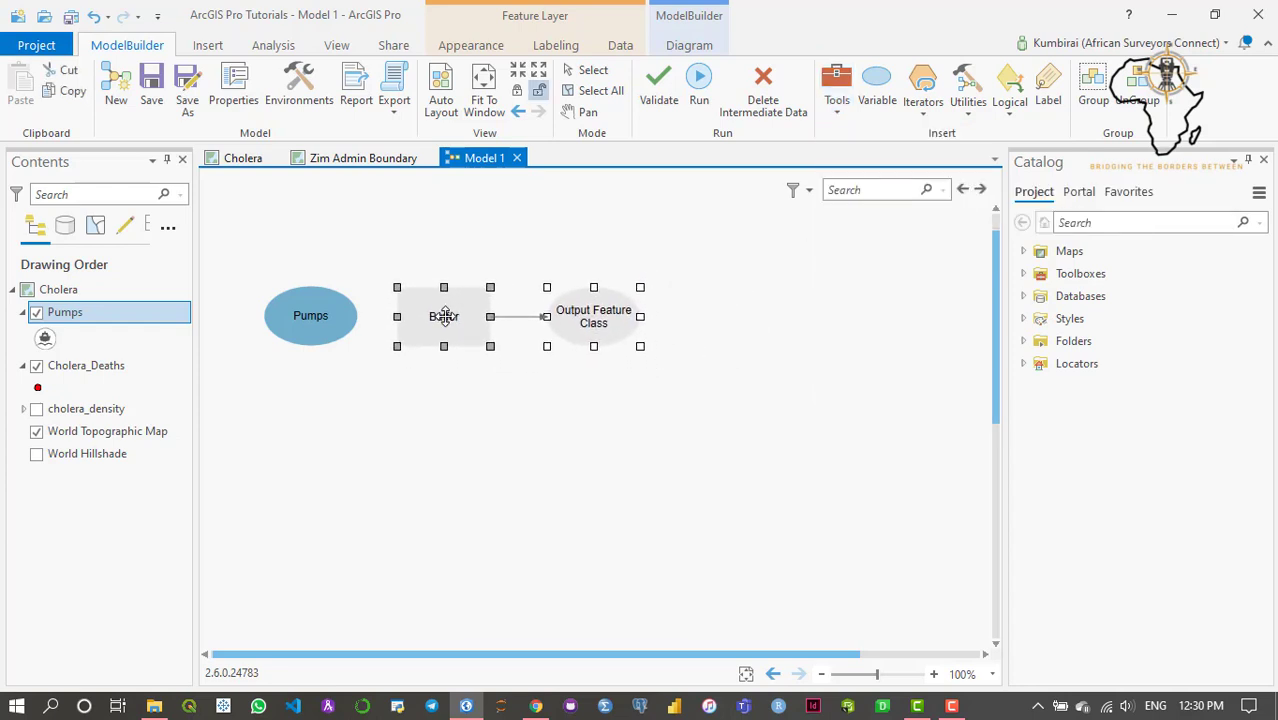
click(471, 402)
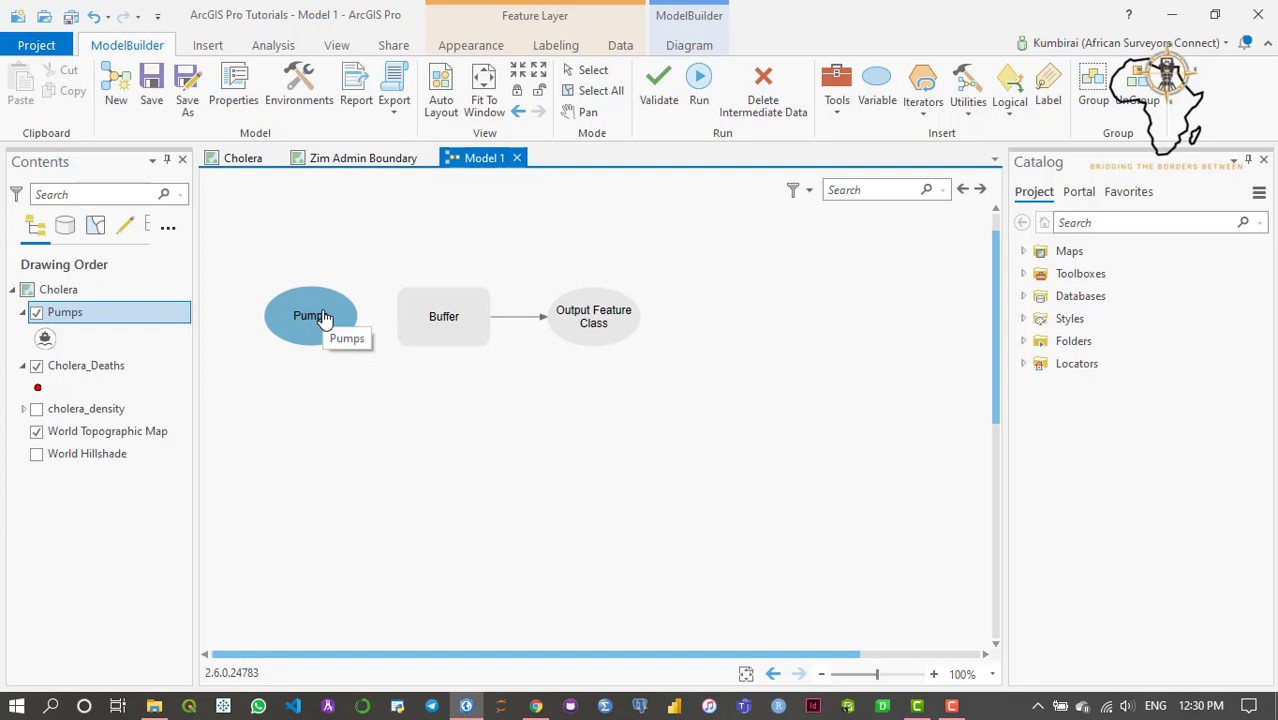
drag(323, 317, 427, 317)
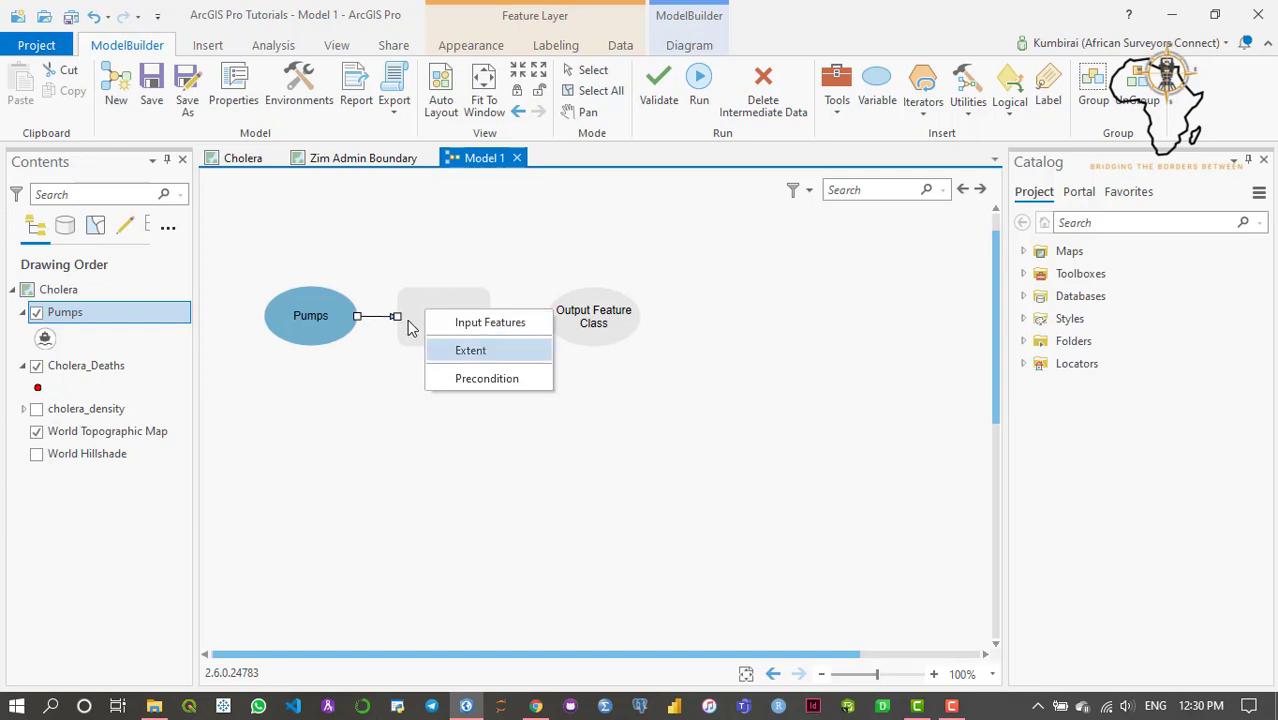
click(468, 324)
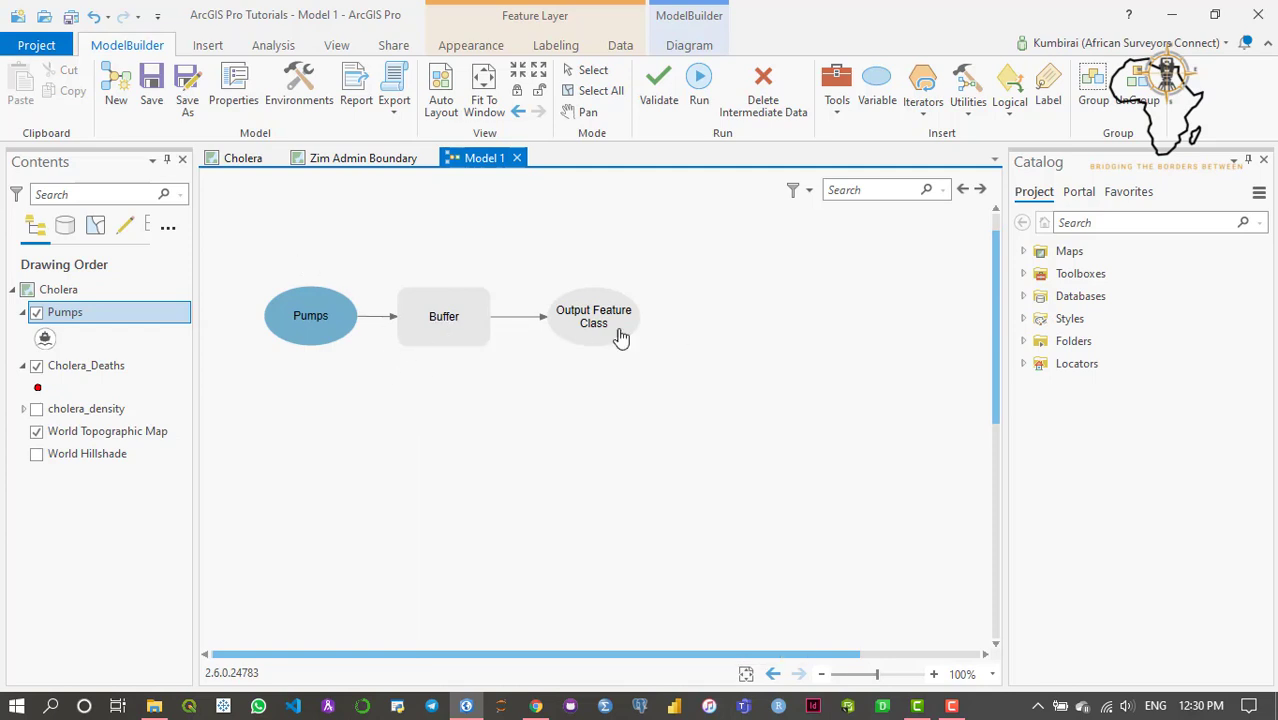
Rename the Buffer tool's output variable as 100m_range_buffer
mouse_move(593, 316)
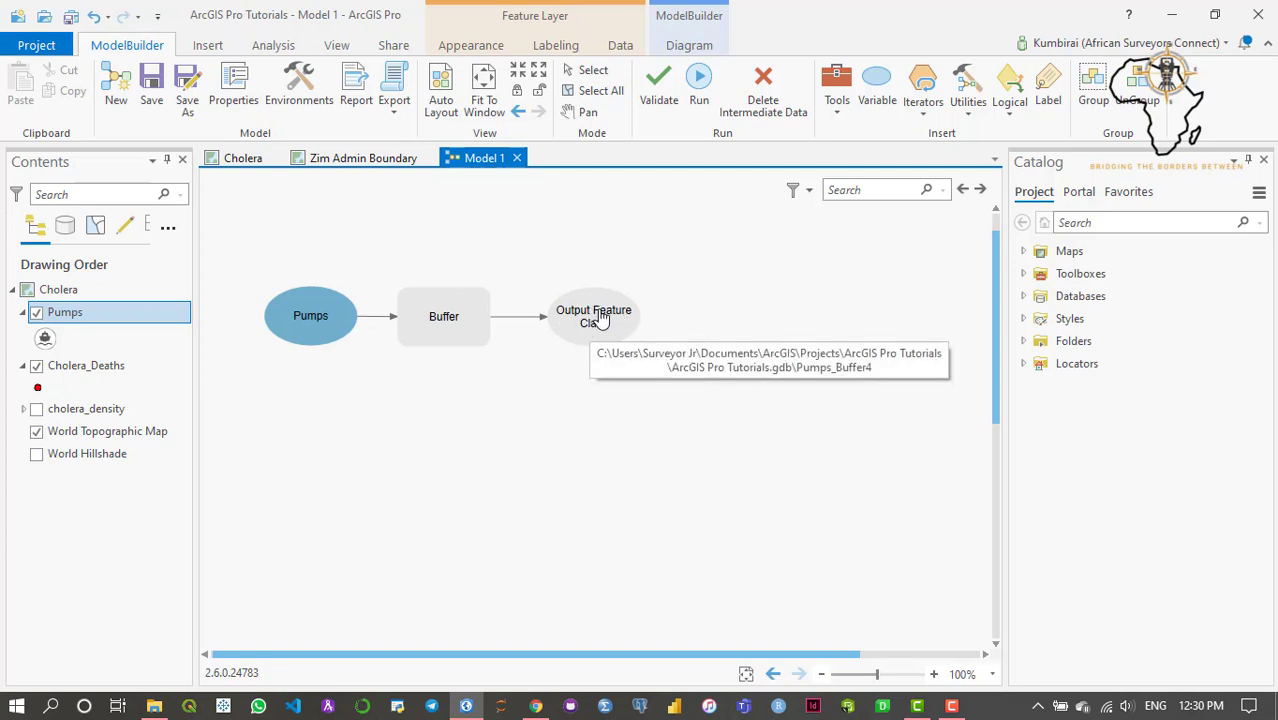
right_click(599, 315)
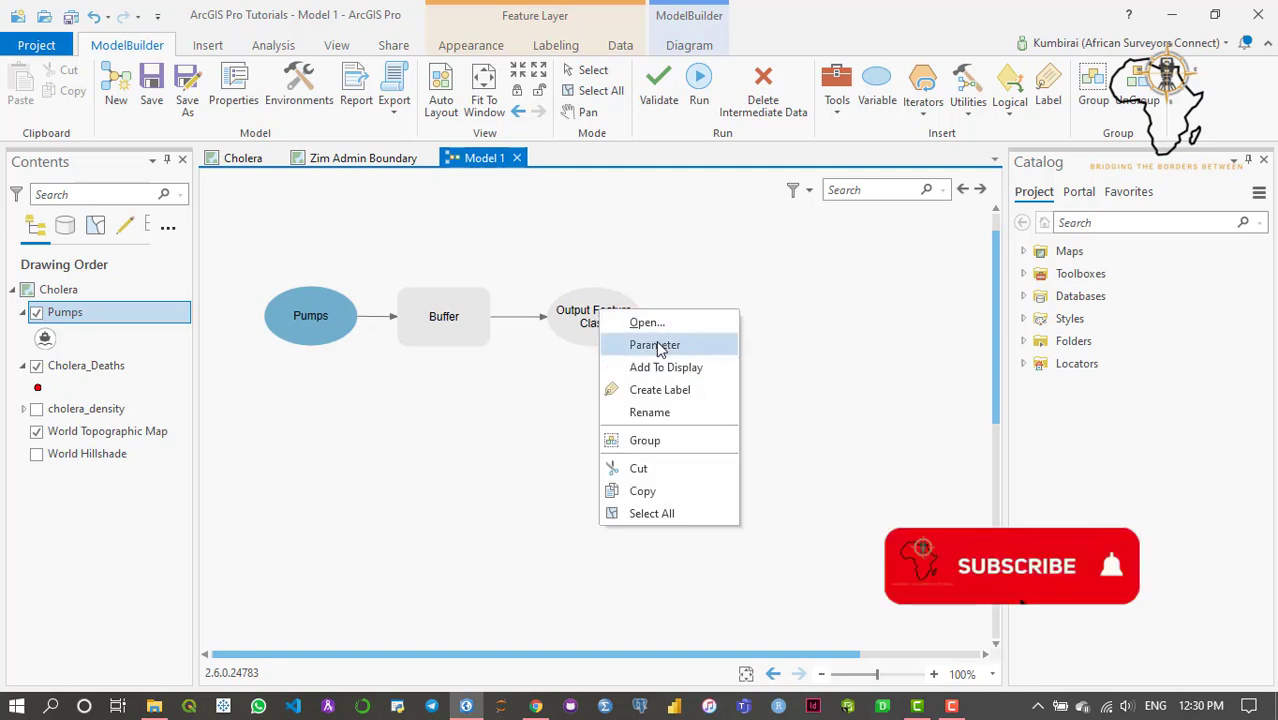
click(662, 413)
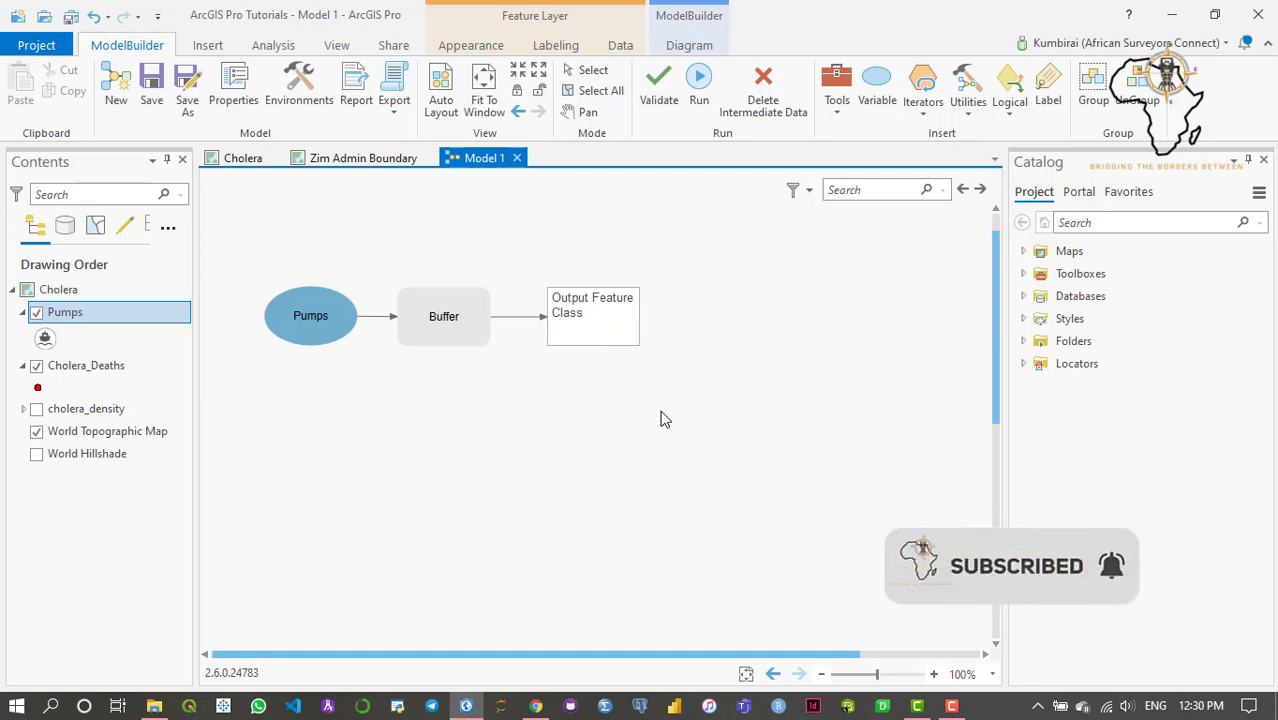
key(ctrl+a)
text(1)
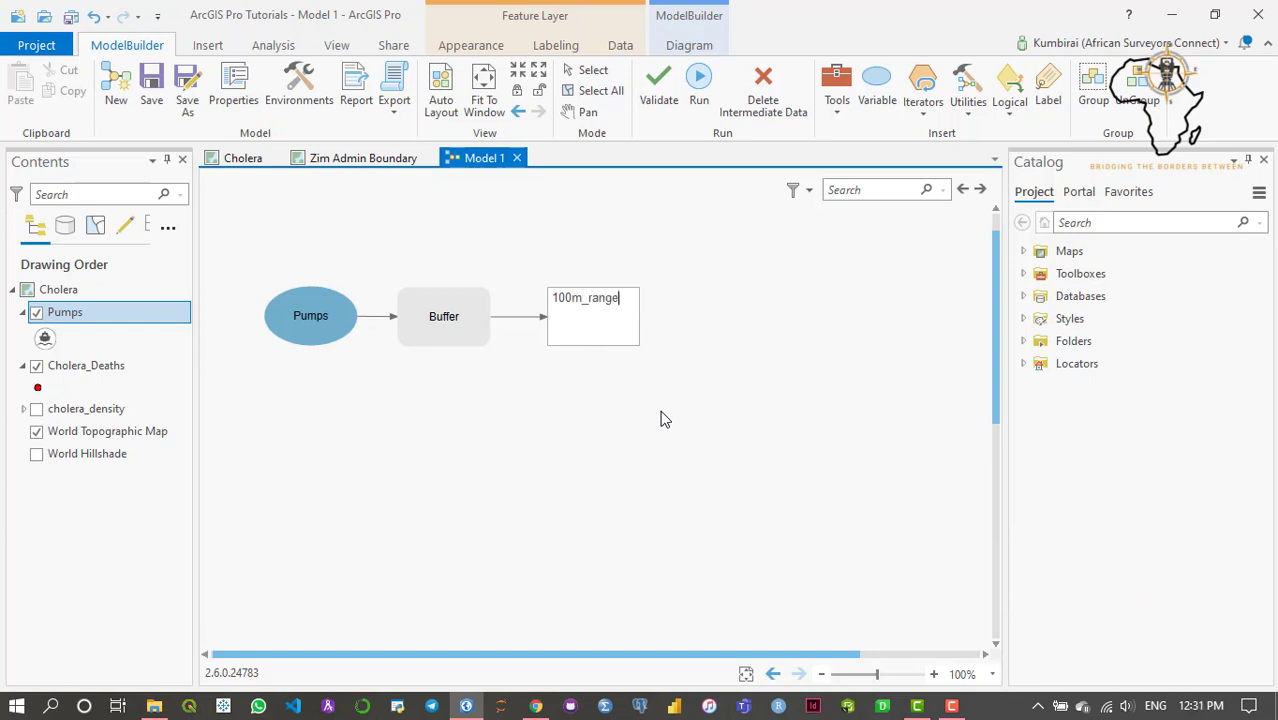
text(00m_range_buffer)
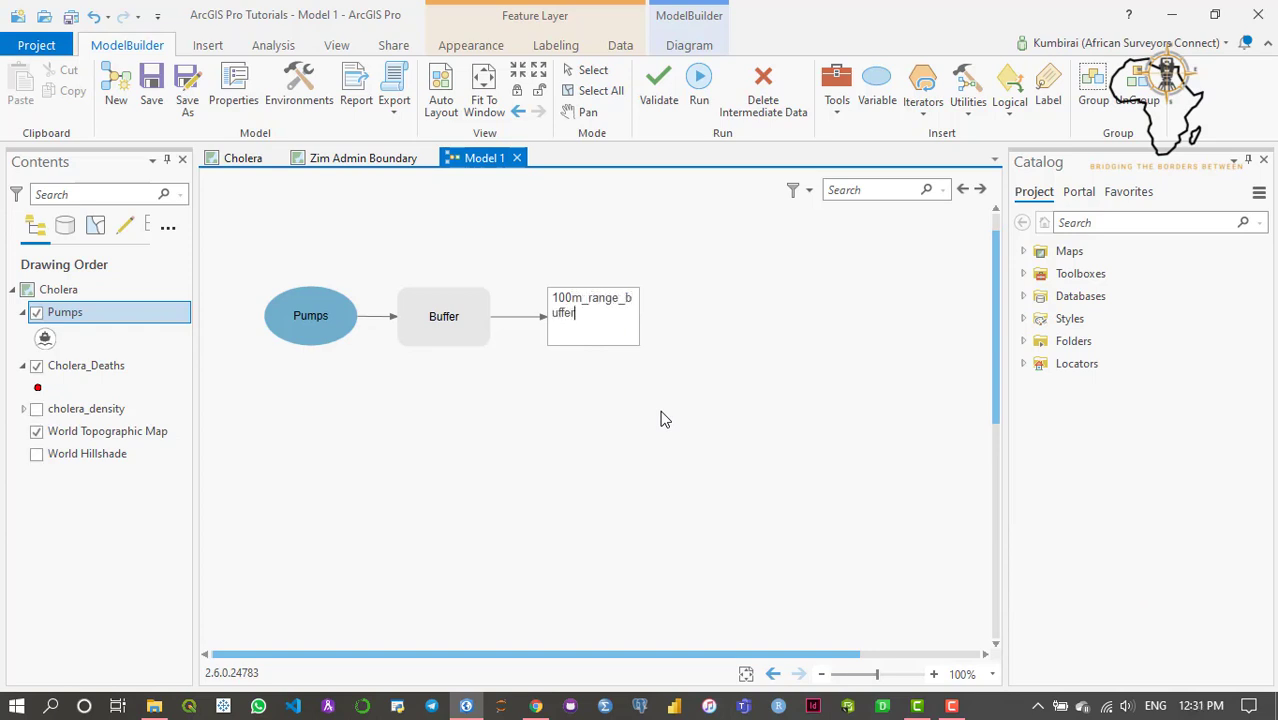
key(Return)
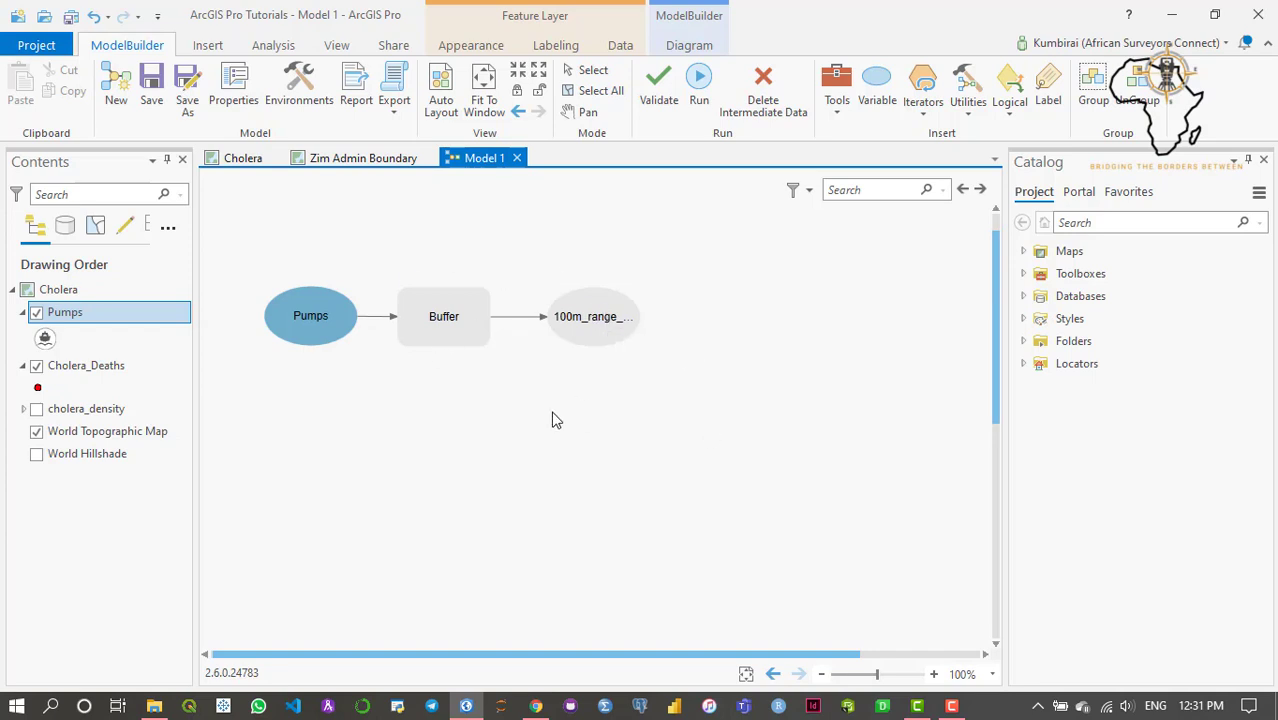
Make the Pumps input variable a model parameter
right_click(320, 306)
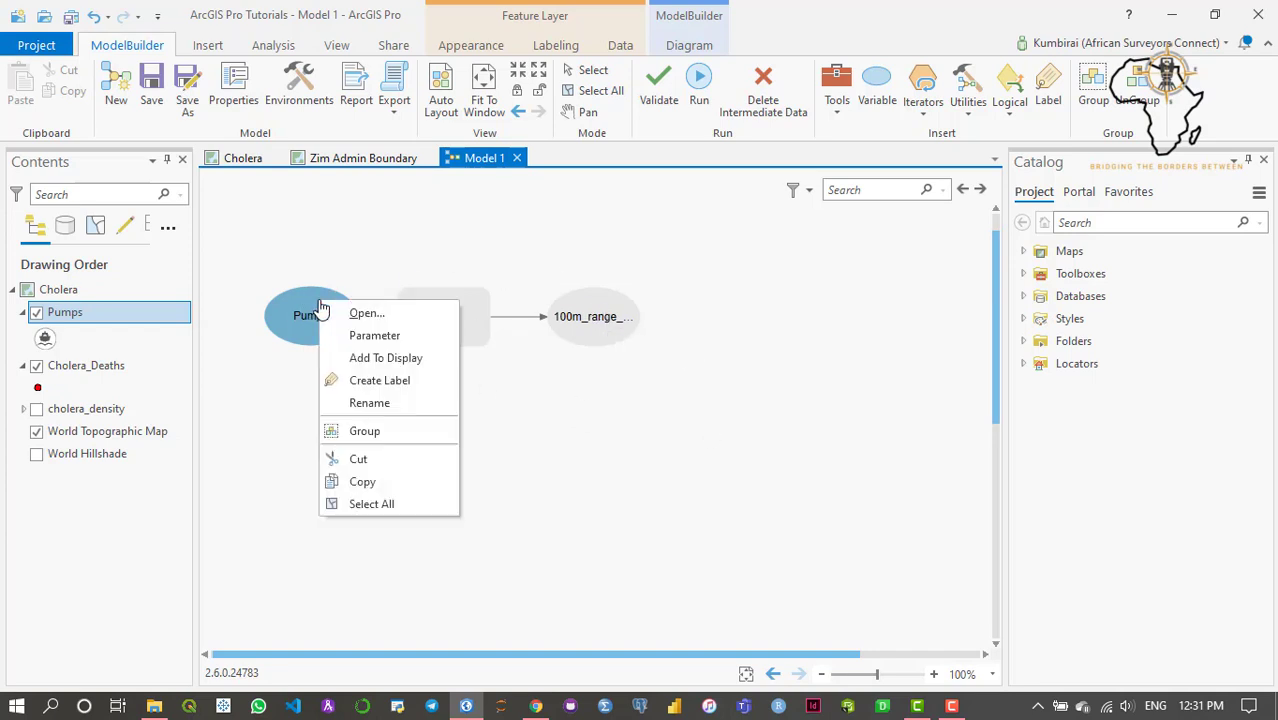
click(383, 337)
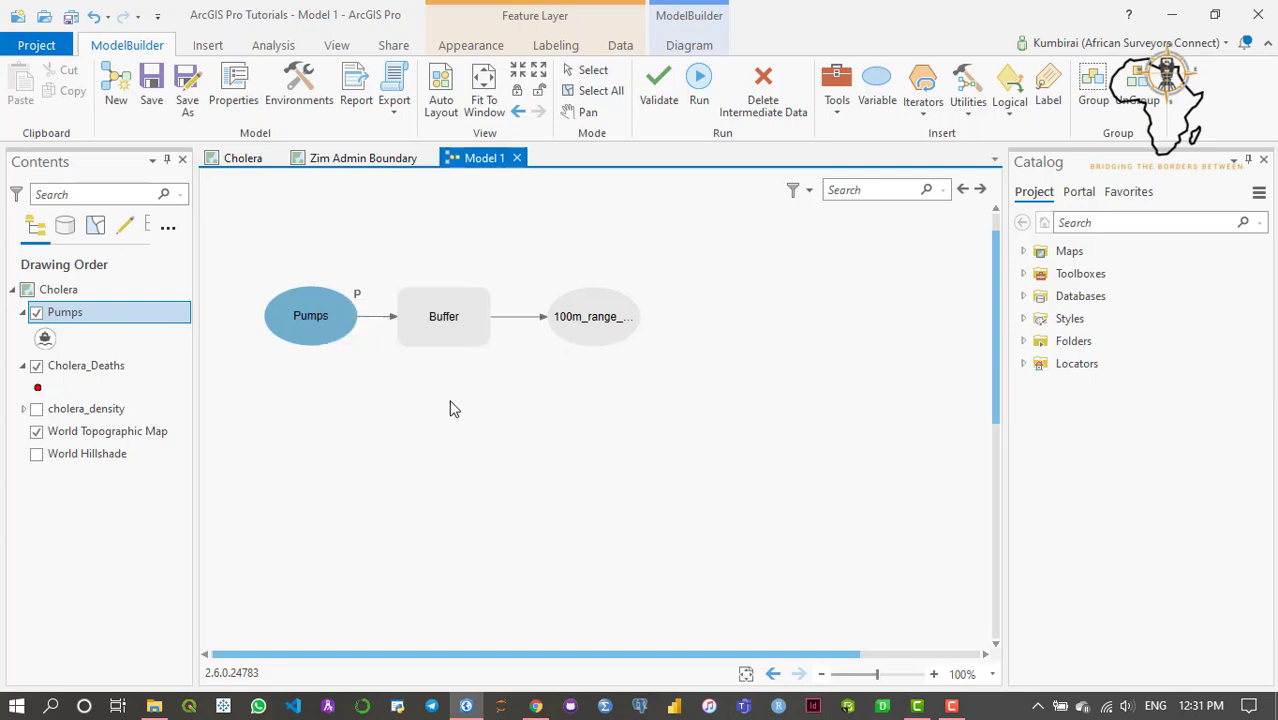
Create a variable from the Buffer tool's Distance [value or field] parameter, place it above Buffer and make it a model parameter
right_click(447, 302)
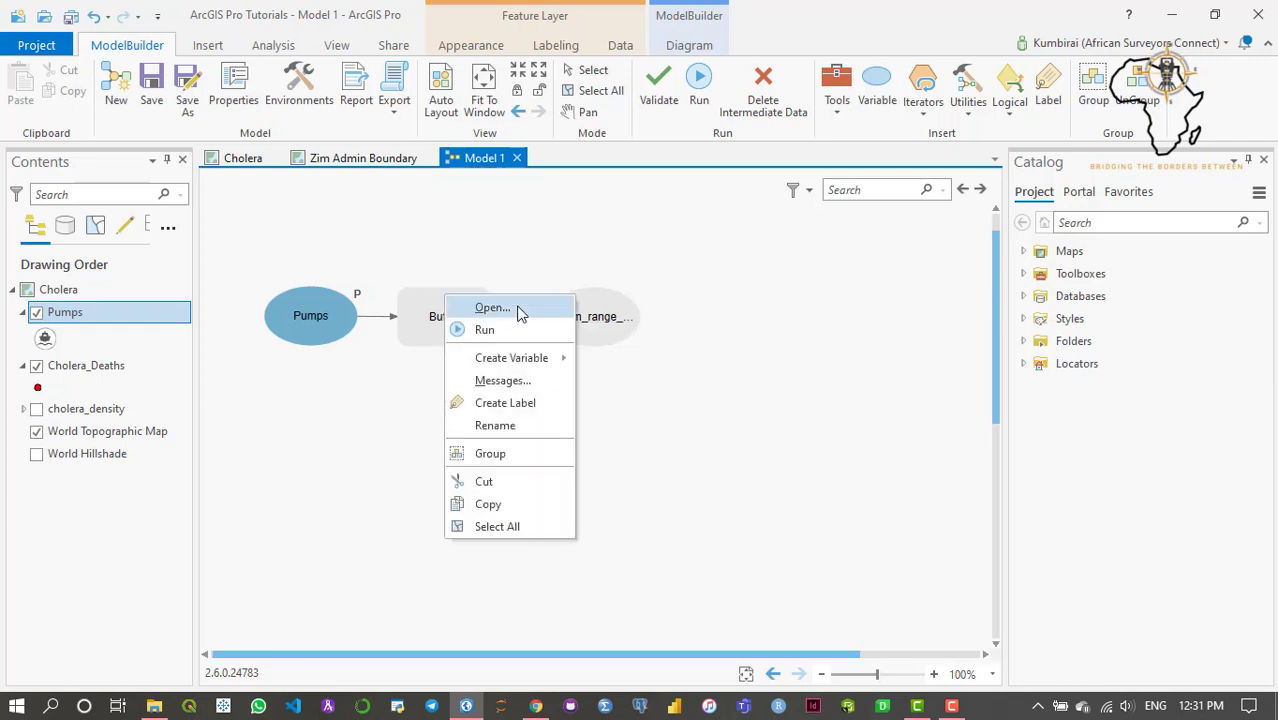
mouse_move(452, 358)
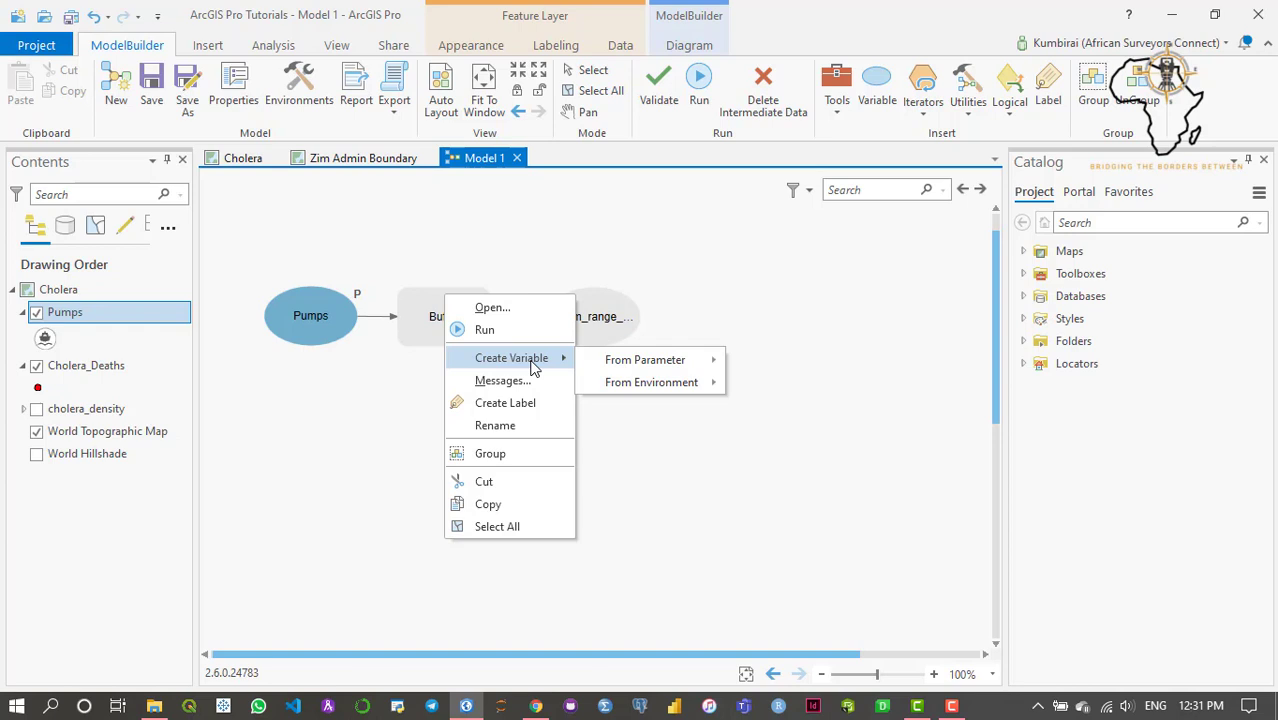
mouse_move(621, 362)
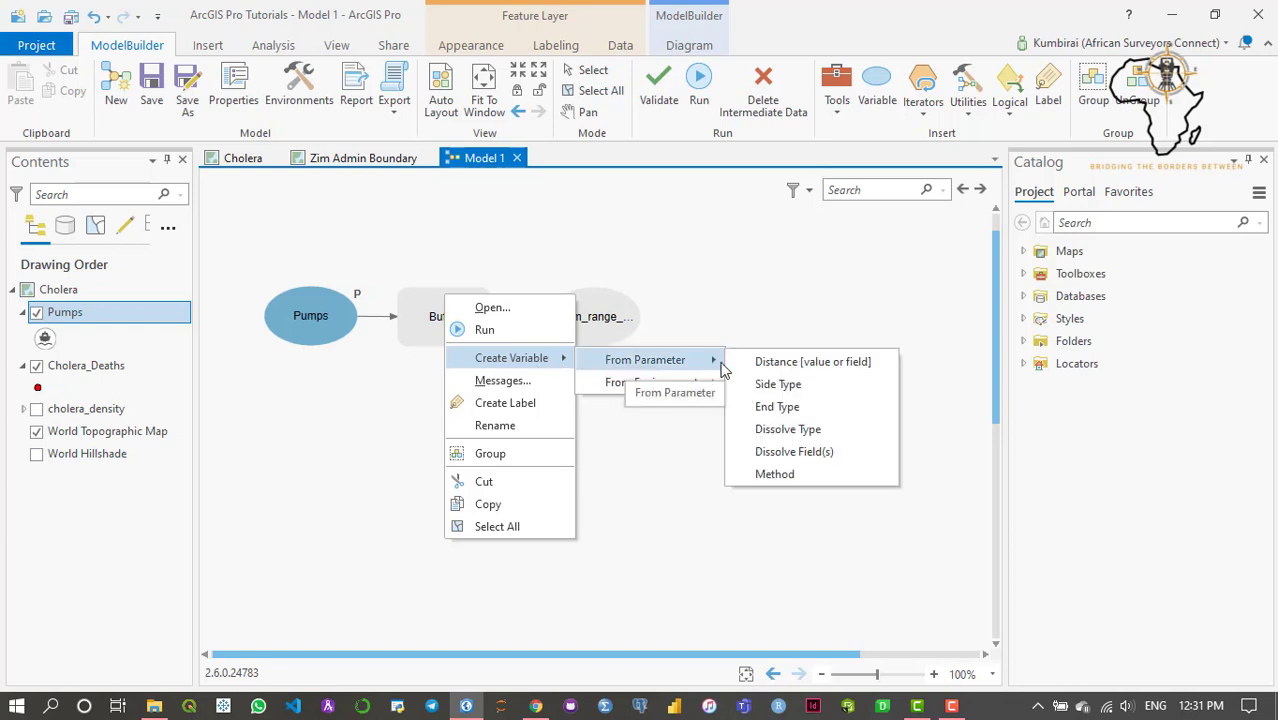
click(800, 362)
drag(305, 315, 399, 245)
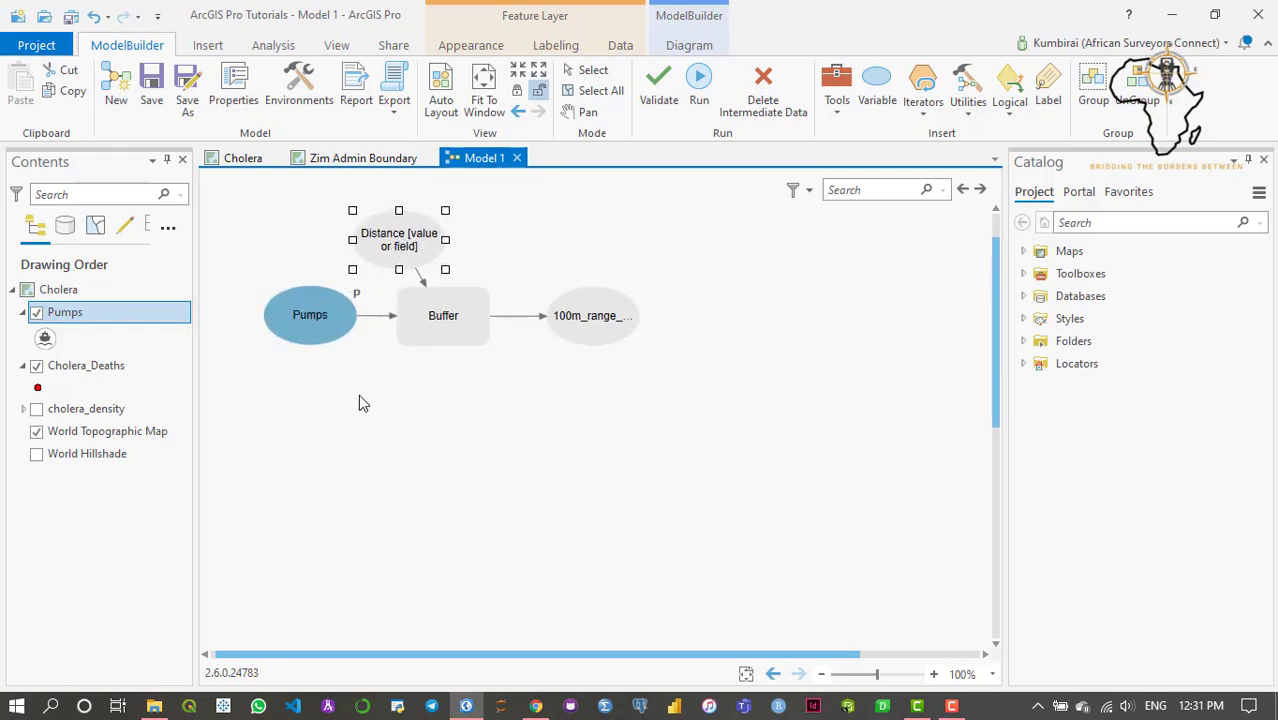
right_click(404, 244)
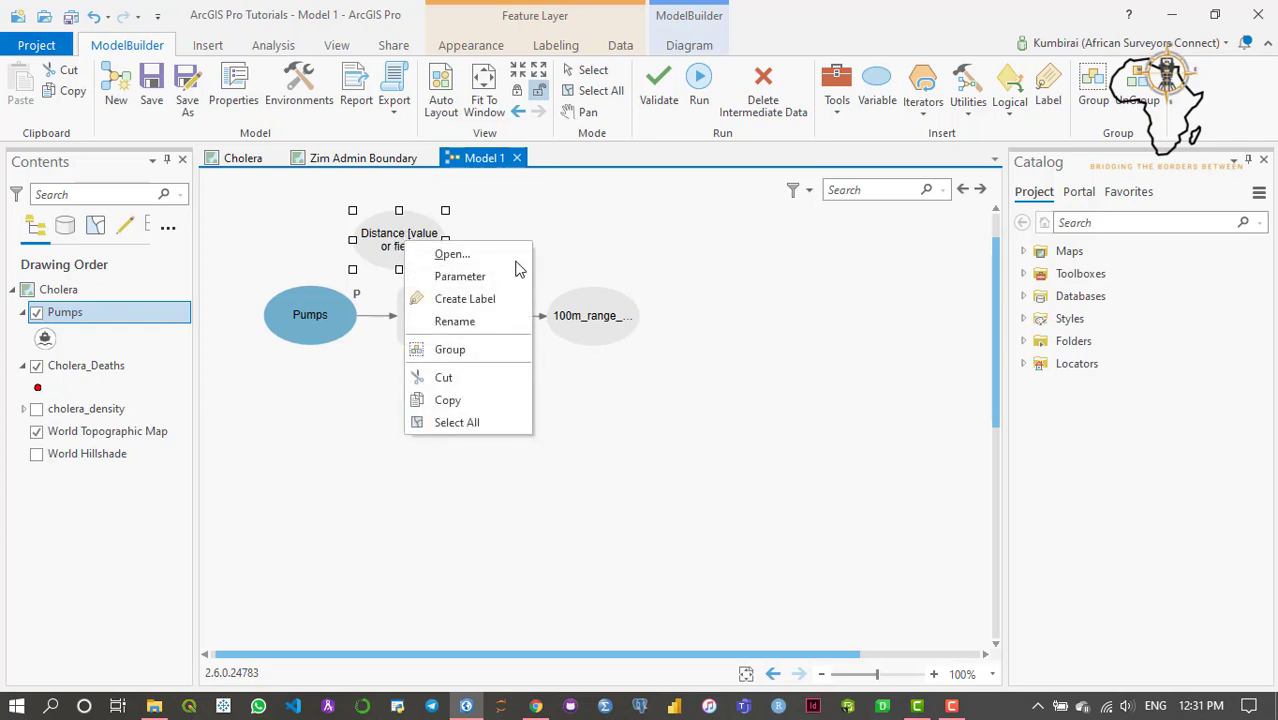
click(465, 276)
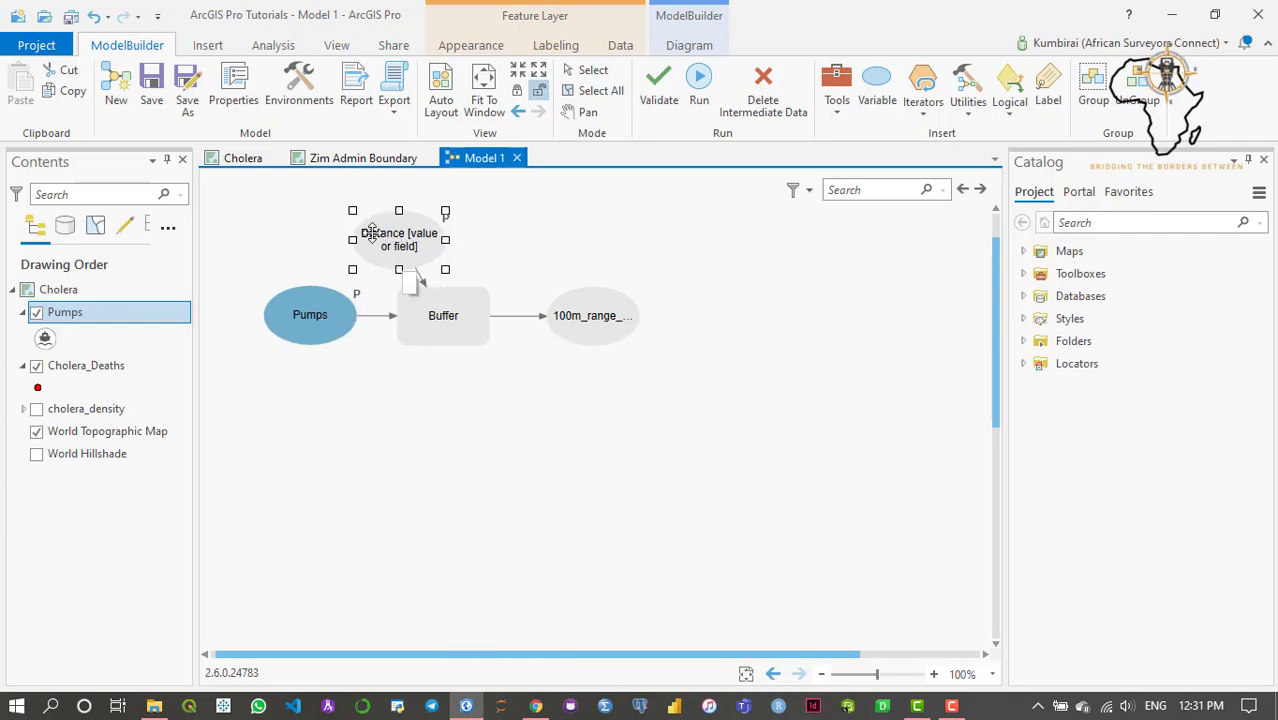
Set the Distance [value or field] variable to a linear unit of 100 Meters
right_click(408, 236)
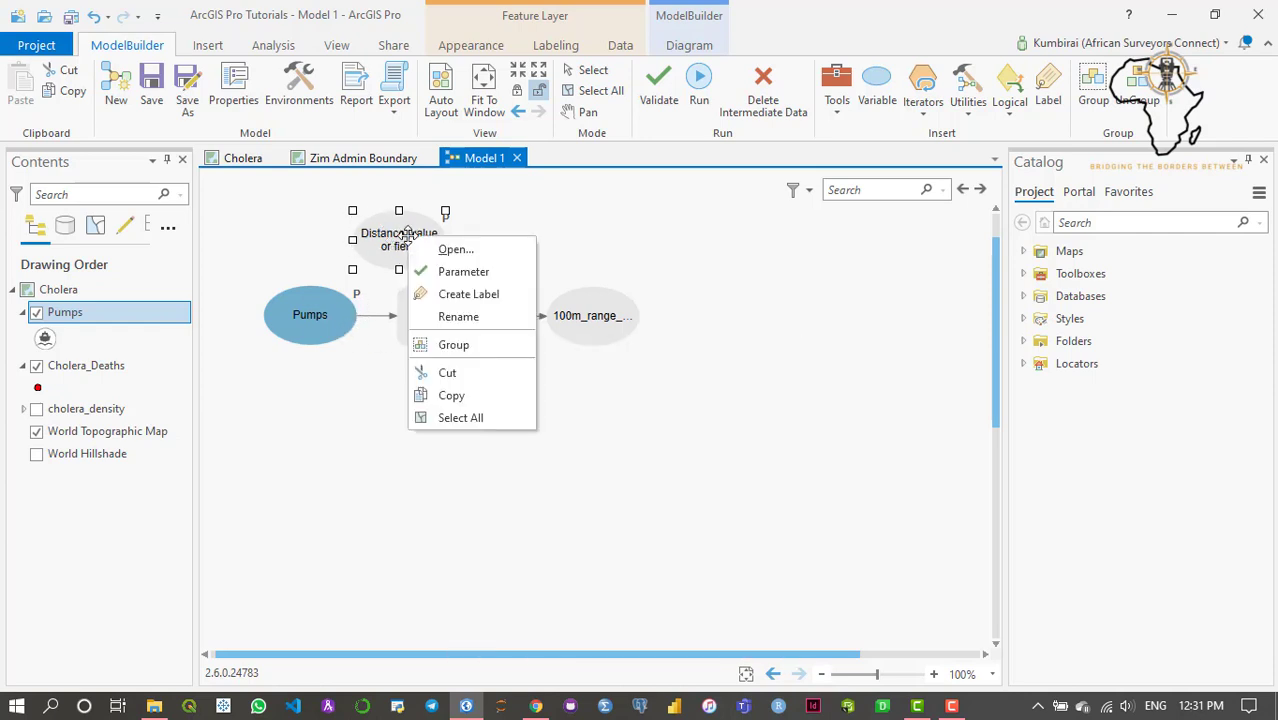
click(454, 250)
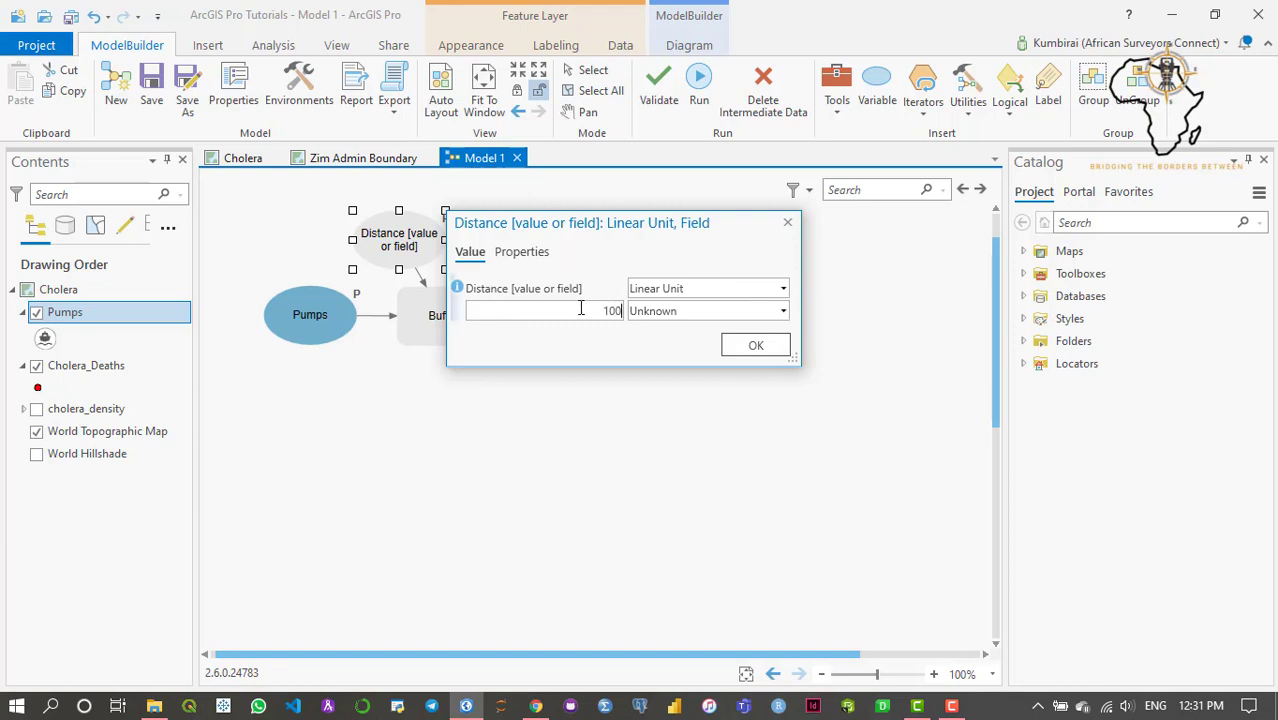
click(783, 312)
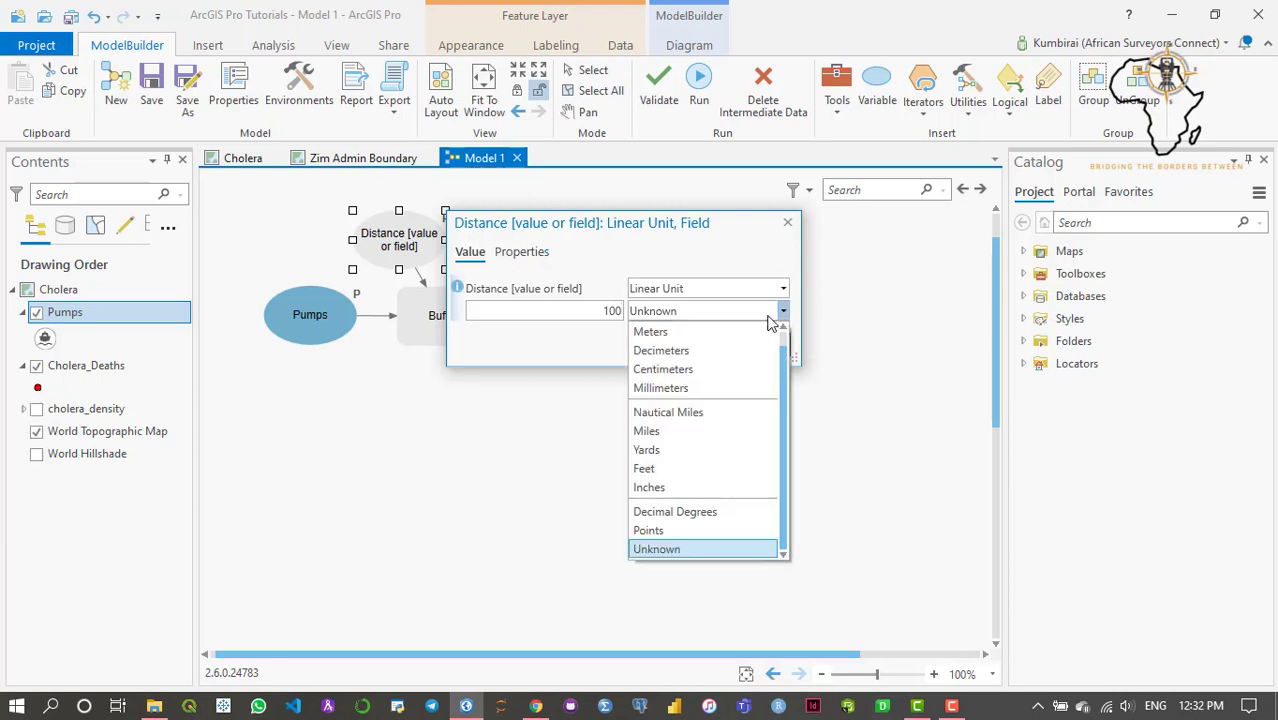
click(655, 332)
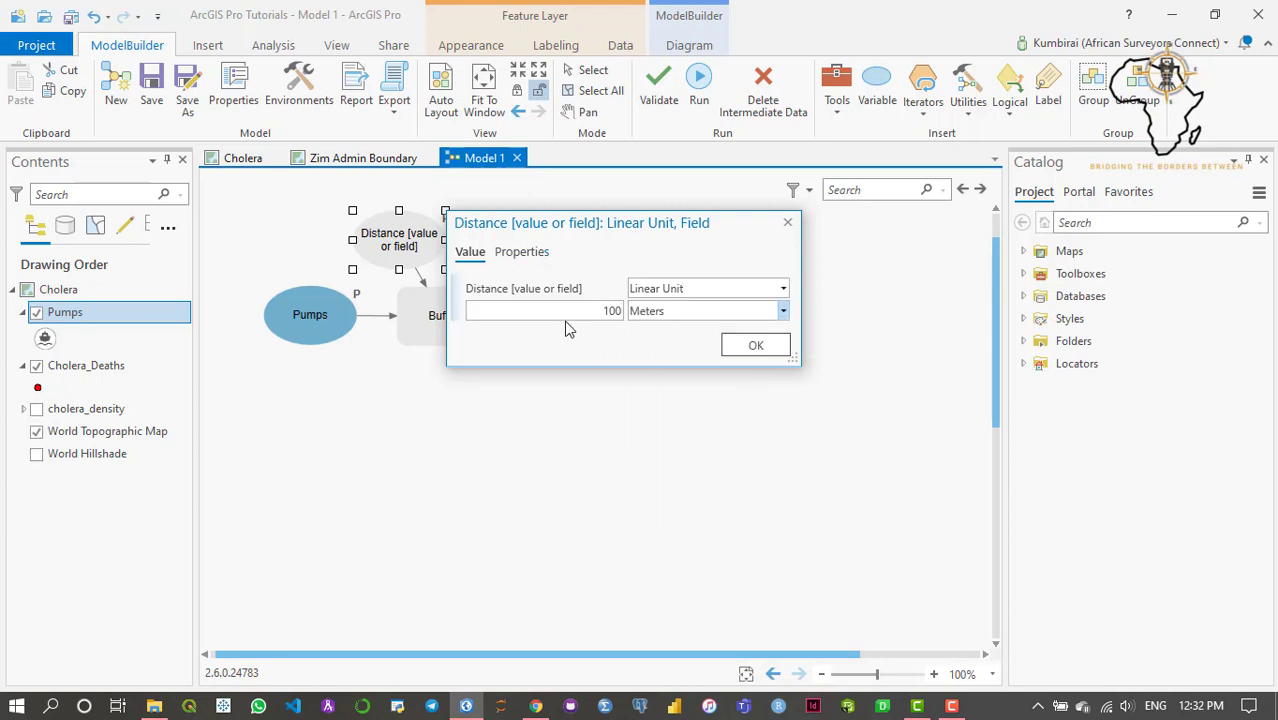
click(752, 346)
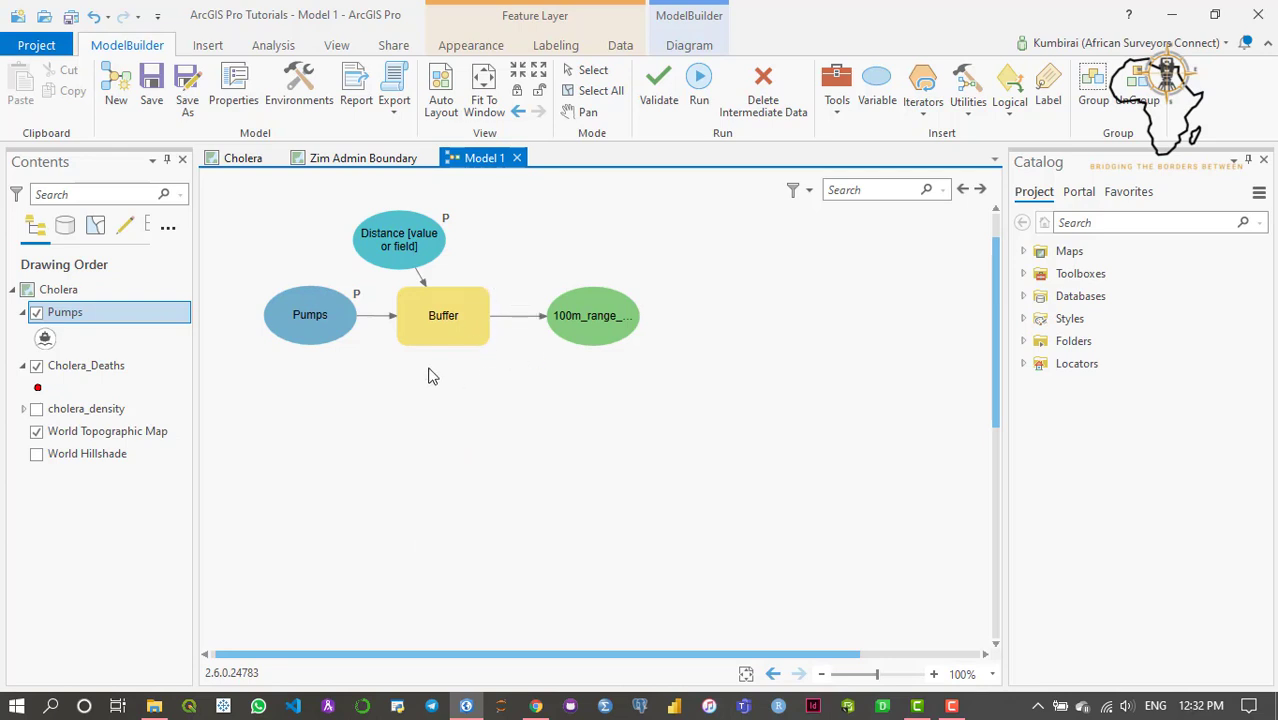
Find the Summarize Within analysis tool and add it to the model below the buffer output
mouse_move(424, 314)
click(838, 112)
double_click(829, 141)
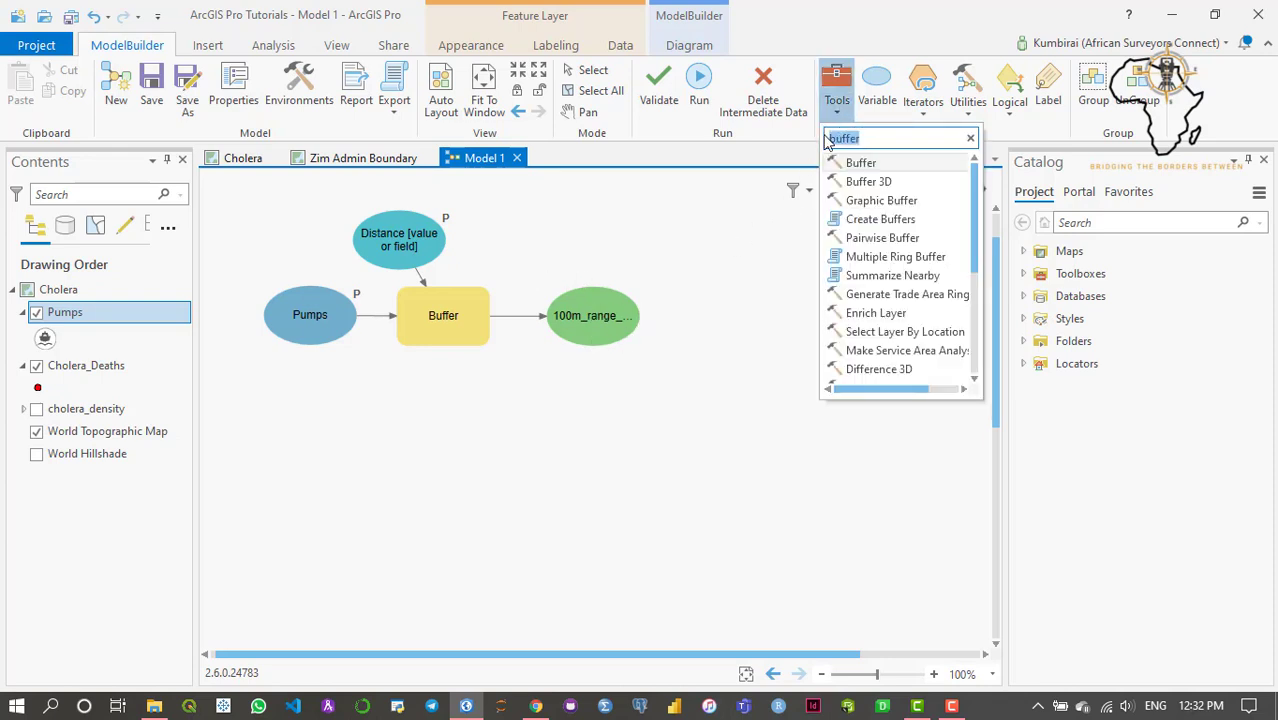
text(summary)
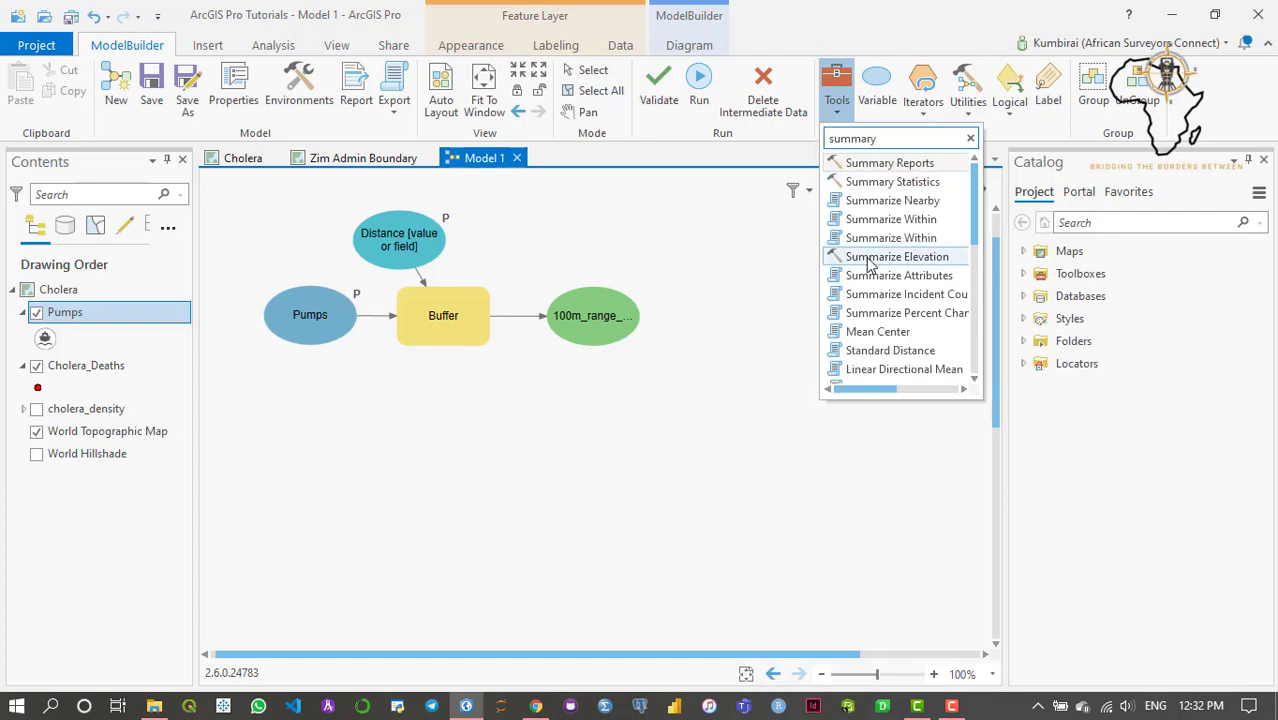
scroll(847, 274, down, 1)
scroll(850, 270, up, 1)
double_click(832, 140)
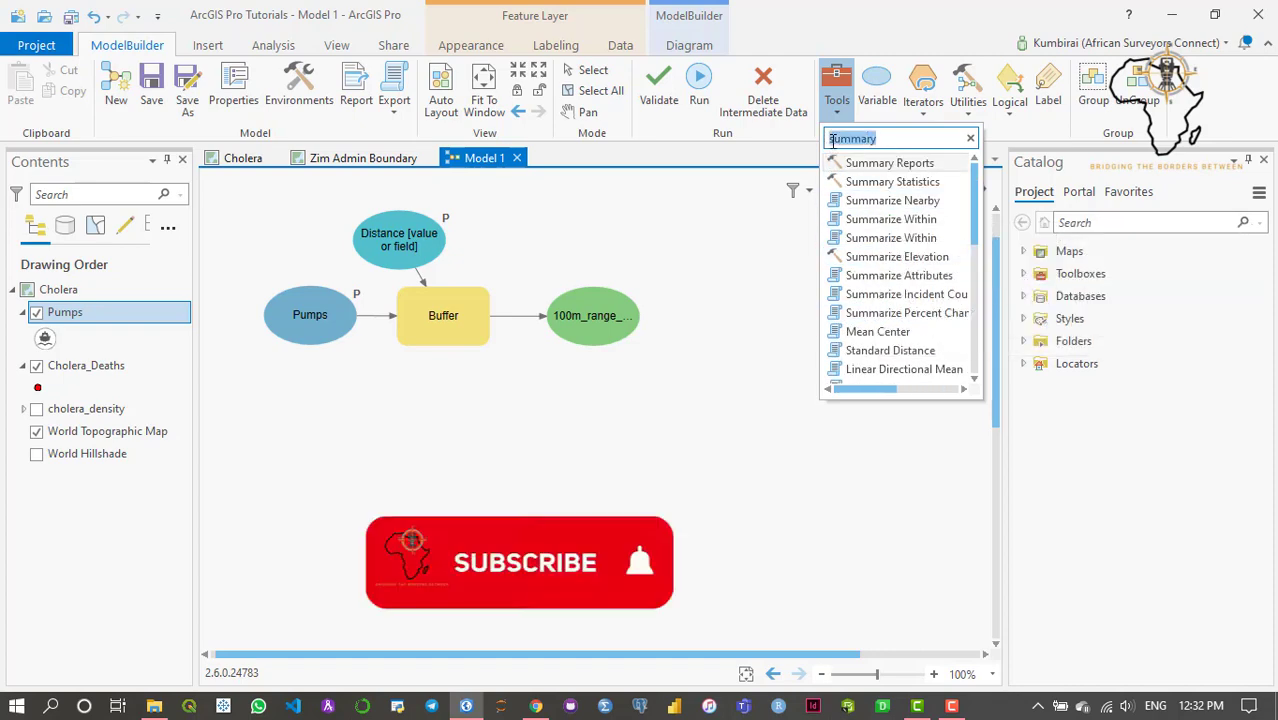
text(summary w)
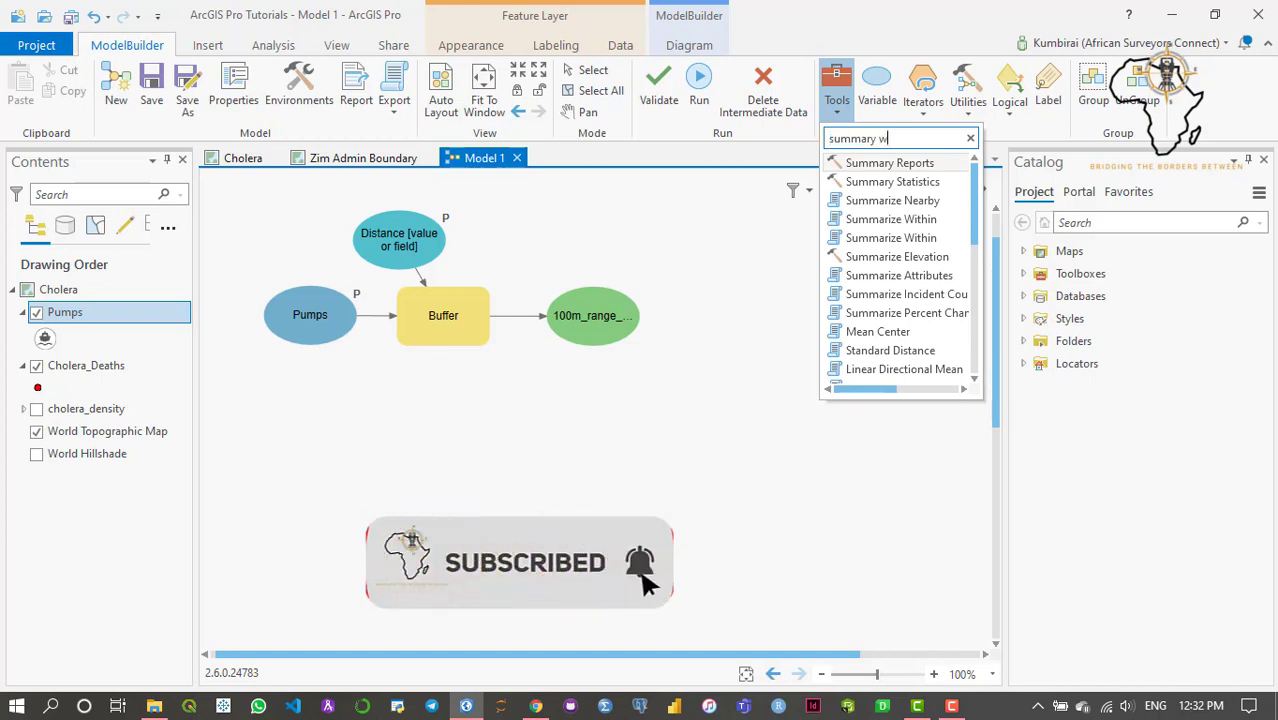
text(ithin)
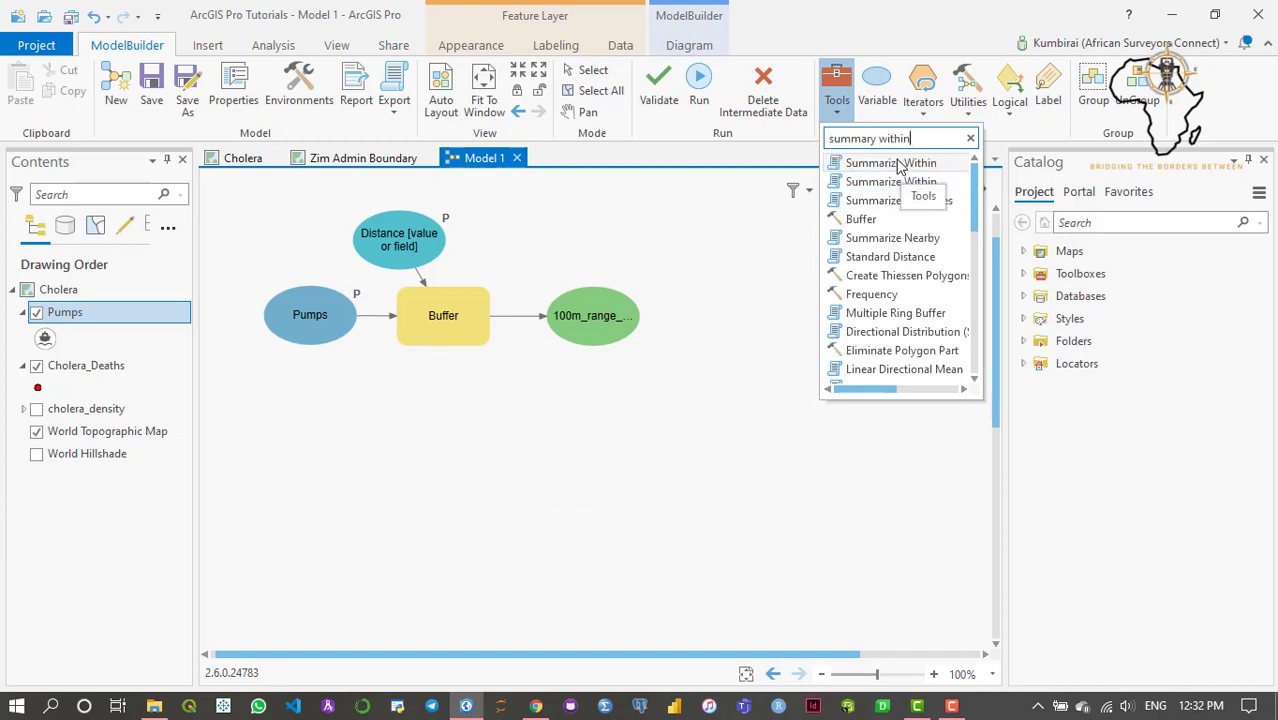
mouse_move(898, 166)
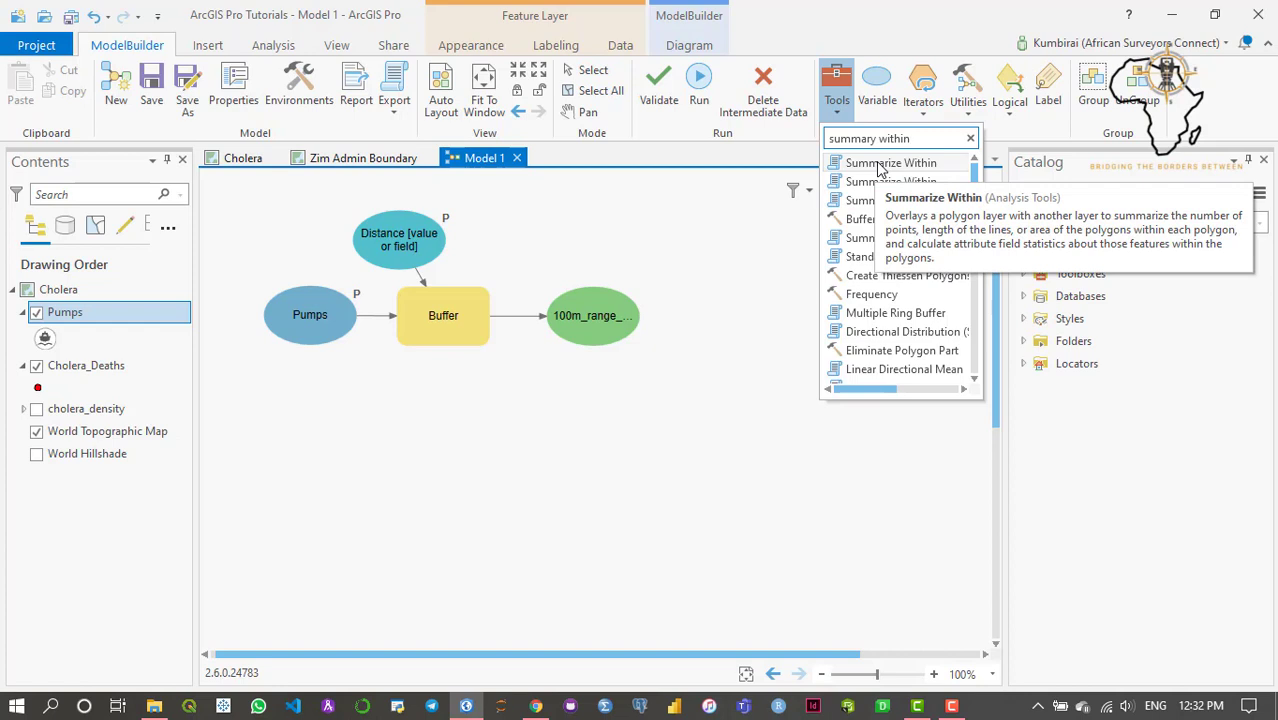
drag(878, 166, 605, 417)
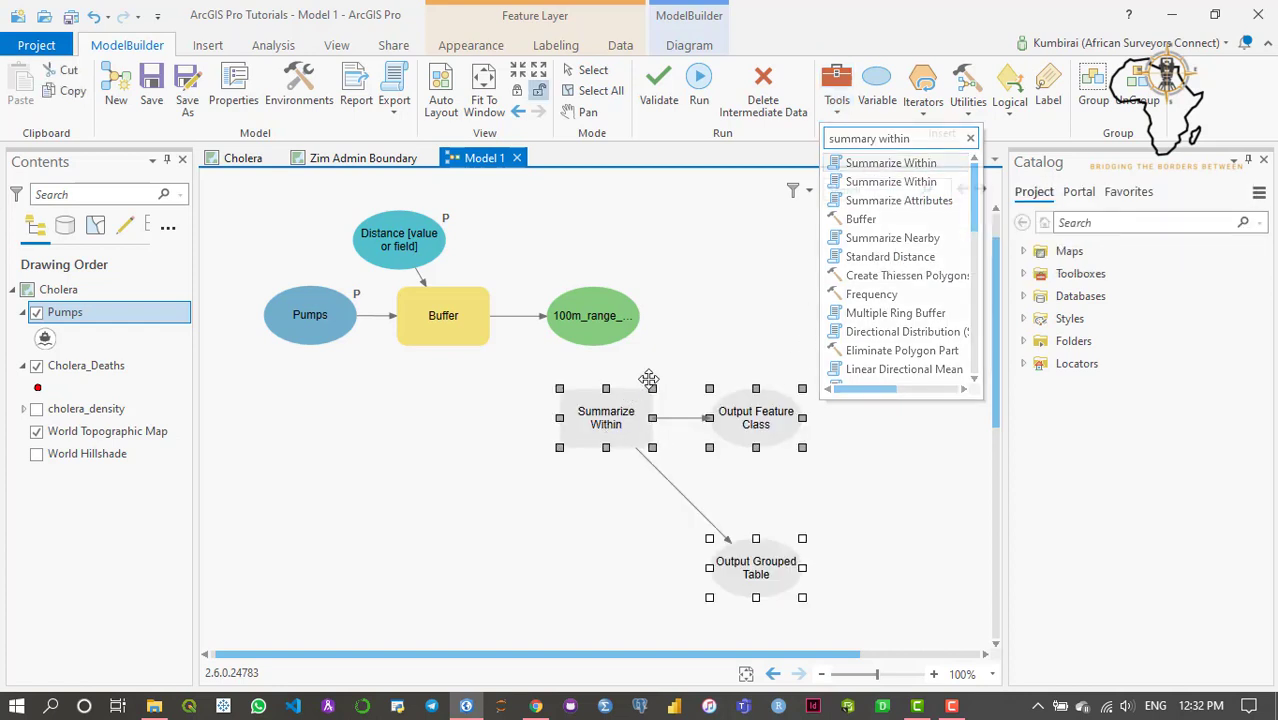
Move Summarize Within and its two outputs in line with the 100m_range_buffer variable, just after it in the flow
drag(649, 379, 725, 305)
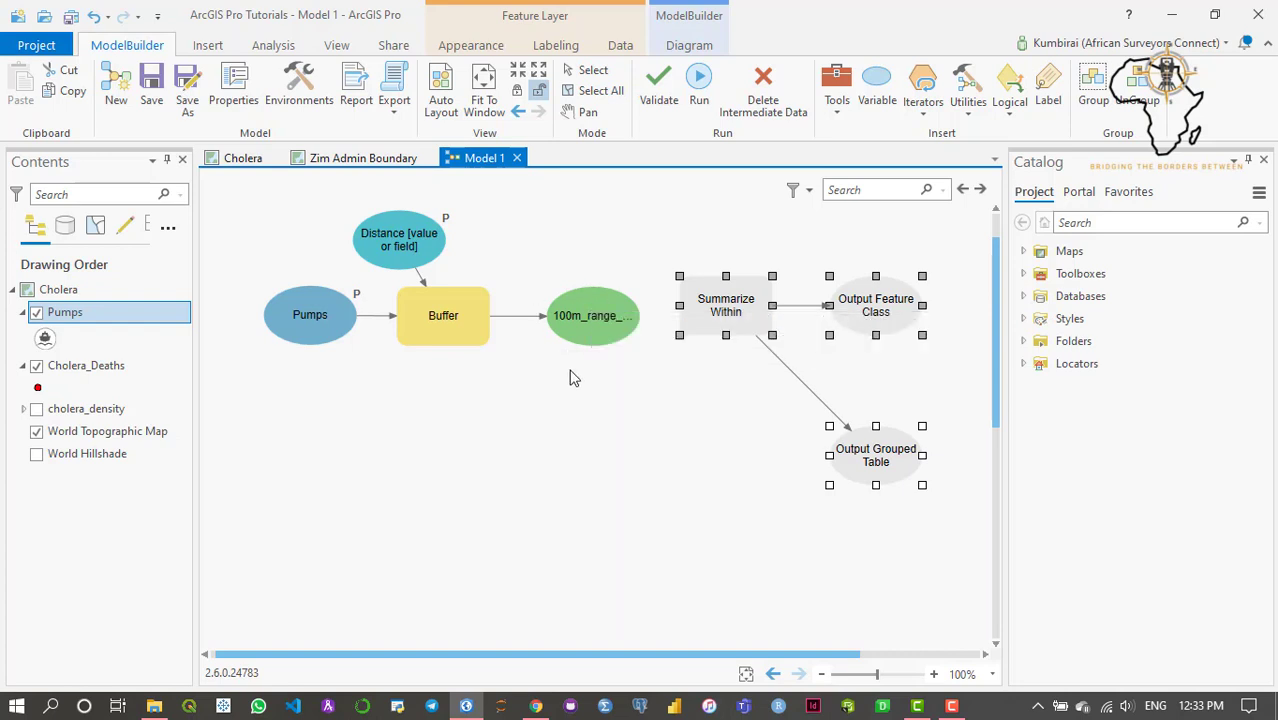
mouse_move(743, 311)
drag(743, 311, 736, 314)
click(638, 385)
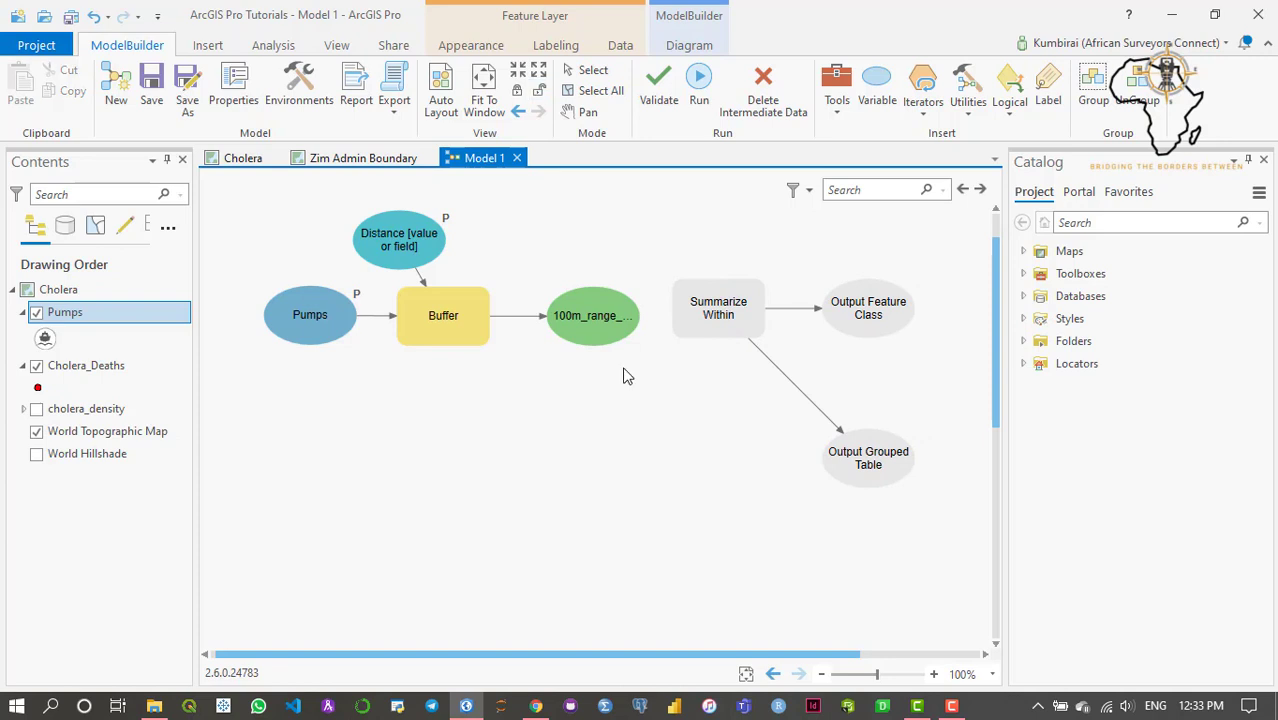
Connect 100m_range_buffer to Summarize Within as Input Polygons and add the Cholera_Deaths layer as its Input Summary Features
drag(590, 316, 707, 312)
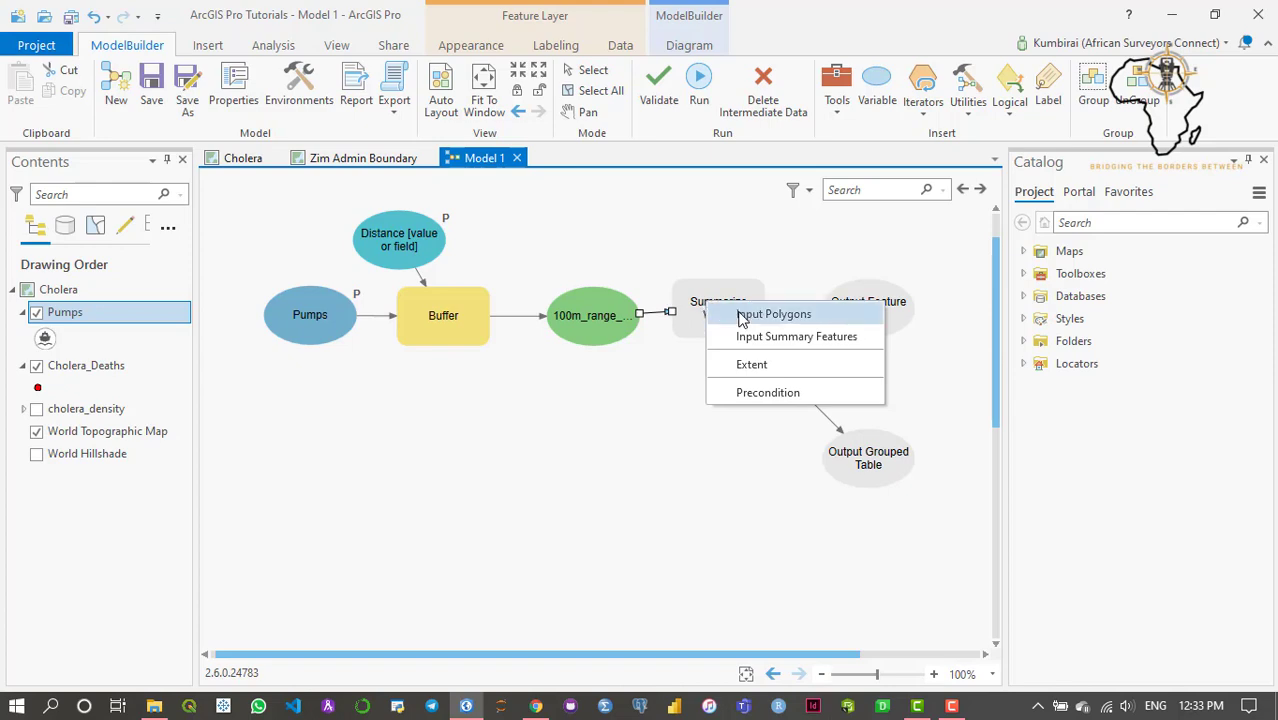
click(773, 314)
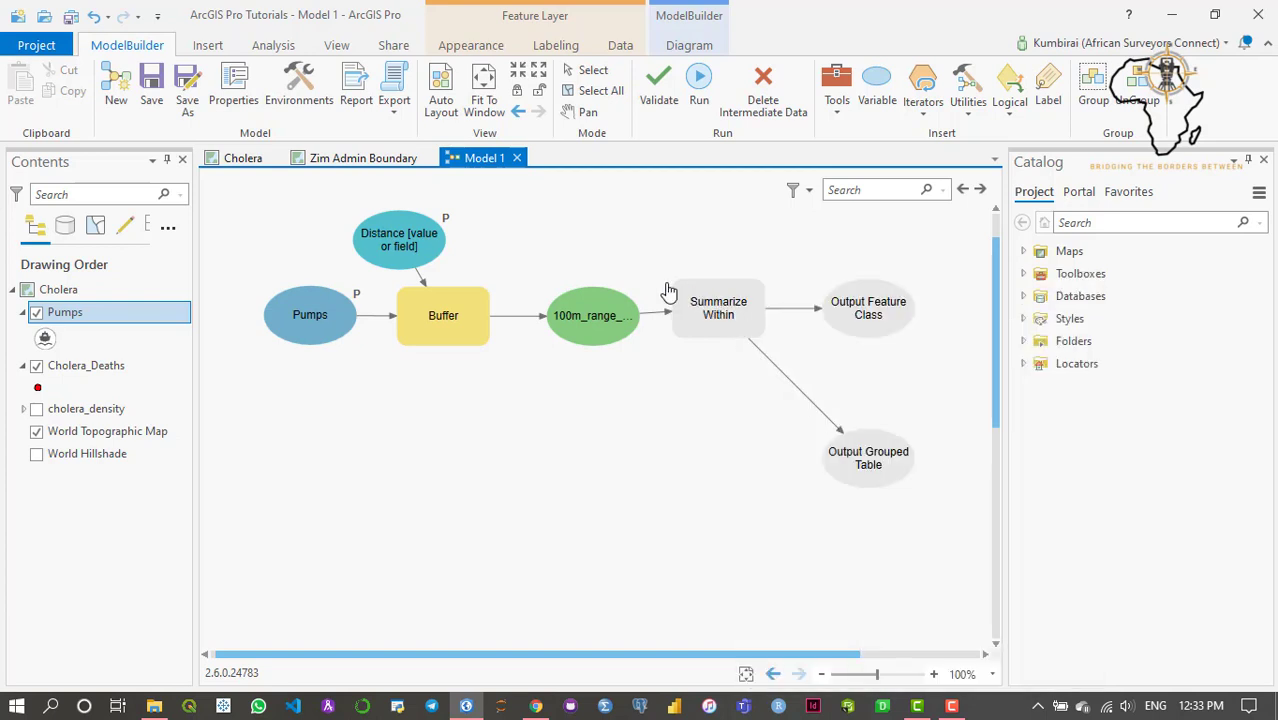
click(144, 371)
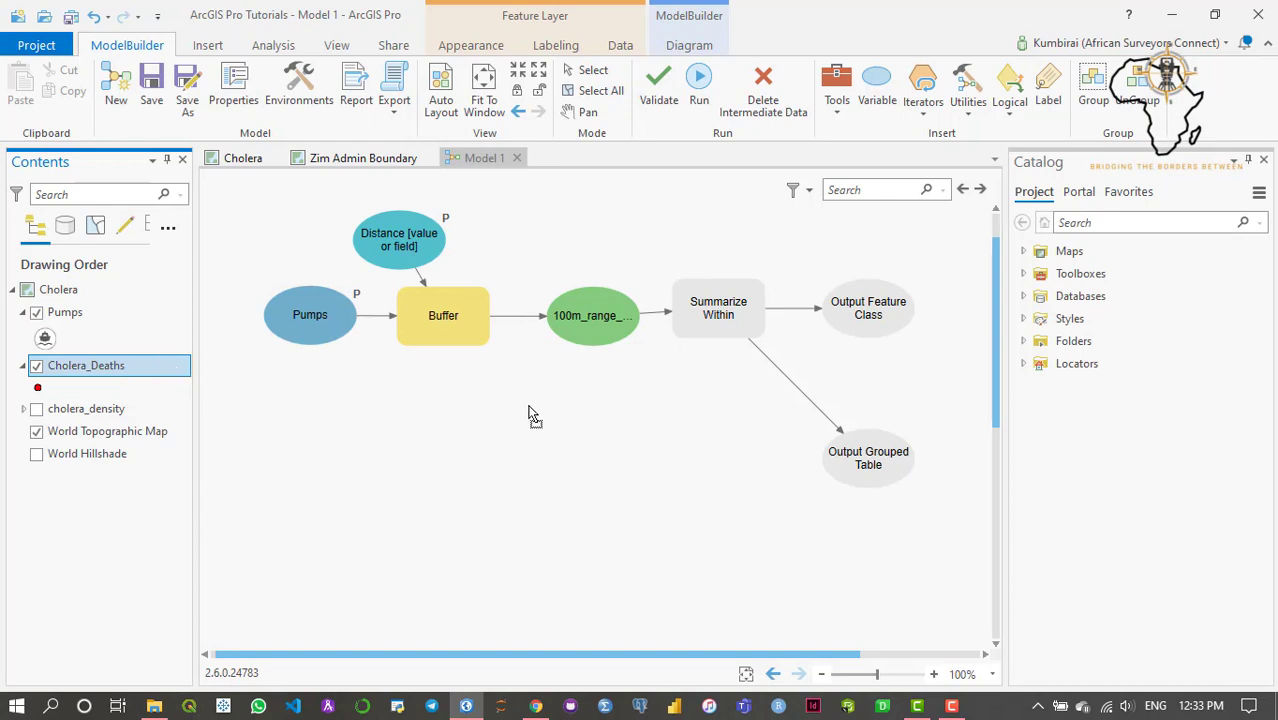
drag(530, 415, 698, 320)
click(746, 438)
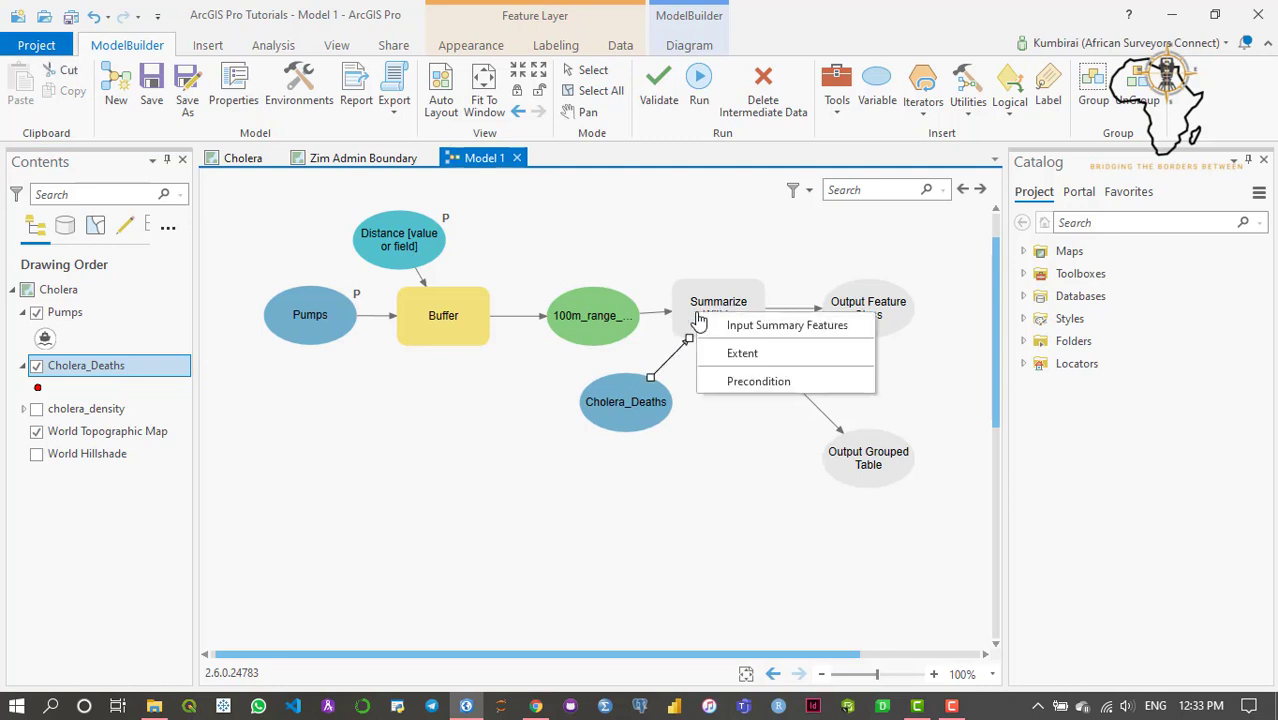
click(757, 326)
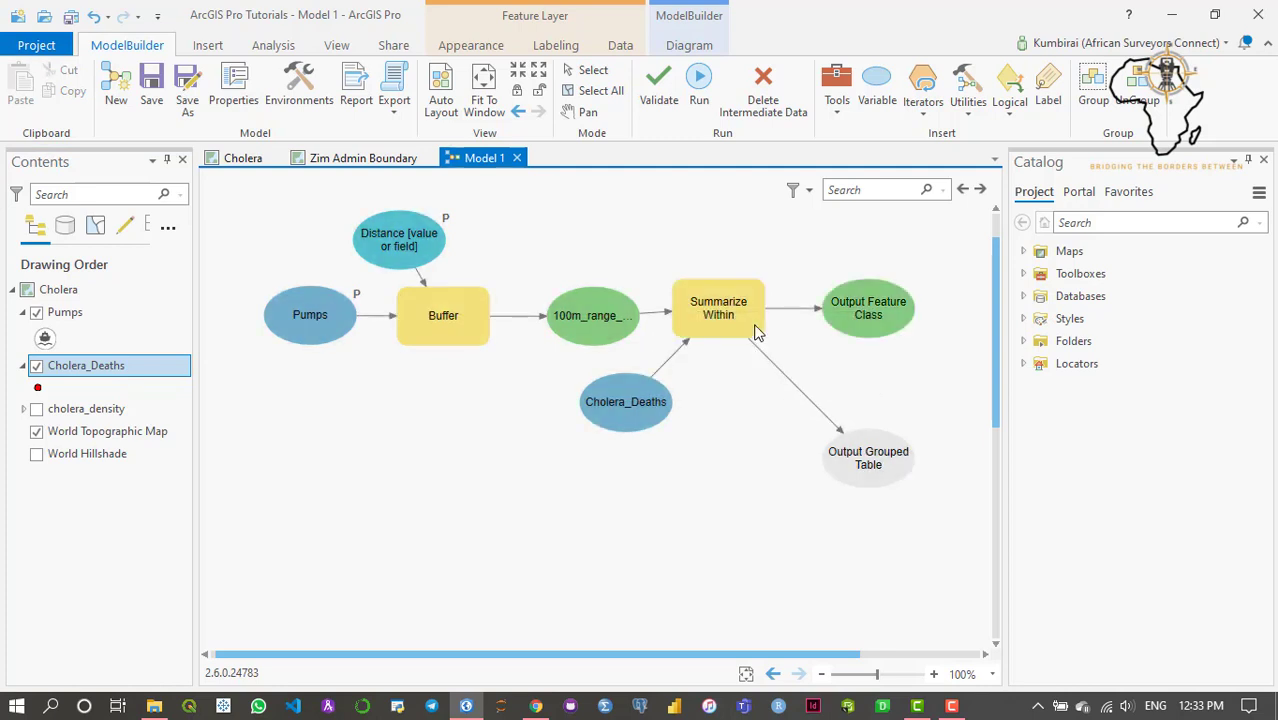
Make the 100m_range_buffer and Cholera_Deaths variables model parameters
right_click(594, 297)
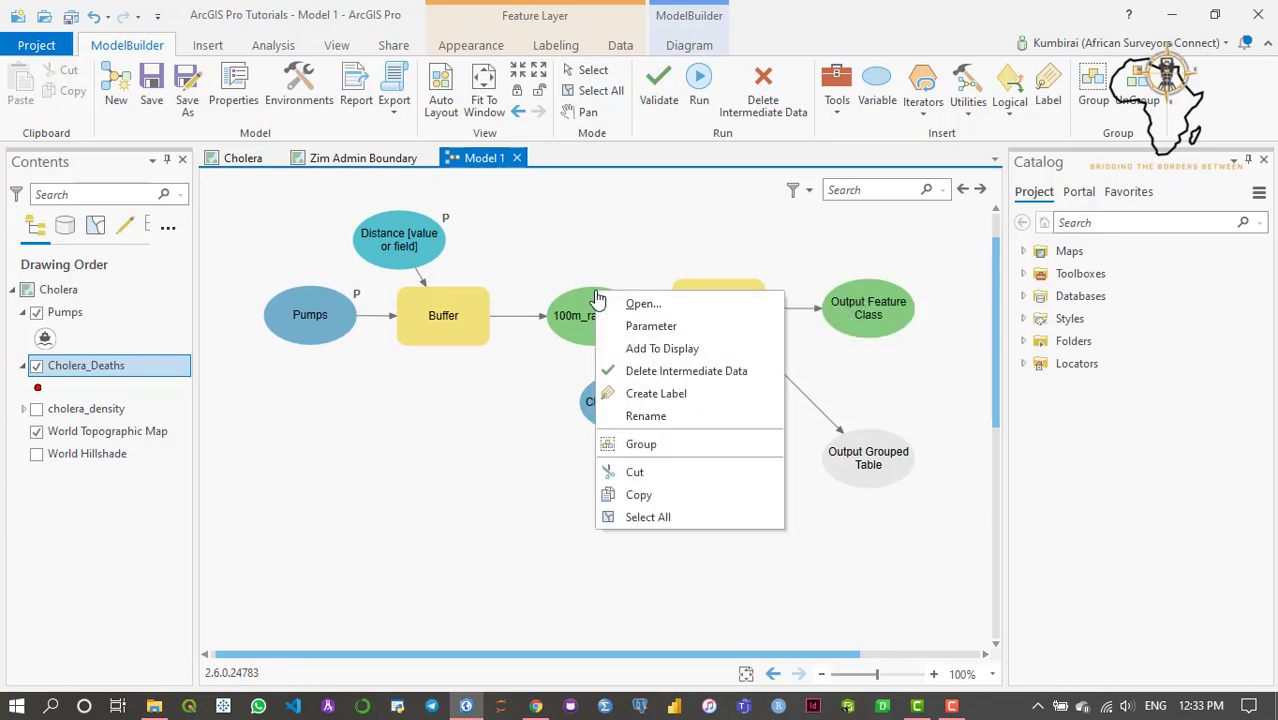
click(648, 326)
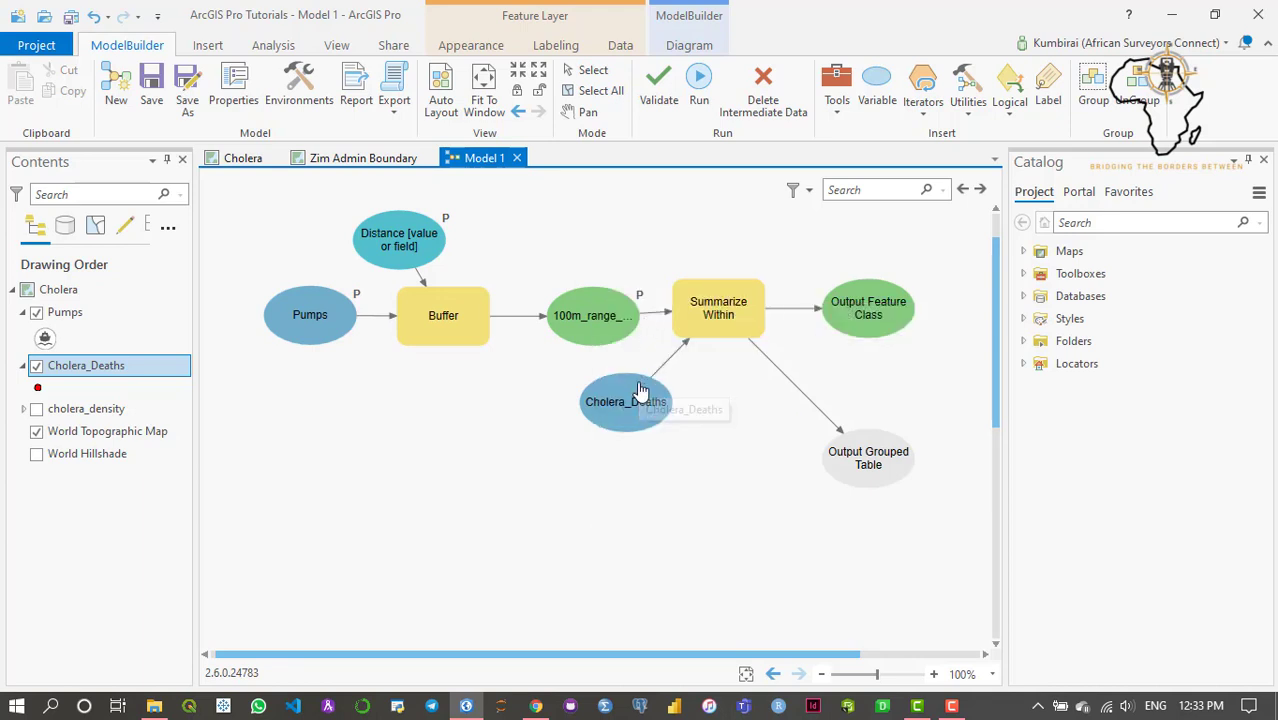
right_click(641, 387)
click(692, 418)
Rename the Output Feature Class of Summarize Within as summary_polygon
mouse_move(841, 334)
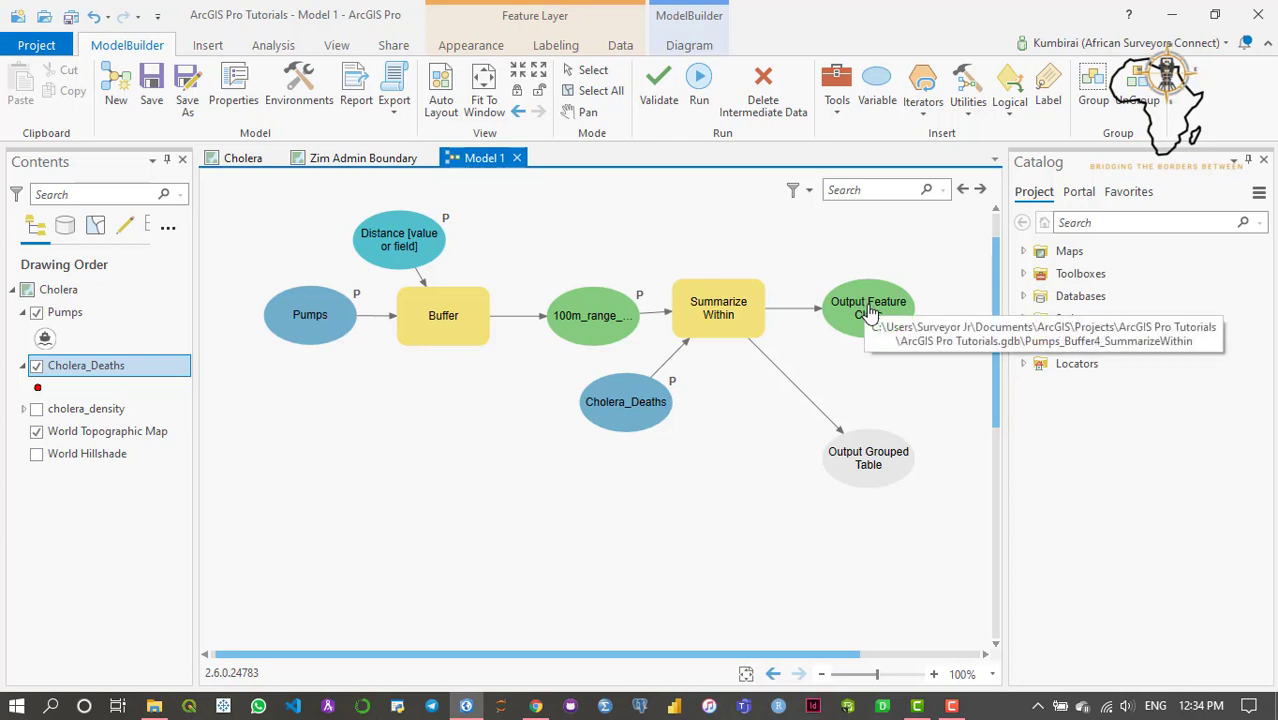
right_click(868, 313)
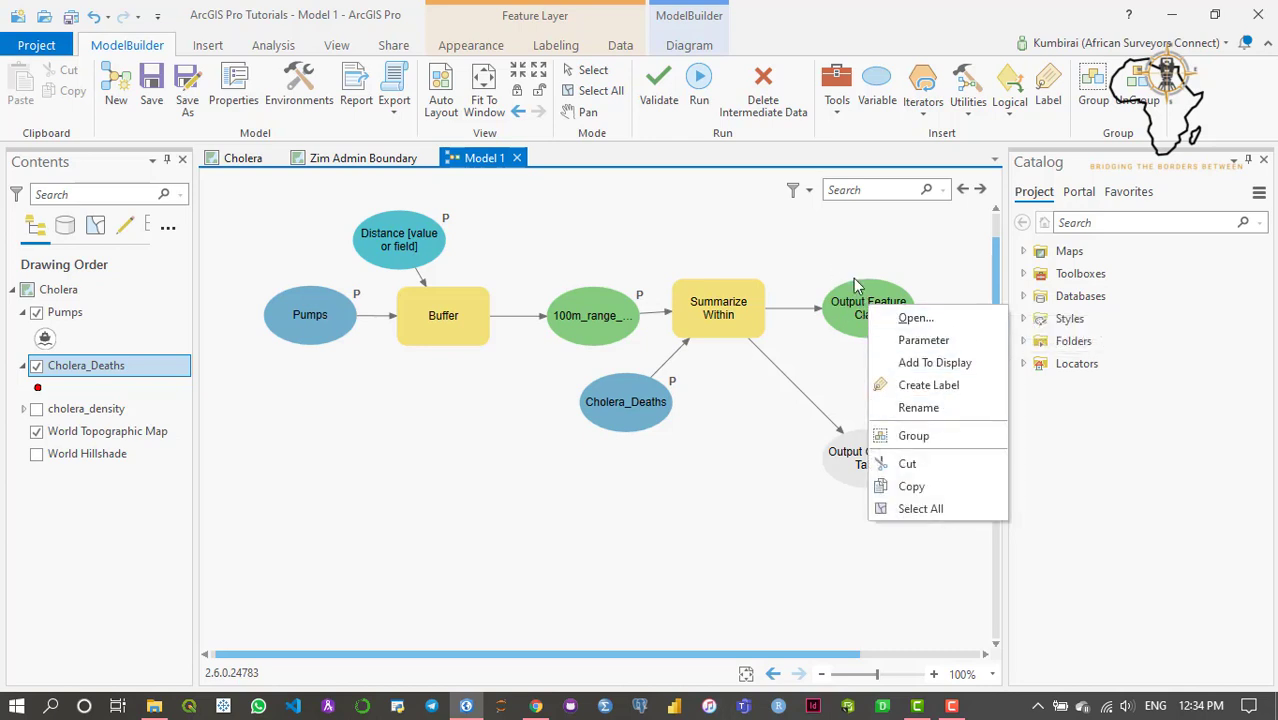
click(845, 341)
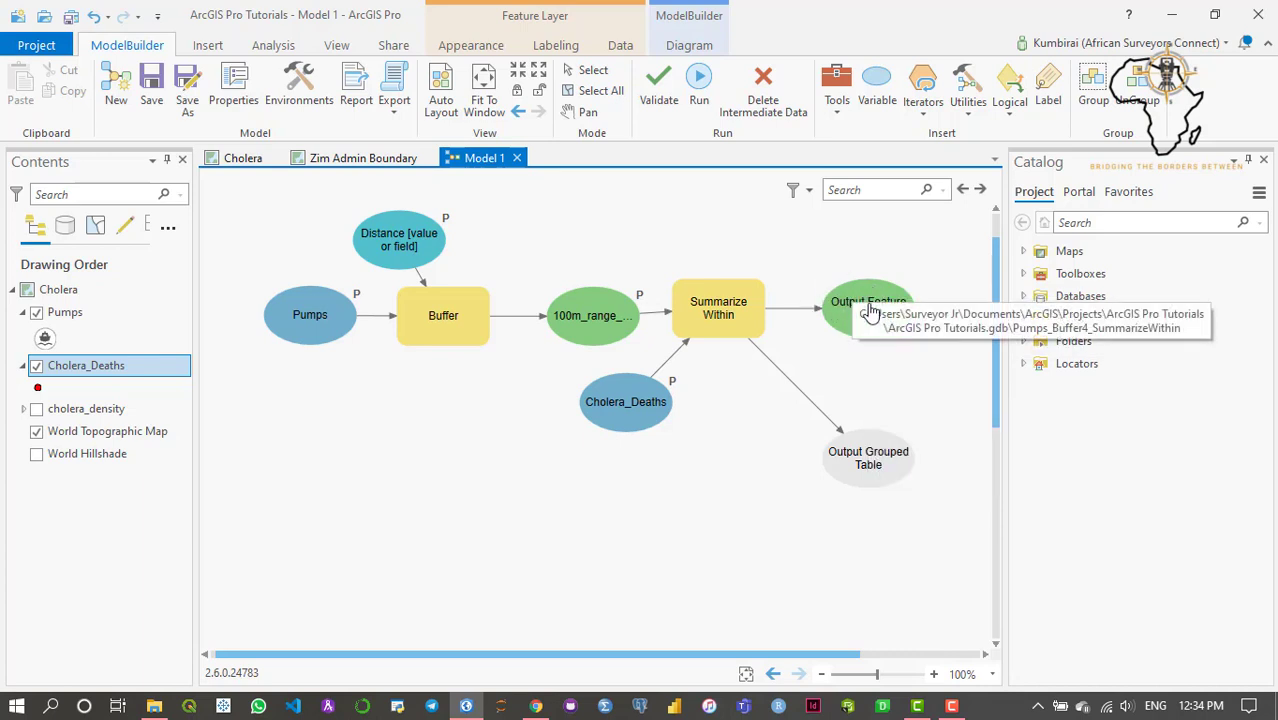
right_click(869, 298)
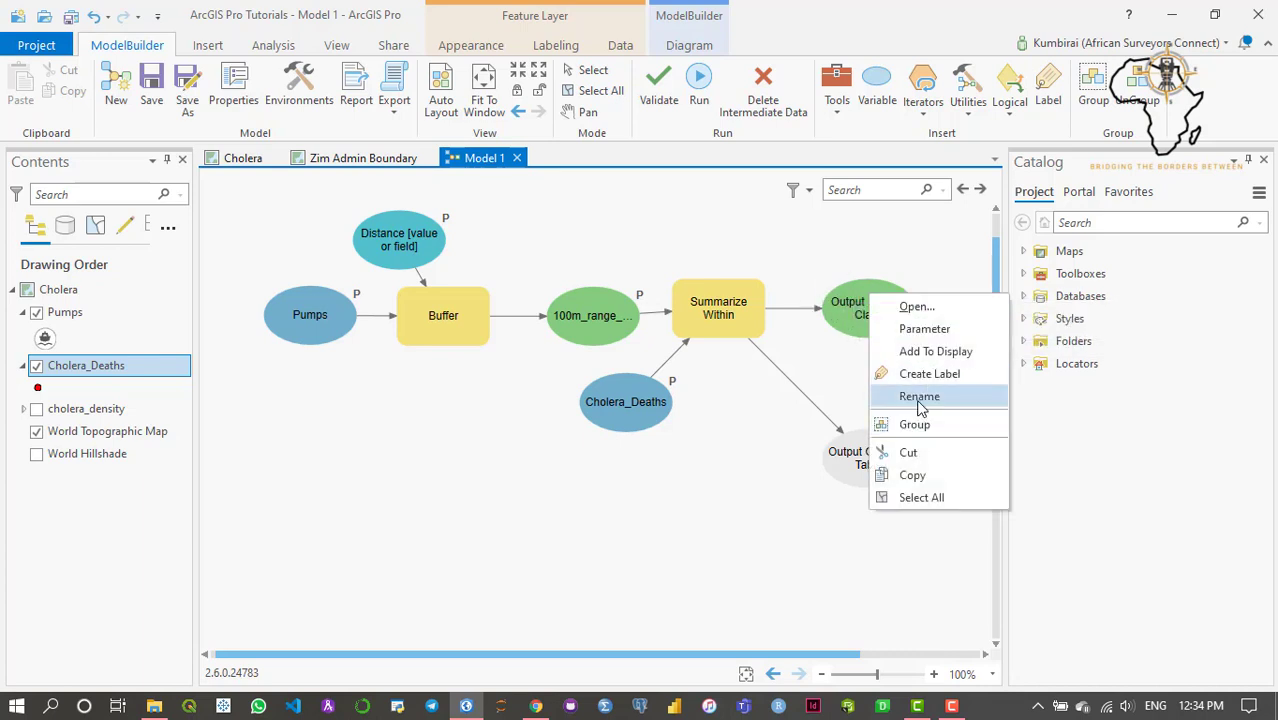
click(919, 400)
key(ctrl+a)
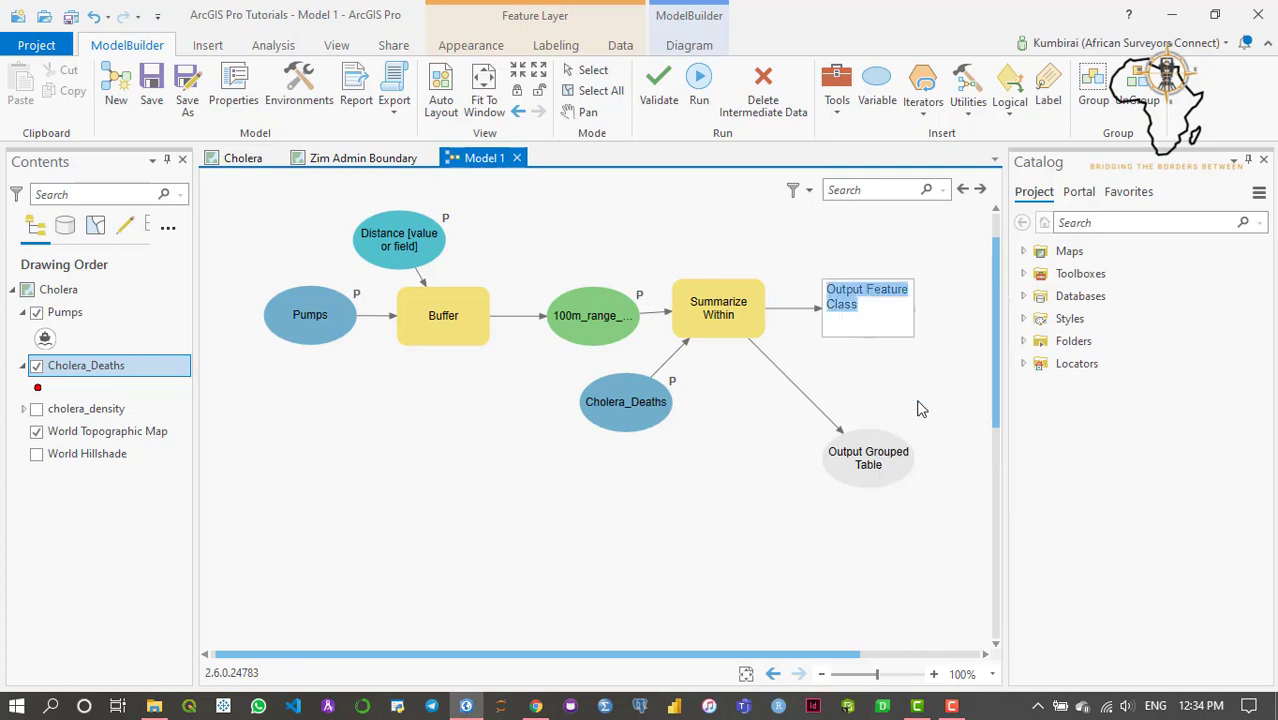
text(summary_p)
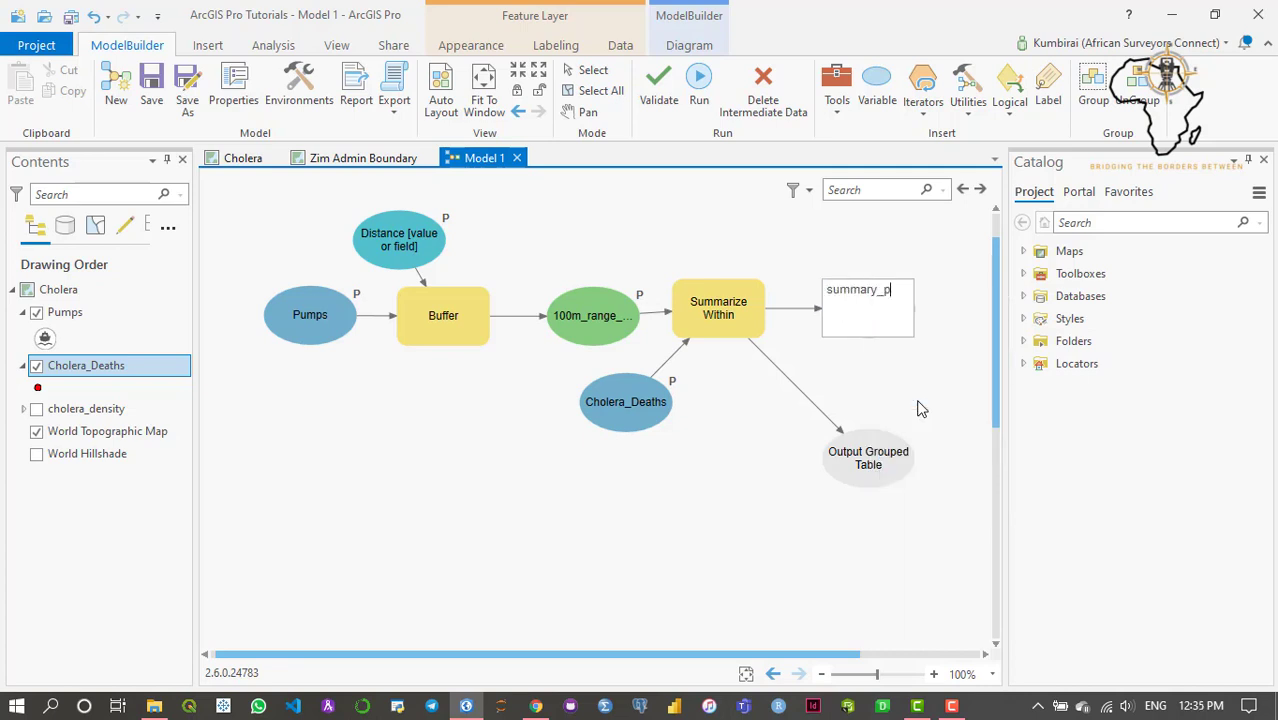
text(olygon)
key(Return)
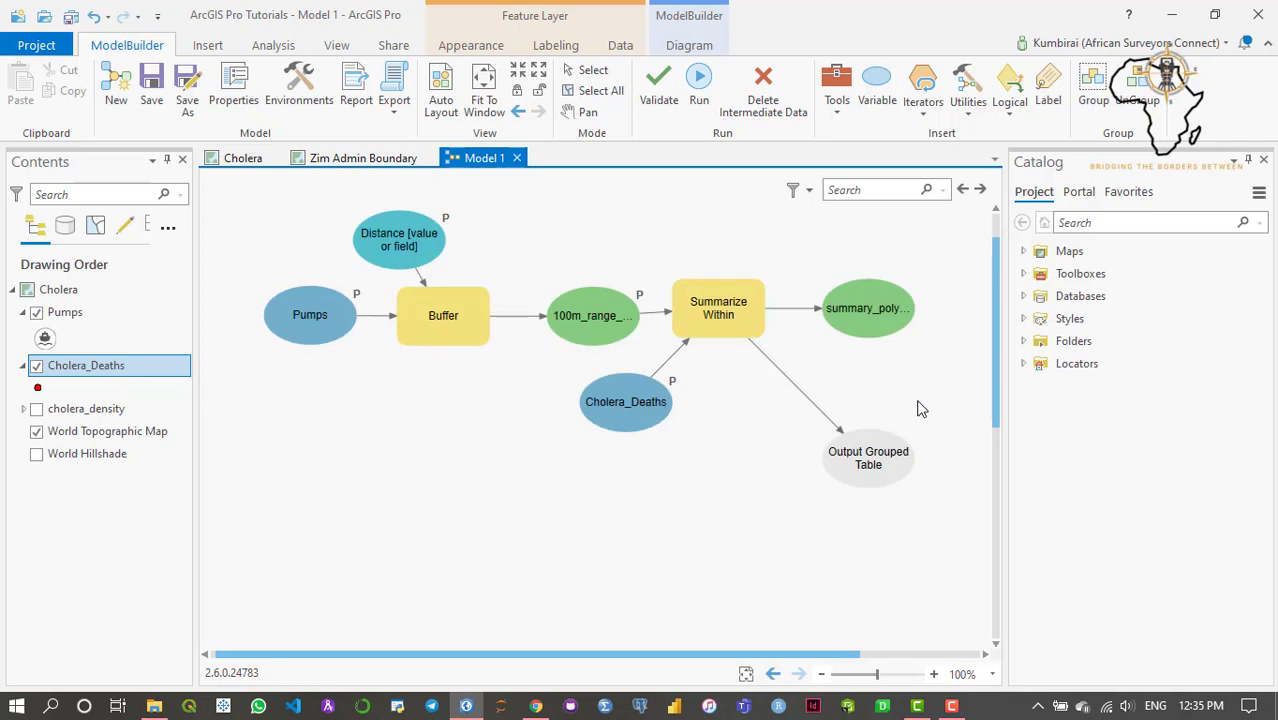
Rename the Output Grouped Table of Summarize Within as summary_table
right_click(873, 464)
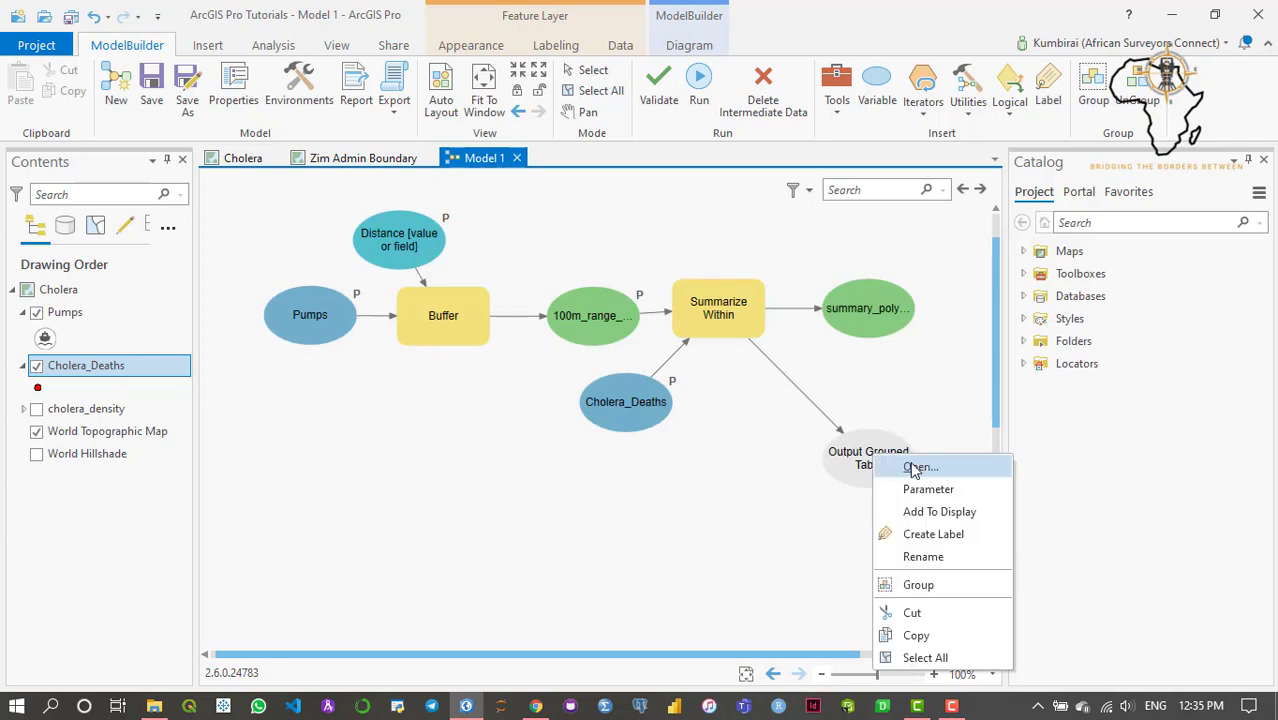
click(921, 557)
text(summary_table)
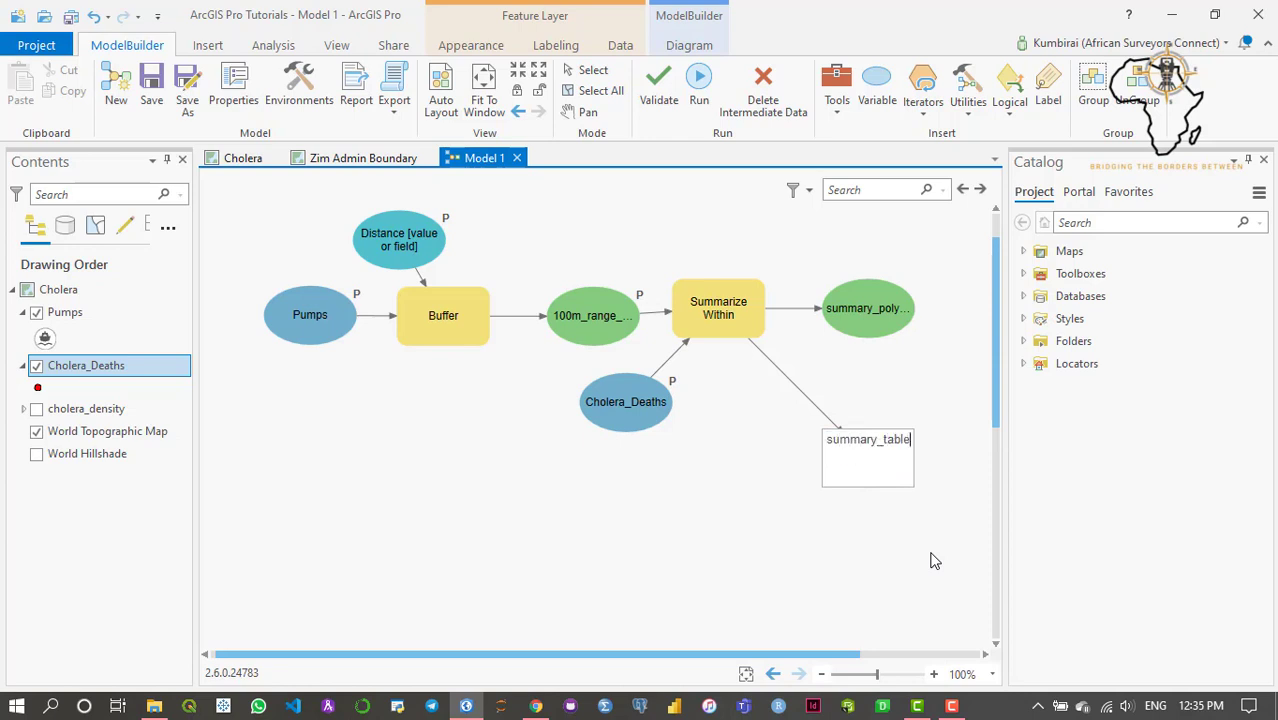
key(Return)
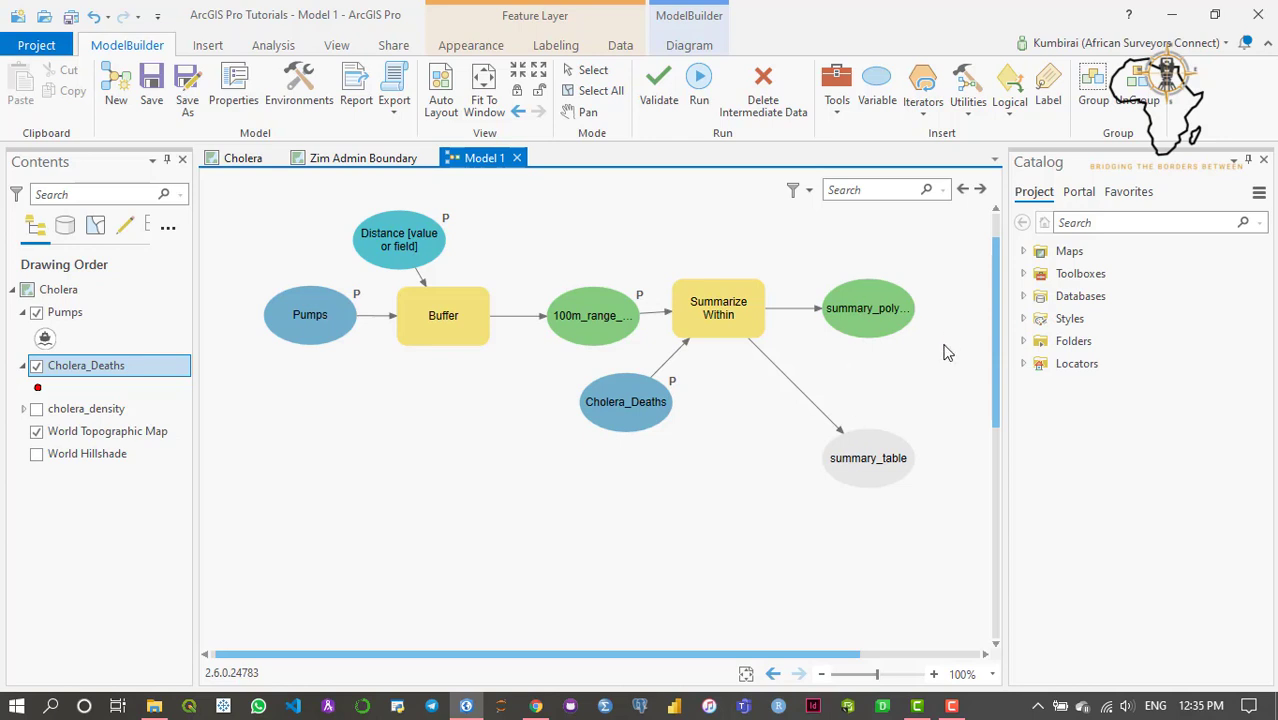
Find the Clip tool and add it to the model
drag(800, 655, 919, 662)
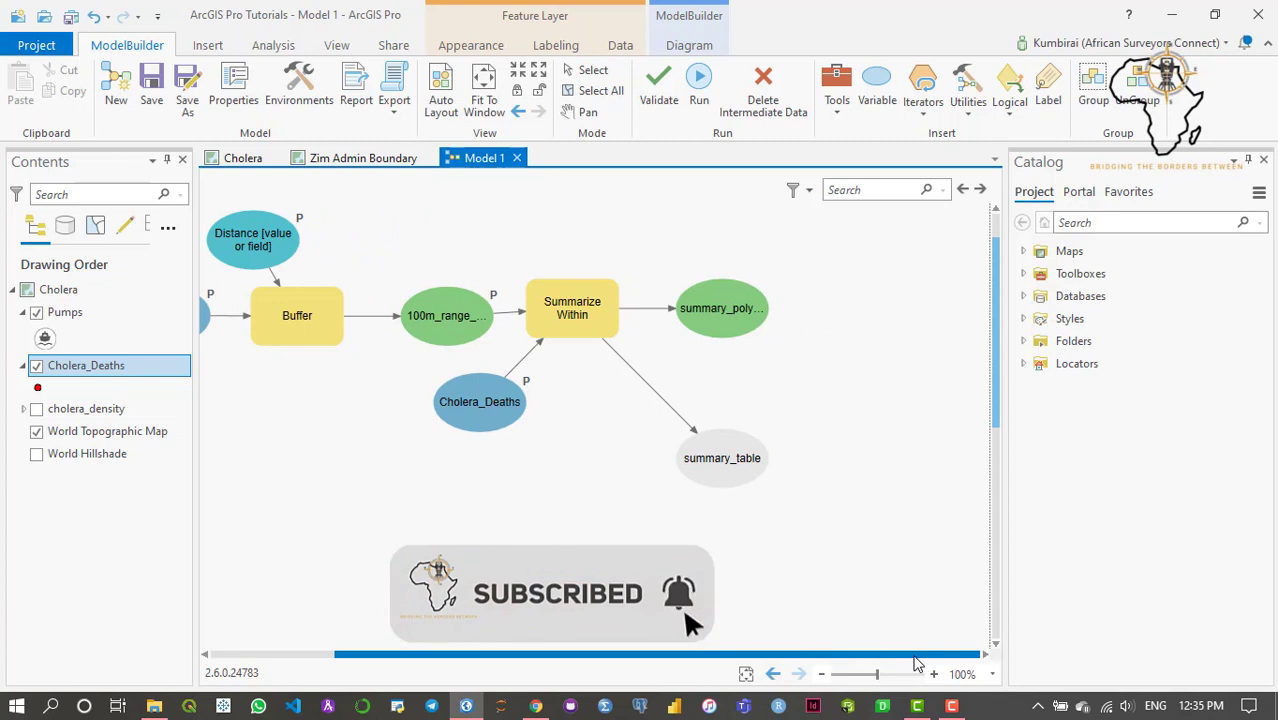
click(837, 105)
key(ctrl+a)
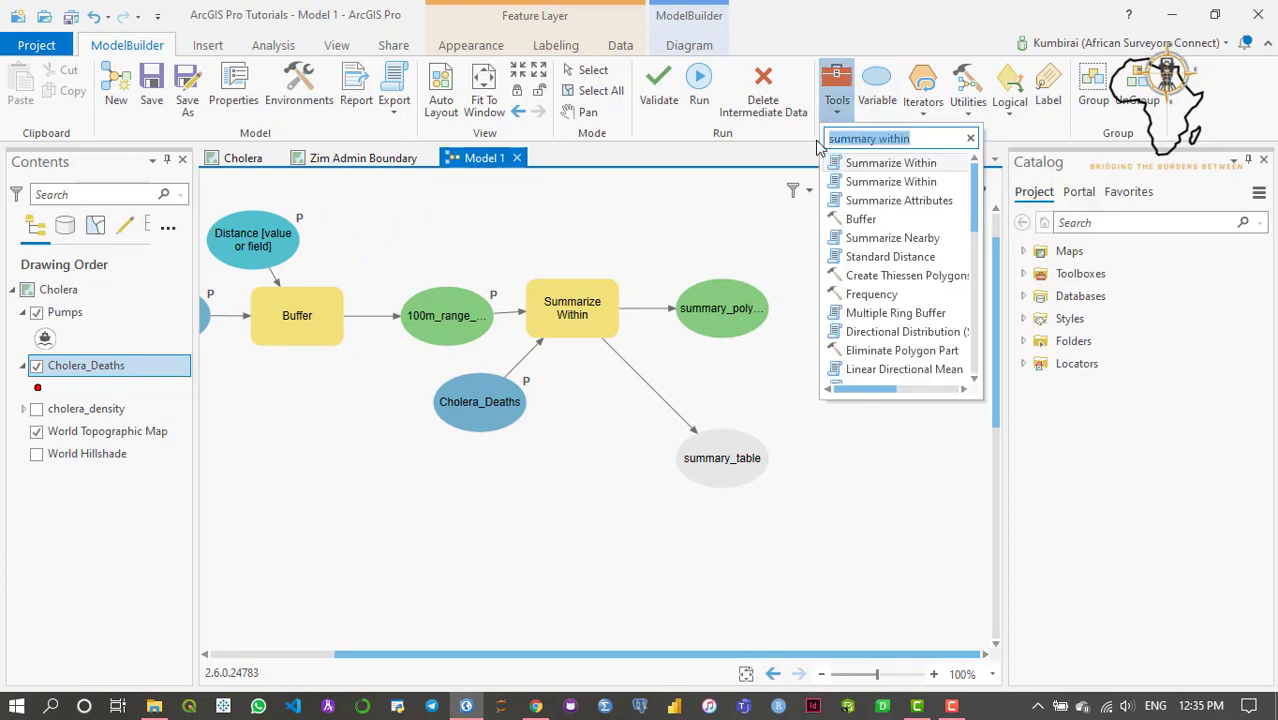
text(clip)
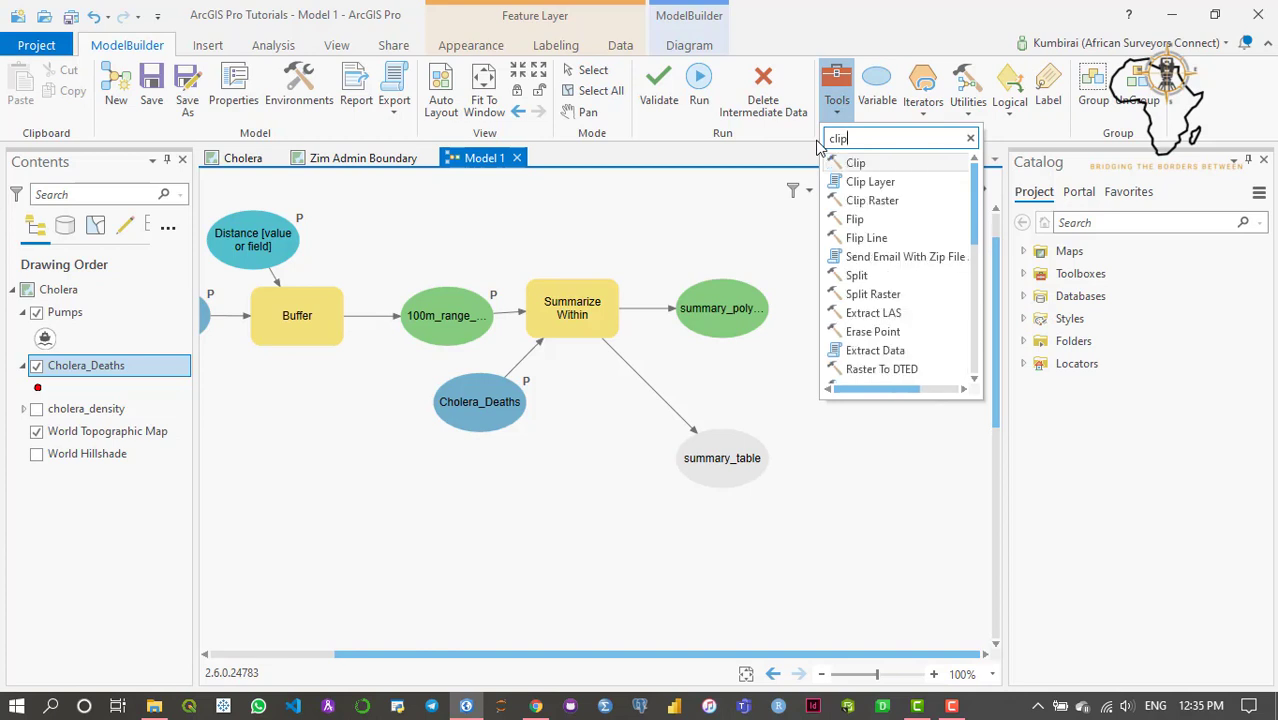
click(855, 163)
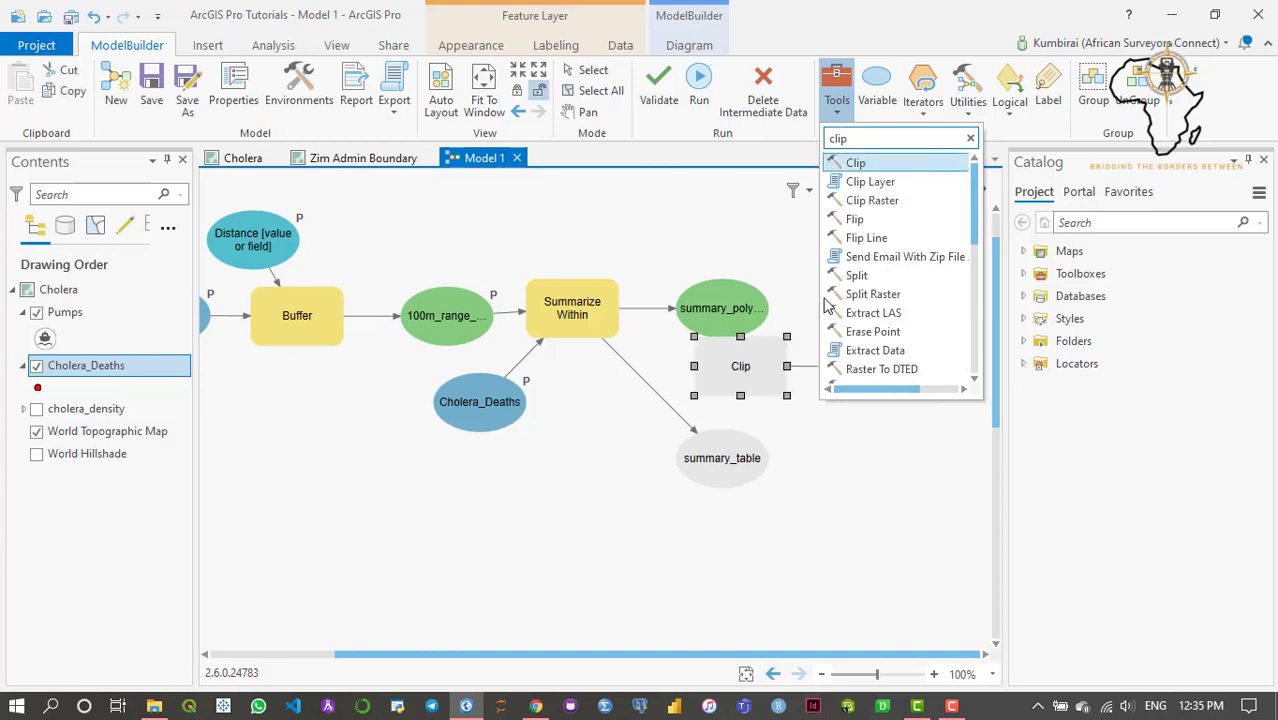
Move the Clip tool clear of the other elements and connect summary_polygon to it as the Clip Features
drag(757, 378, 829, 380)
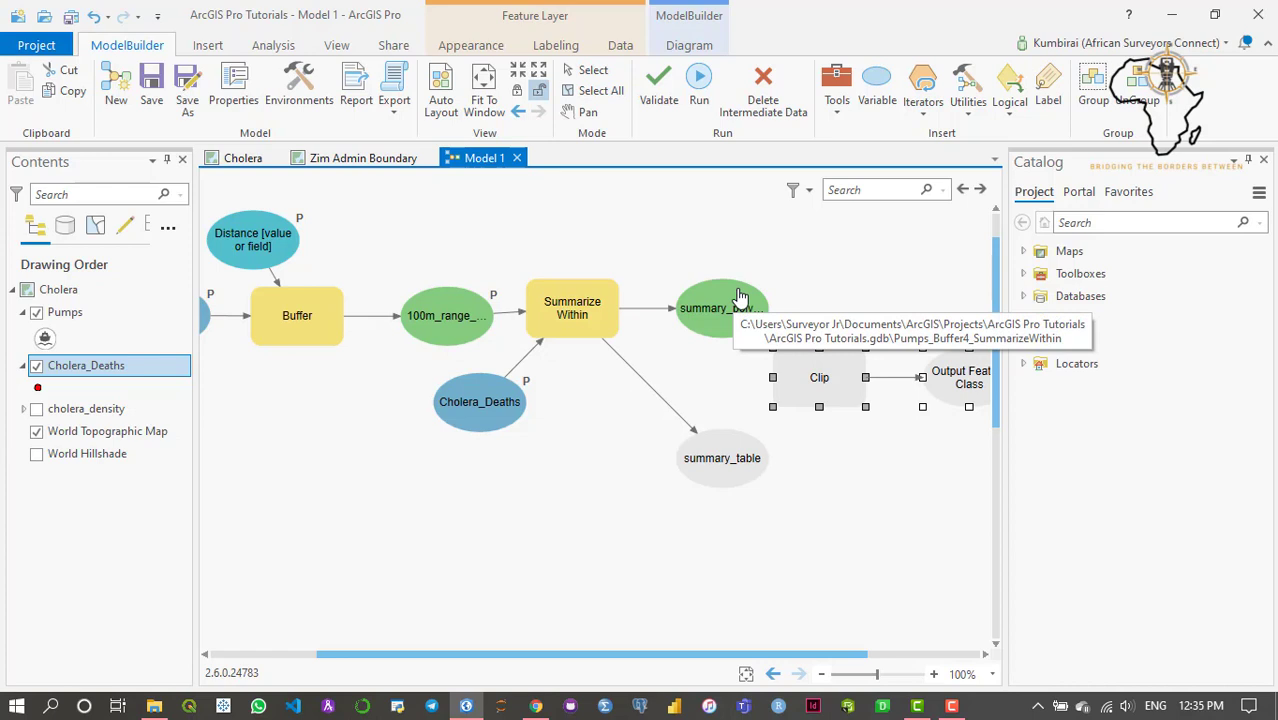
drag(725, 298, 800, 370)
key(Escape)
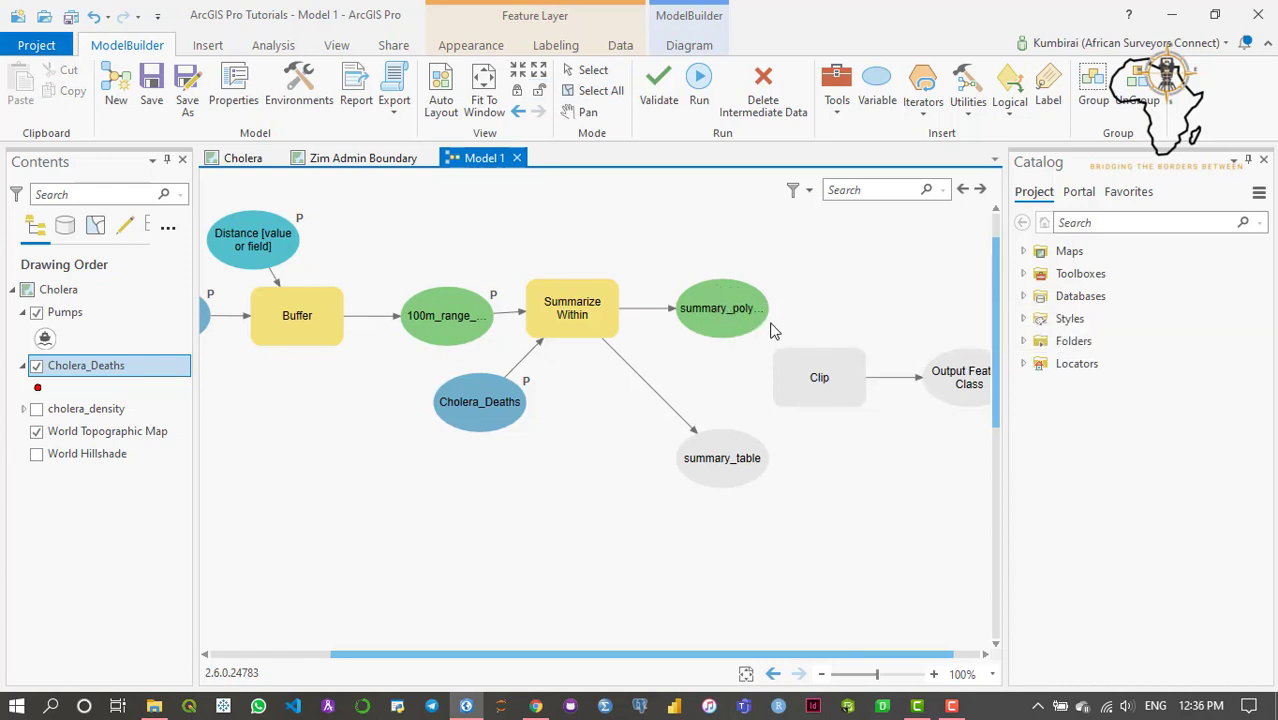
drag(770, 308, 815, 370)
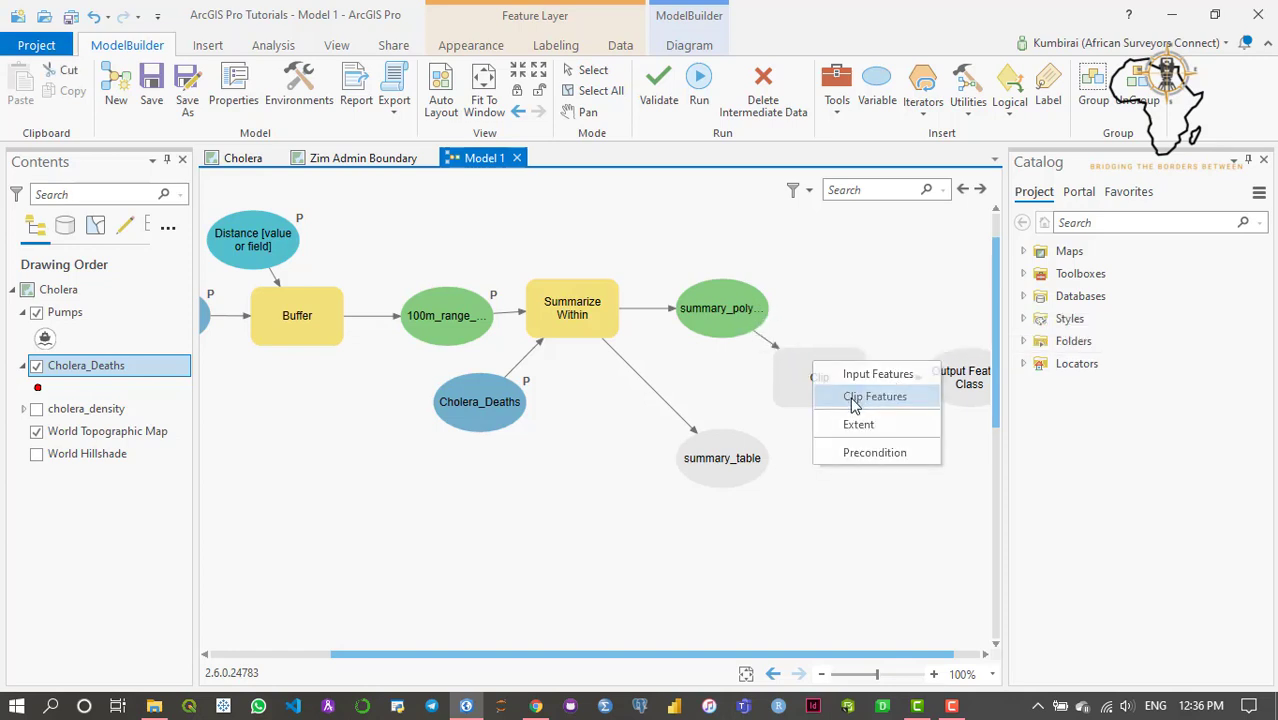
click(855, 399)
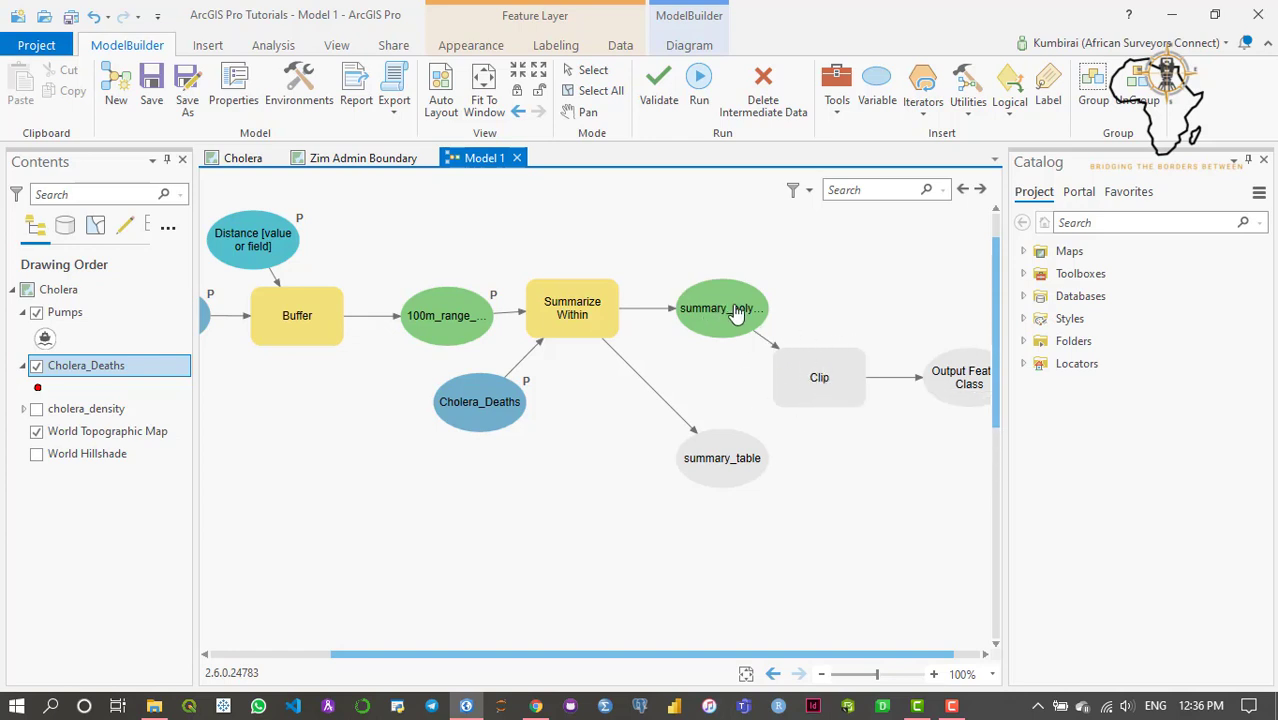
Add the Cholera_Deaths layer to the model and connect it to the Clip tool as the Input Features
click(95, 368)
drag(820, 470, 820, 470)
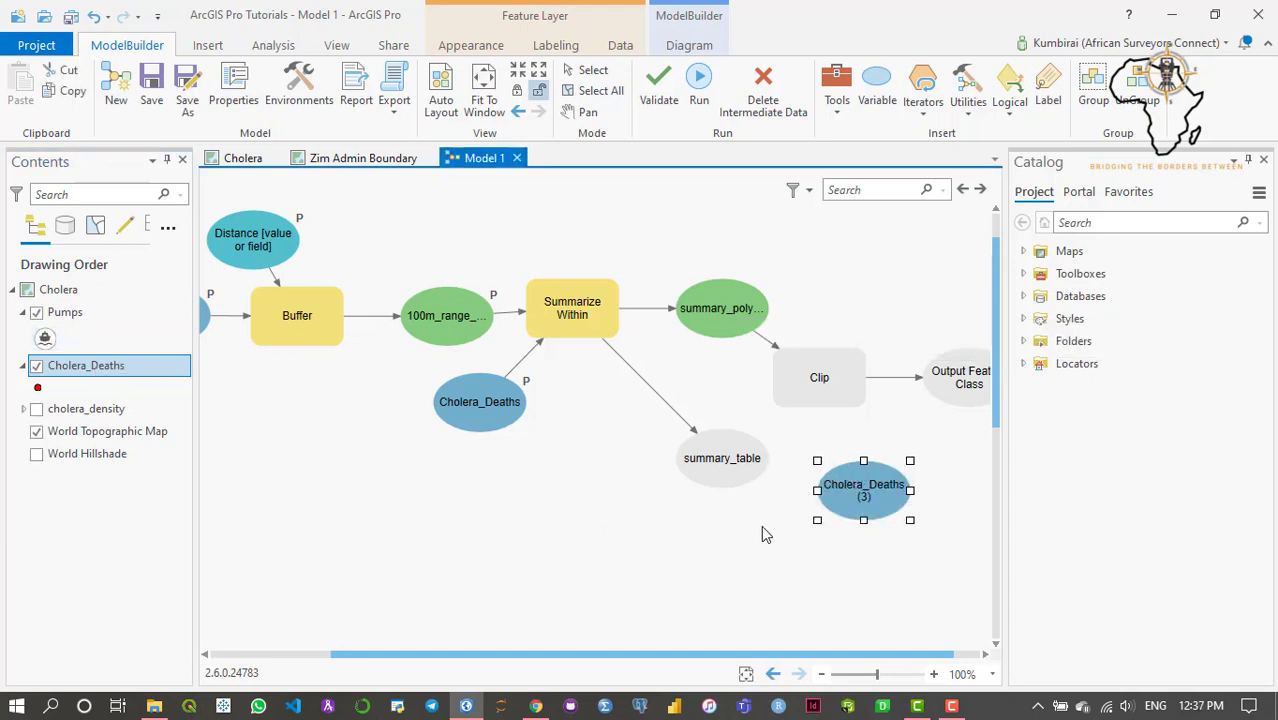
double_click(847, 484)
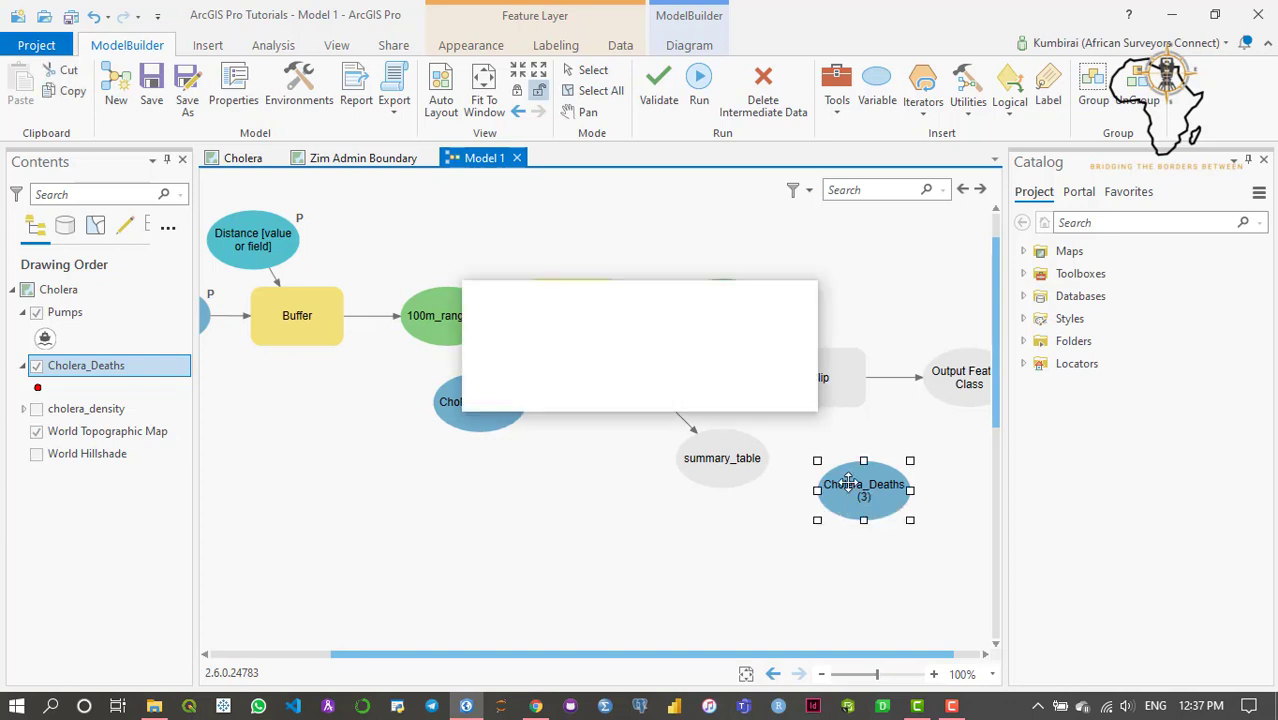
click(1250, 475)
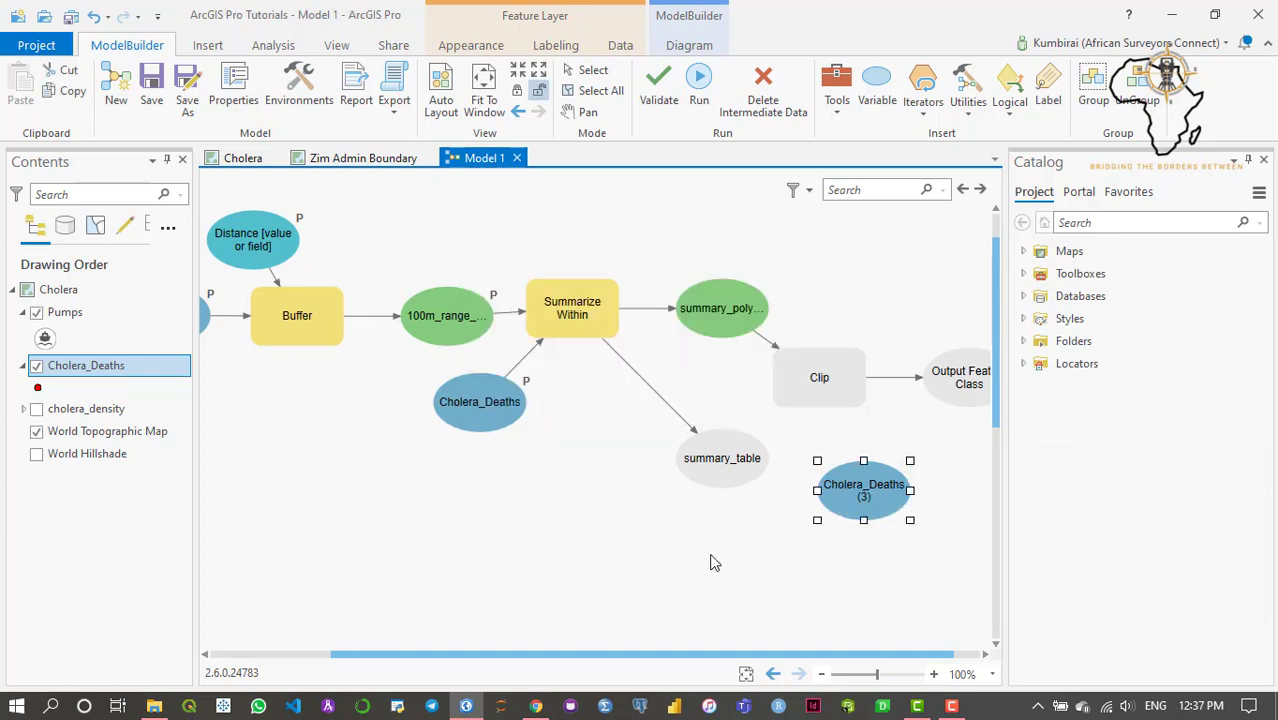
drag(870, 490, 806, 391)
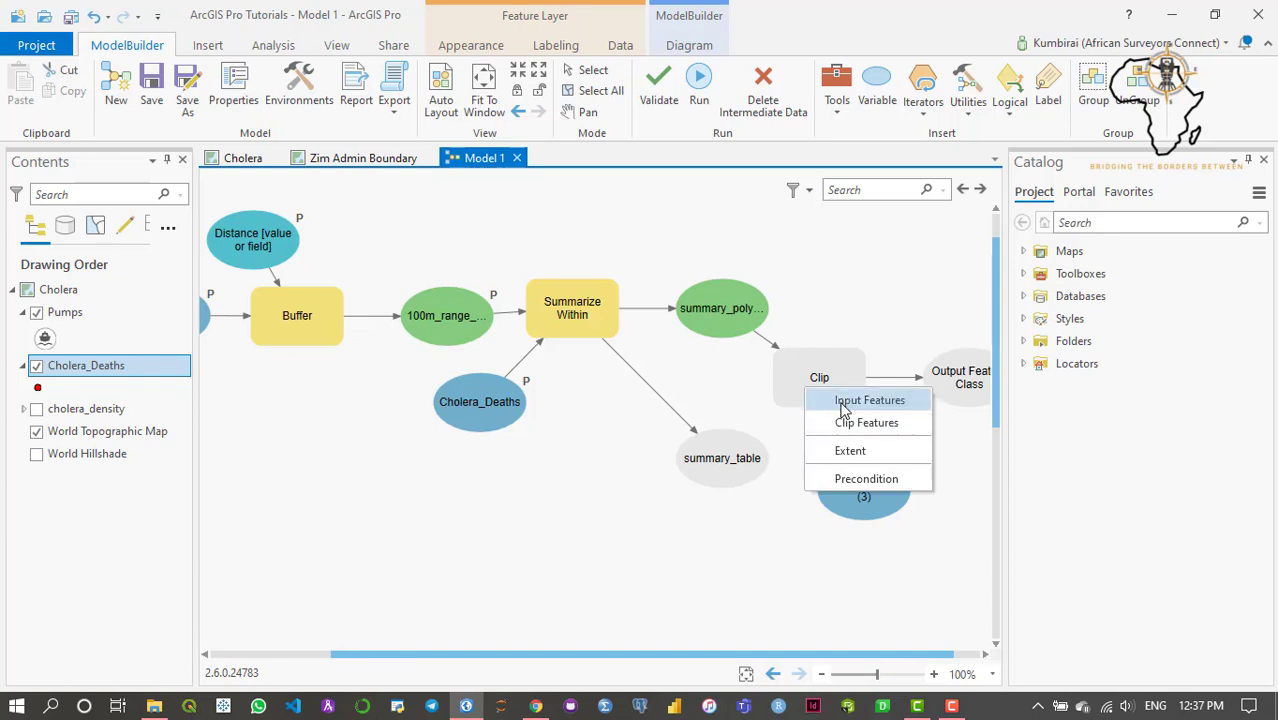
click(844, 405)
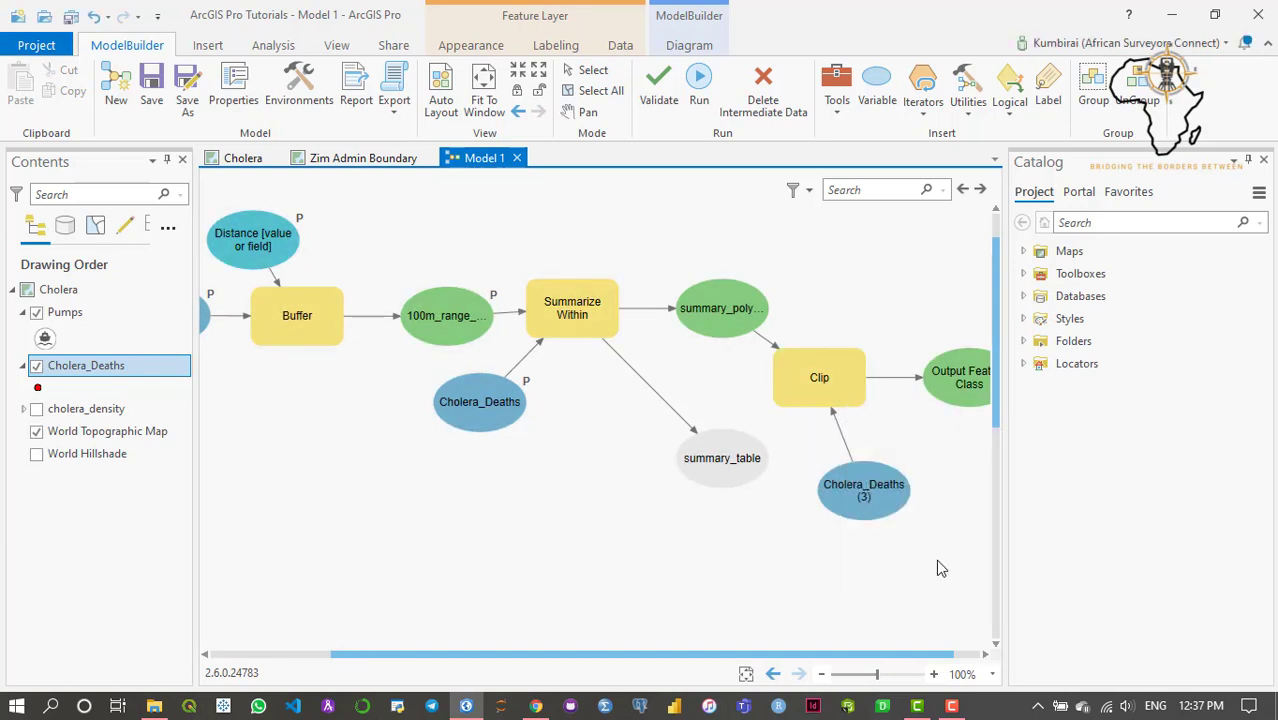
Rename the Output Feature Class of Clip as filtered_deaths_data
drag(860, 658, 946, 662)
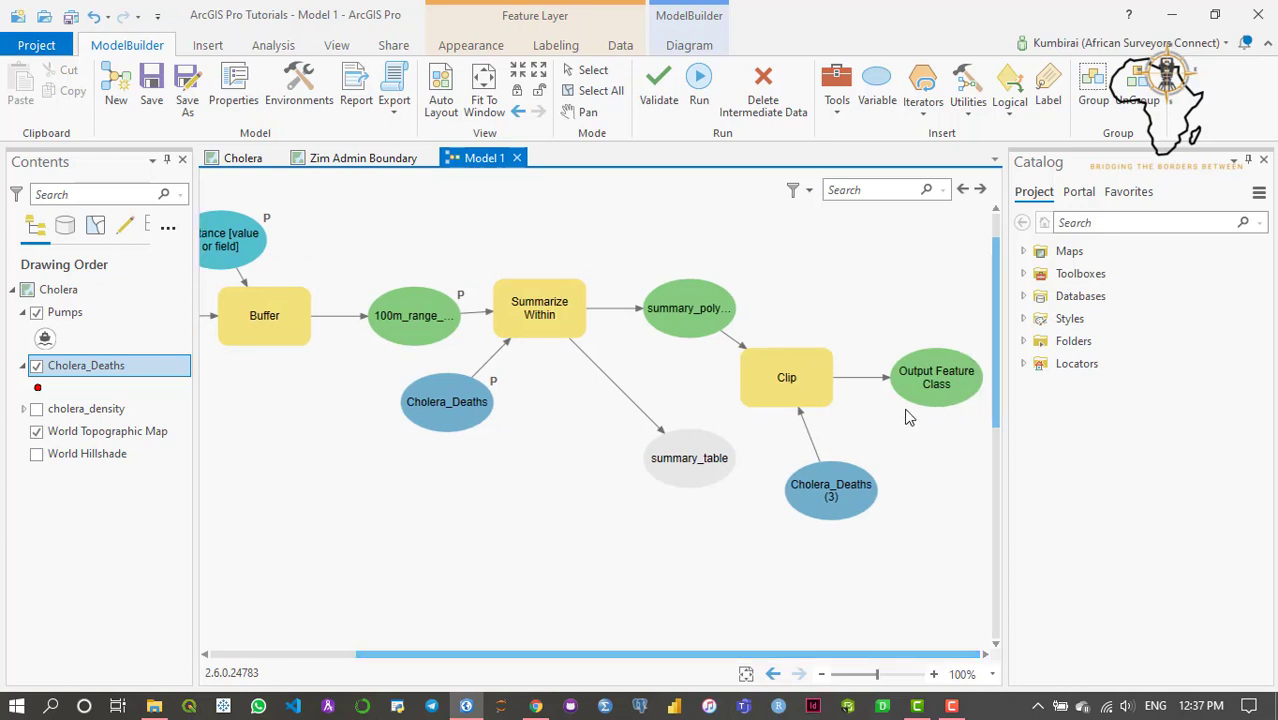
right_click(932, 384)
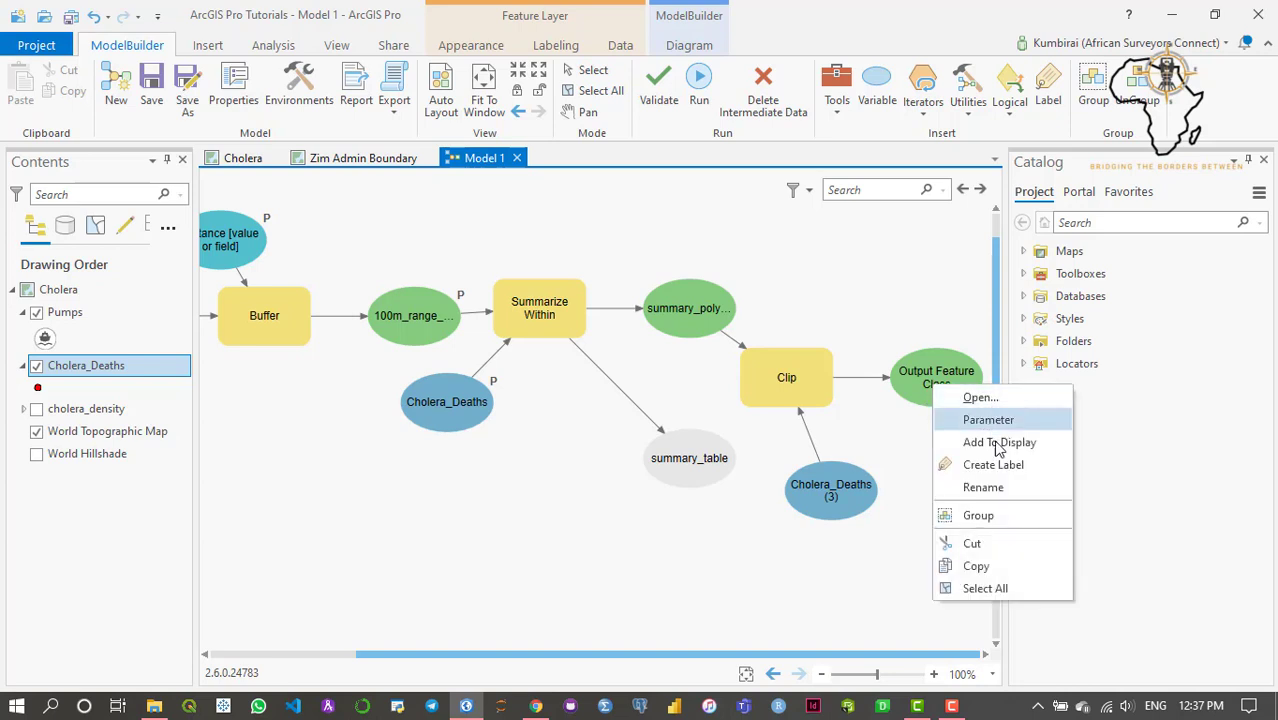
click(996, 488)
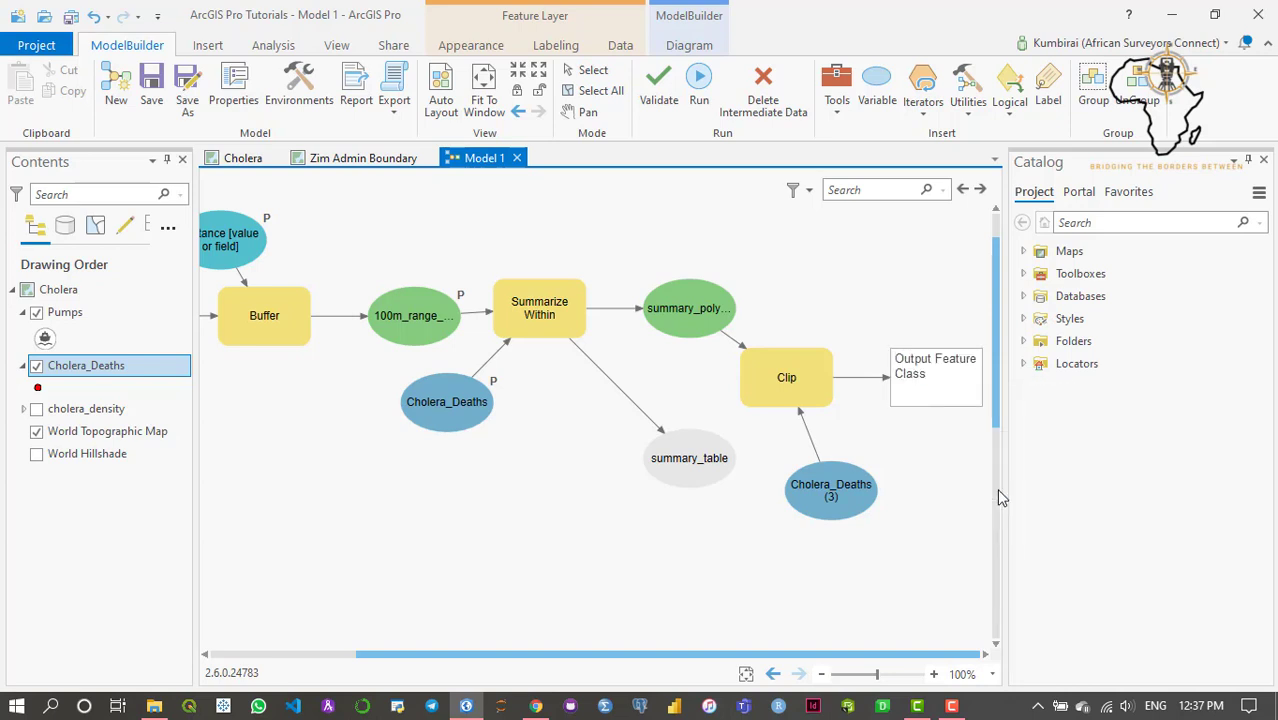
key(ctrl+a)
text(filtered_d)
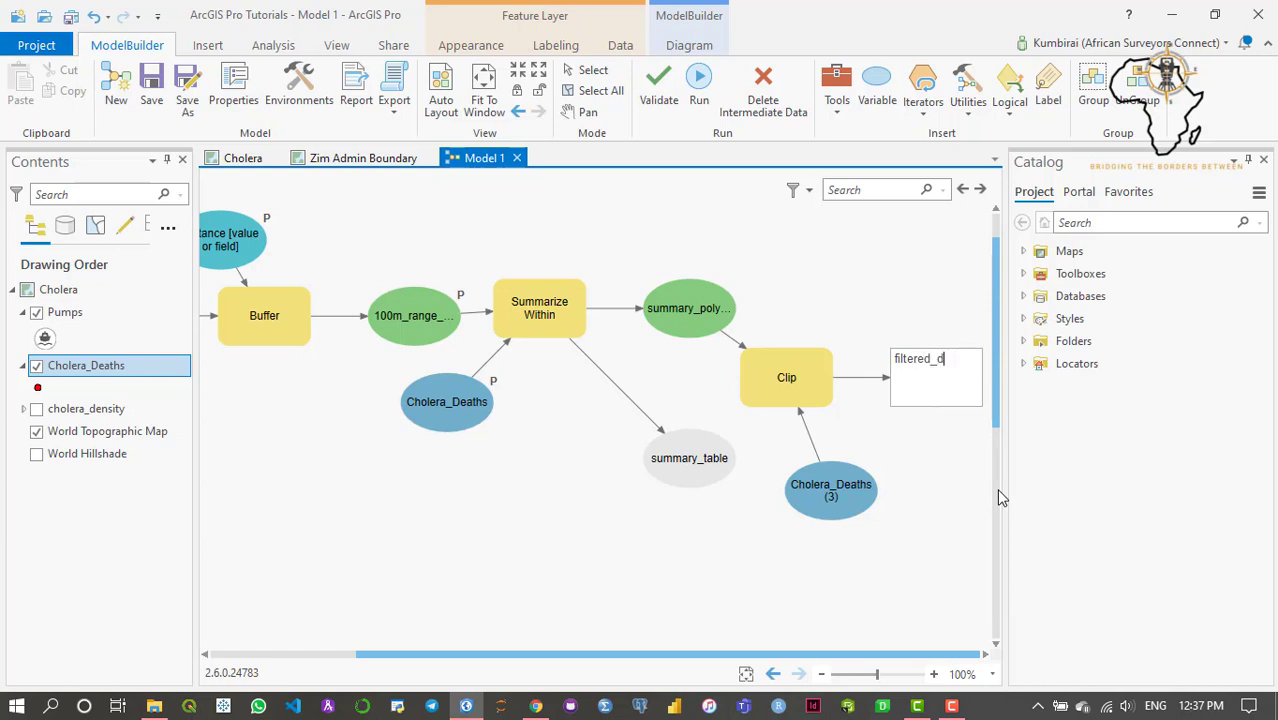
text(ata_data)
key(BackSpace)
key(BackSpace)
text(ta)
key(Return)
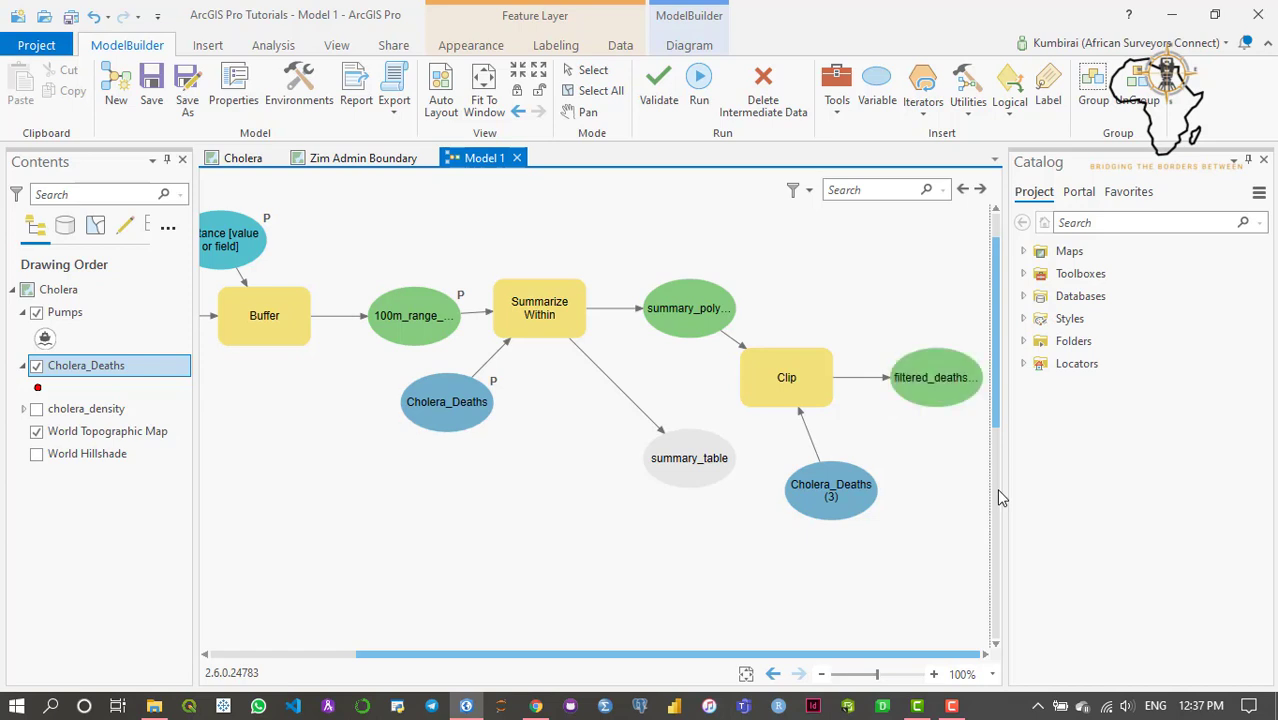
Validate the model and automatically arrange its diagram to fit the window
right_click(920, 363)
click(721, 247)
click(658, 100)
click(450, 106)
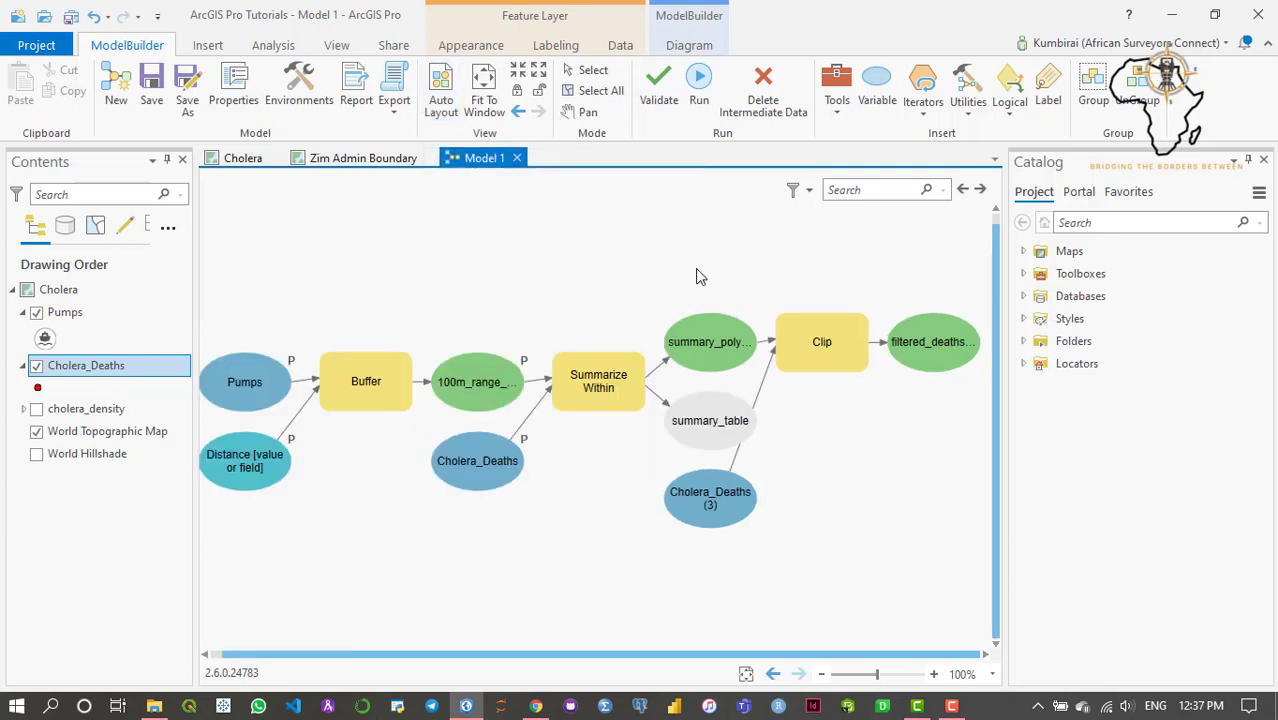
click(484, 110)
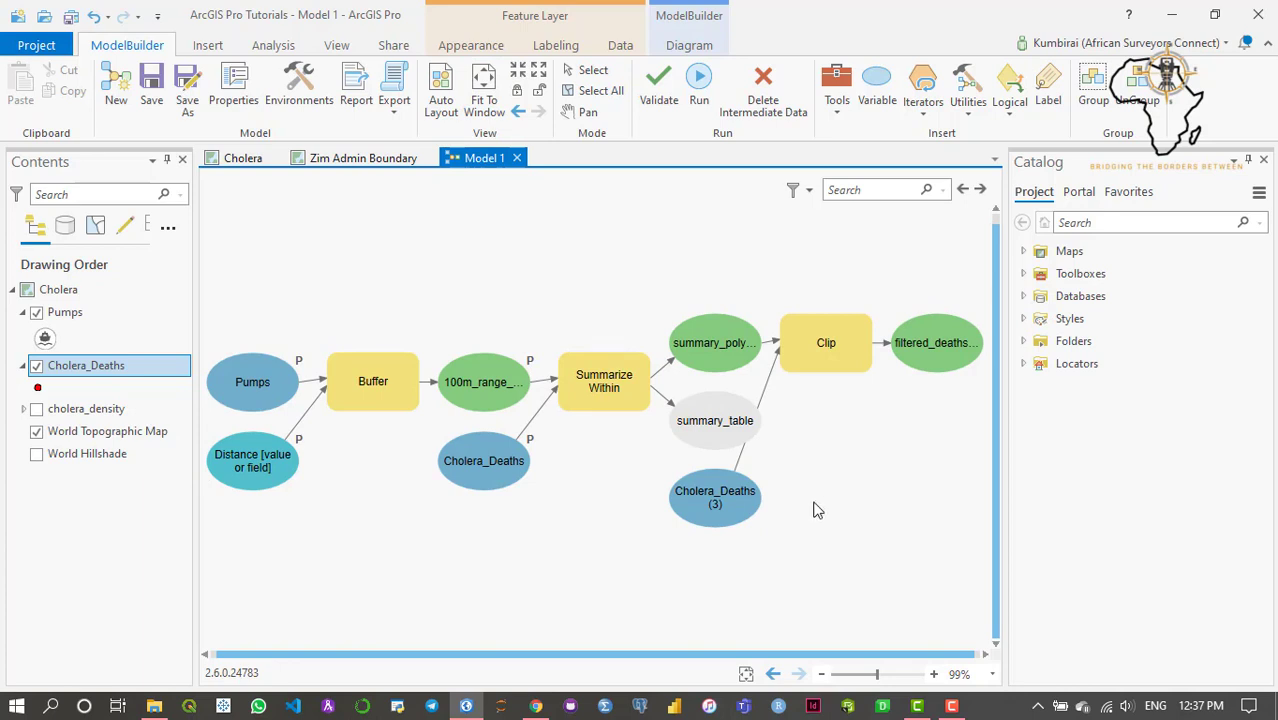
Try placing the Cholera_Deaths (3) variable beneath the Clip tool, and reapply the automatic layout
click(712, 505)
drag(708, 500, 805, 525)
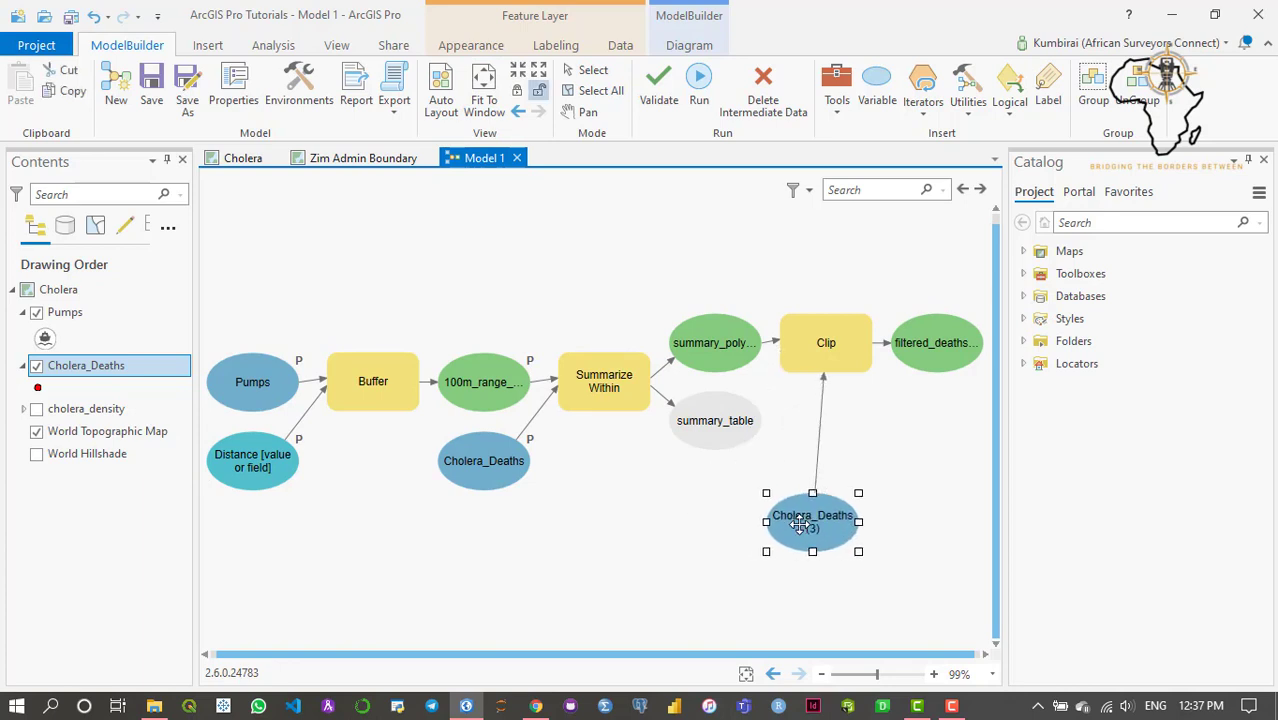
click(660, 536)
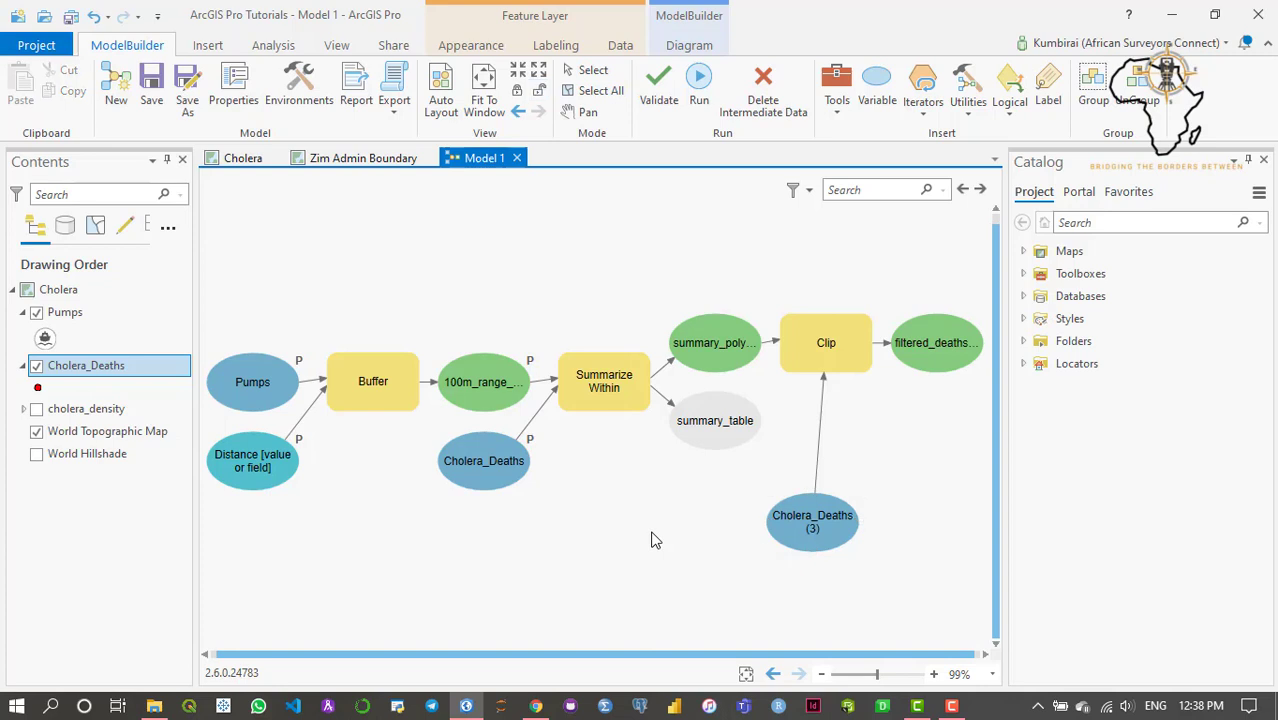
click(443, 104)
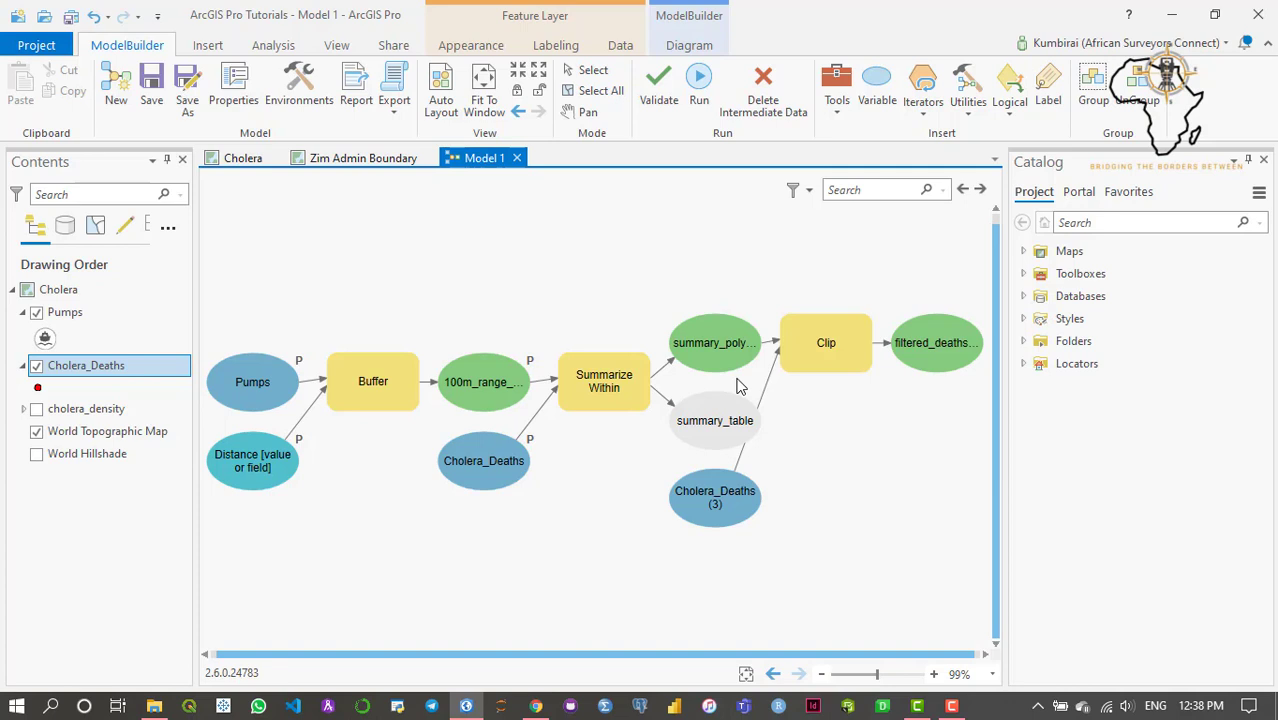
Make the summary_polygon and Cholera_Deaths (3) variables model parameters
right_click(720, 318)
click(794, 357)
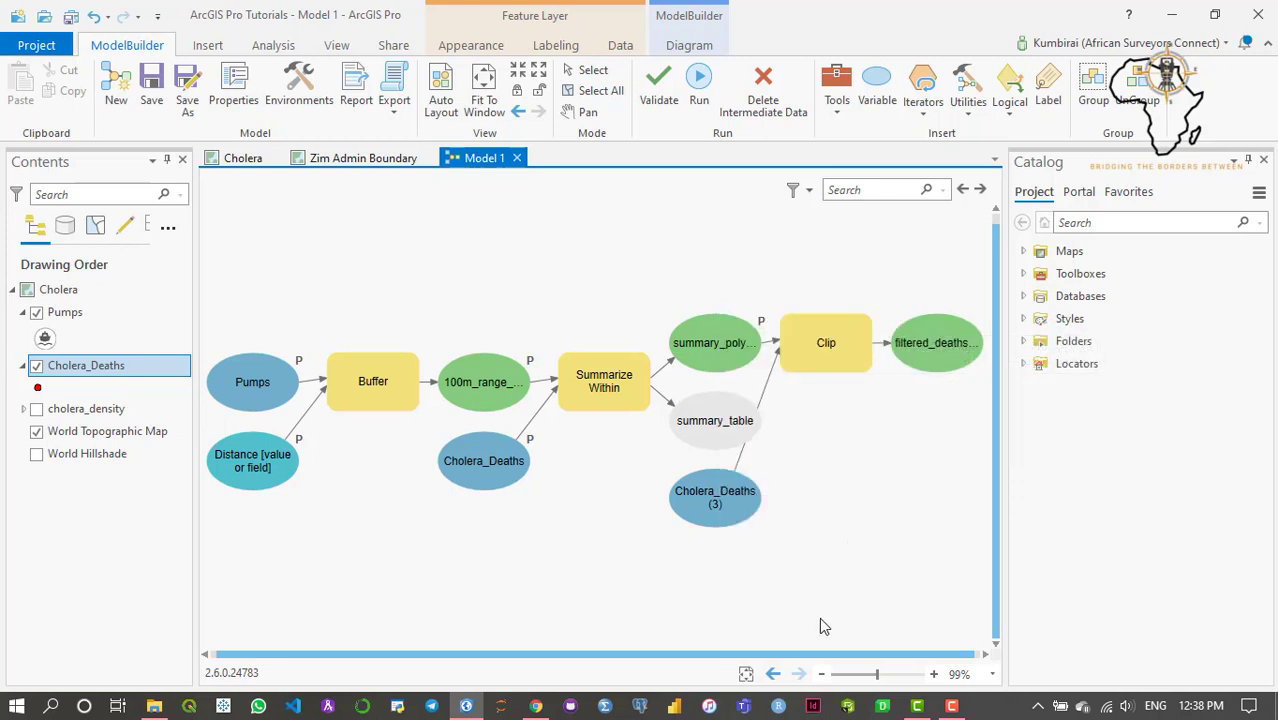
drag(795, 658, 745, 663)
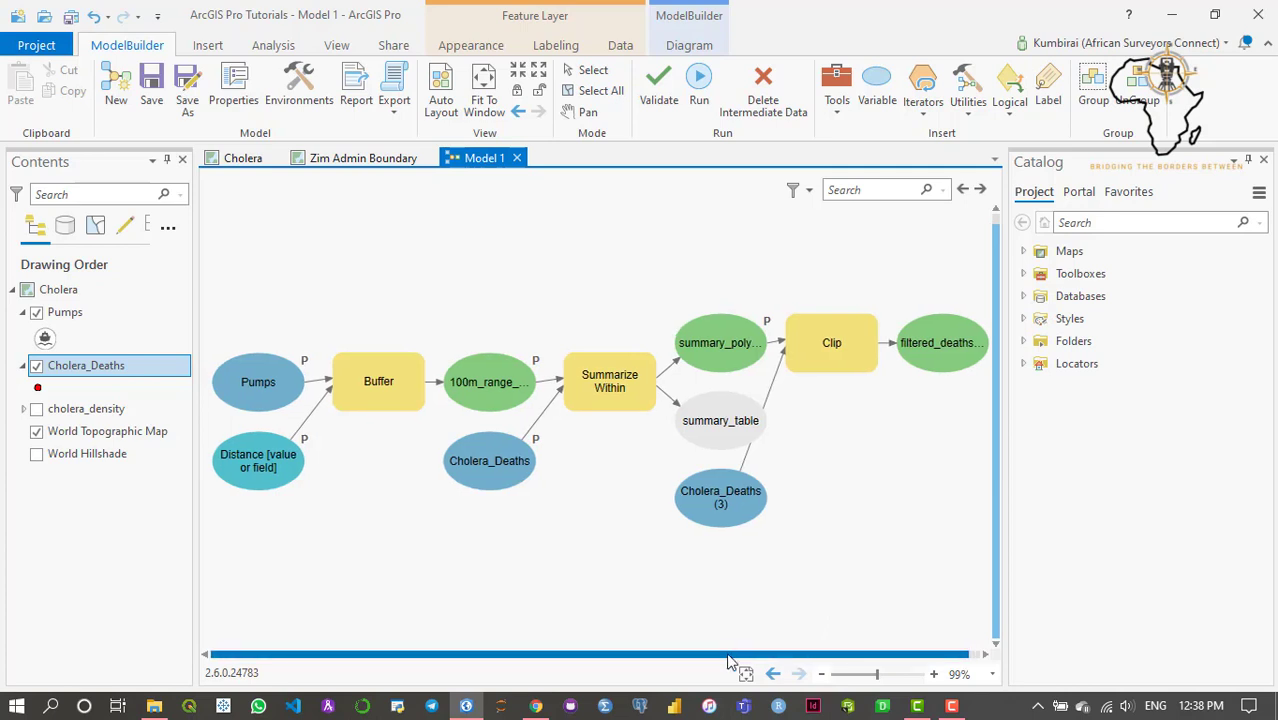
right_click(705, 488)
click(763, 303)
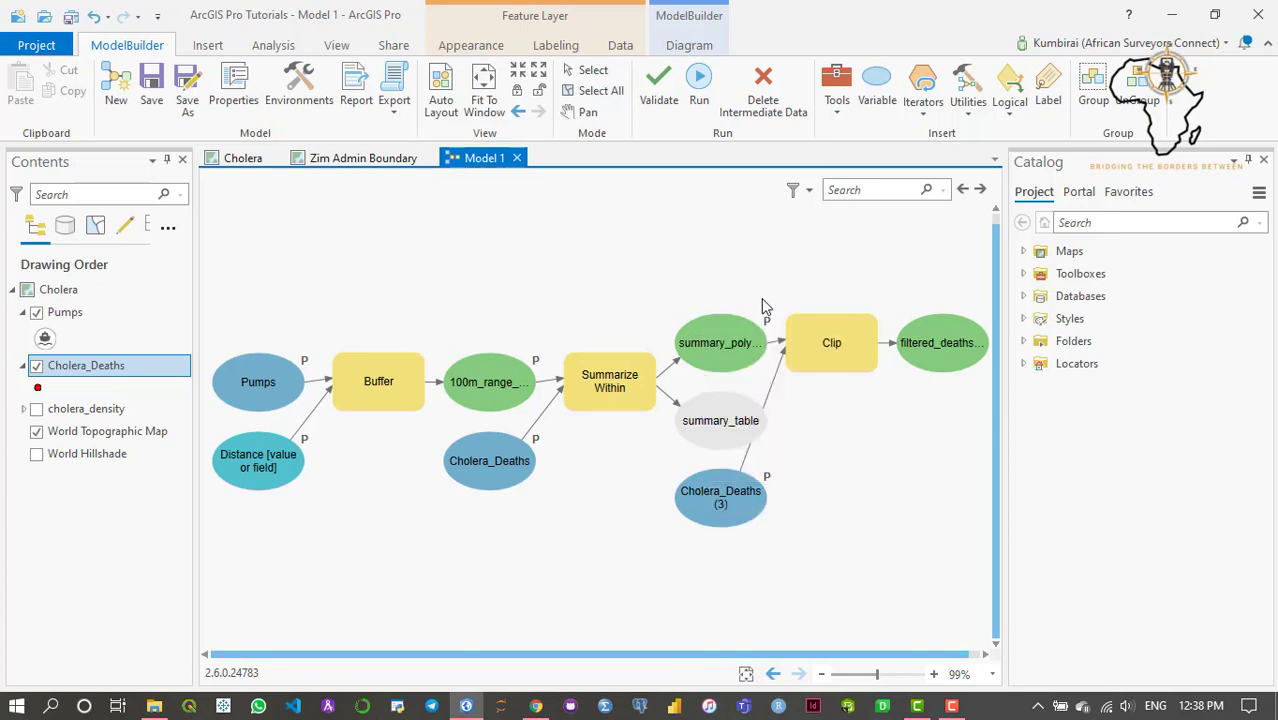
Set the filtered_deaths_data output of Clip to be added to the map display
drag(796, 658, 828, 660)
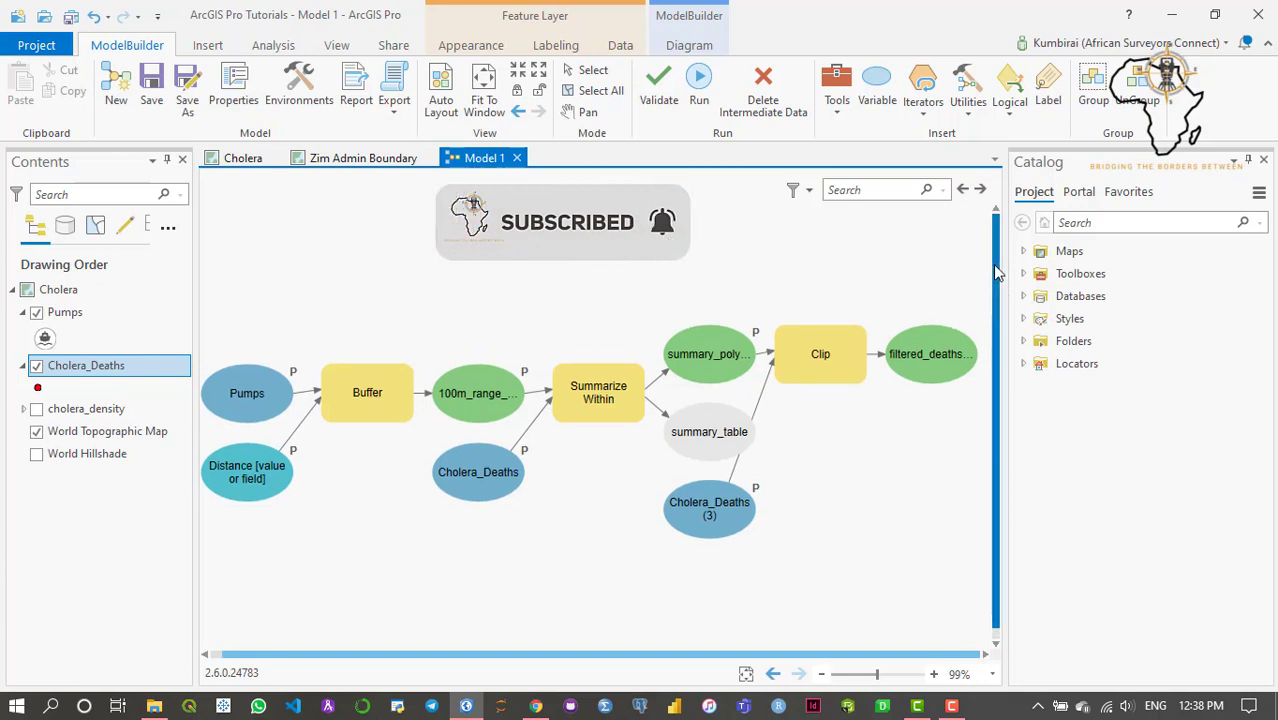
click(925, 336)
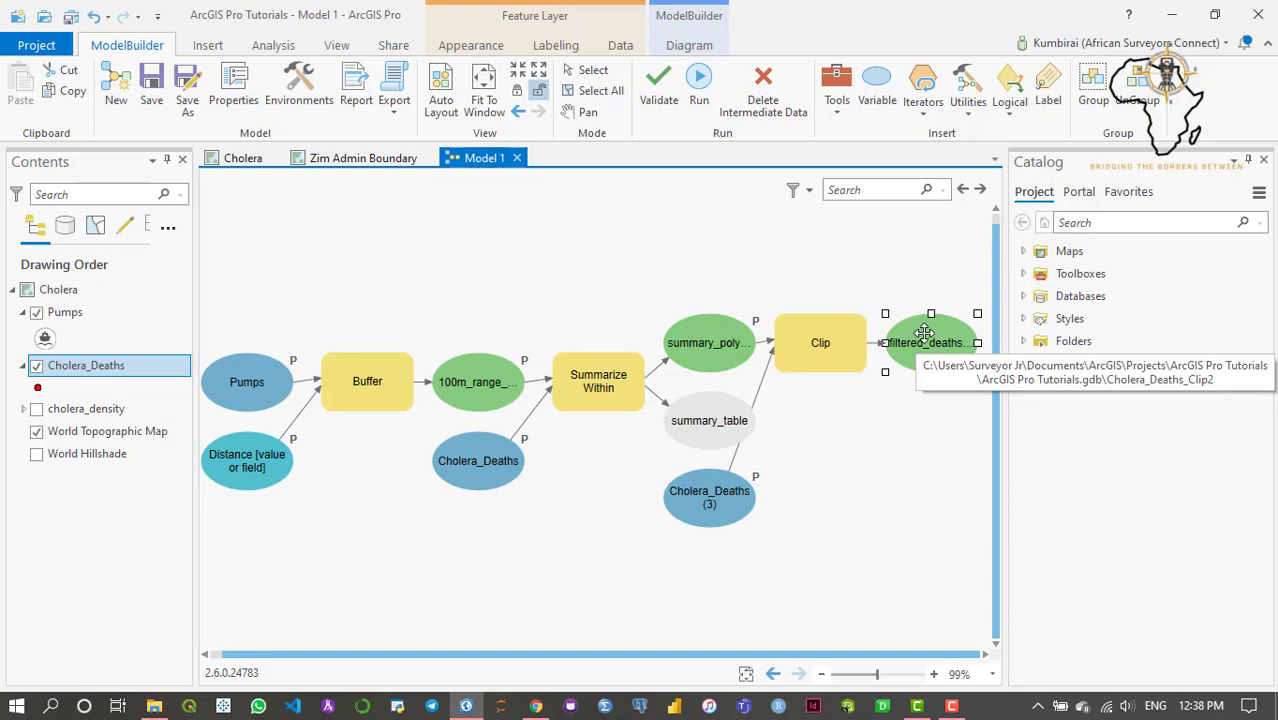
right_click(924, 334)
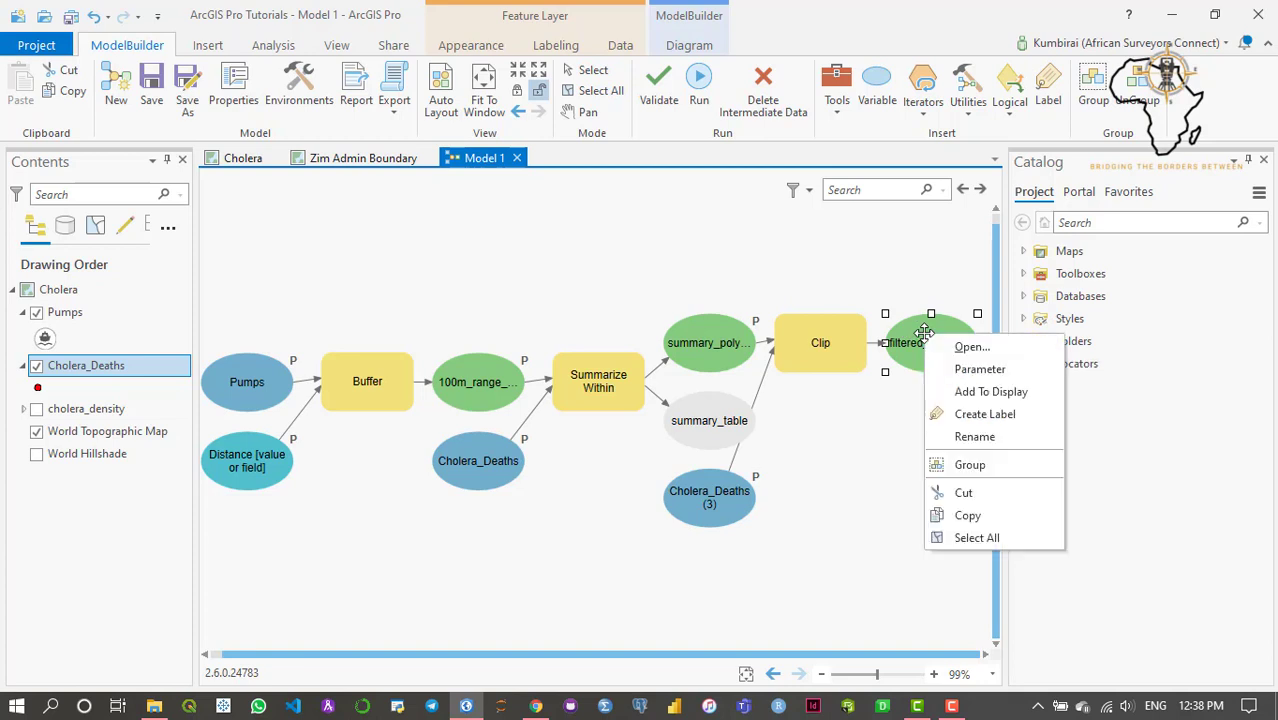
click(978, 393)
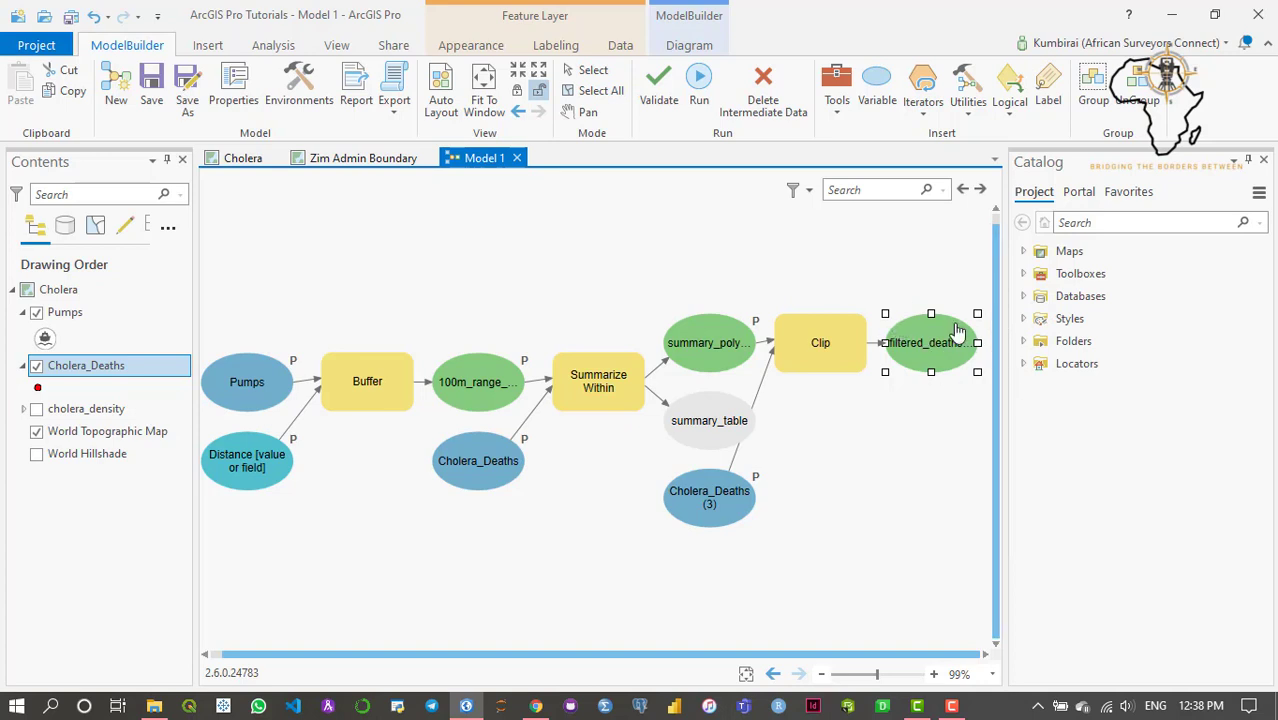
drag(871, 658, 713, 652)
click(903, 495)
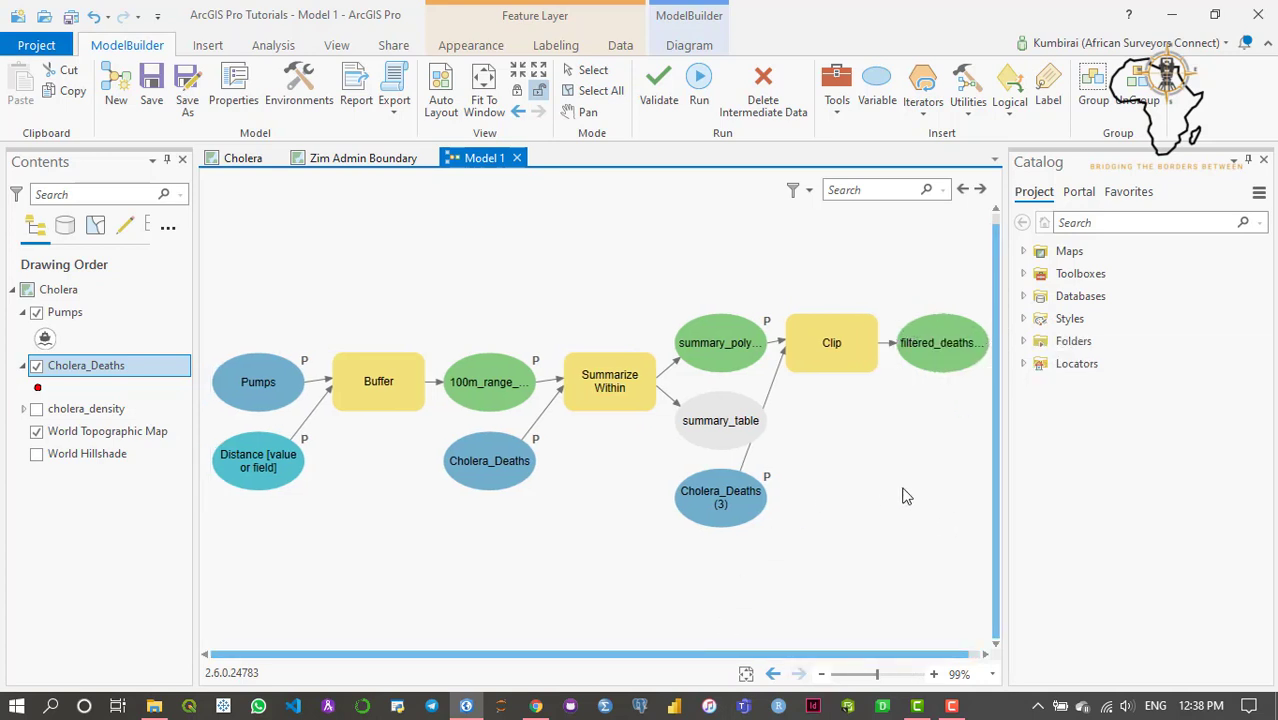
Save the model and validate it
click(153, 101)
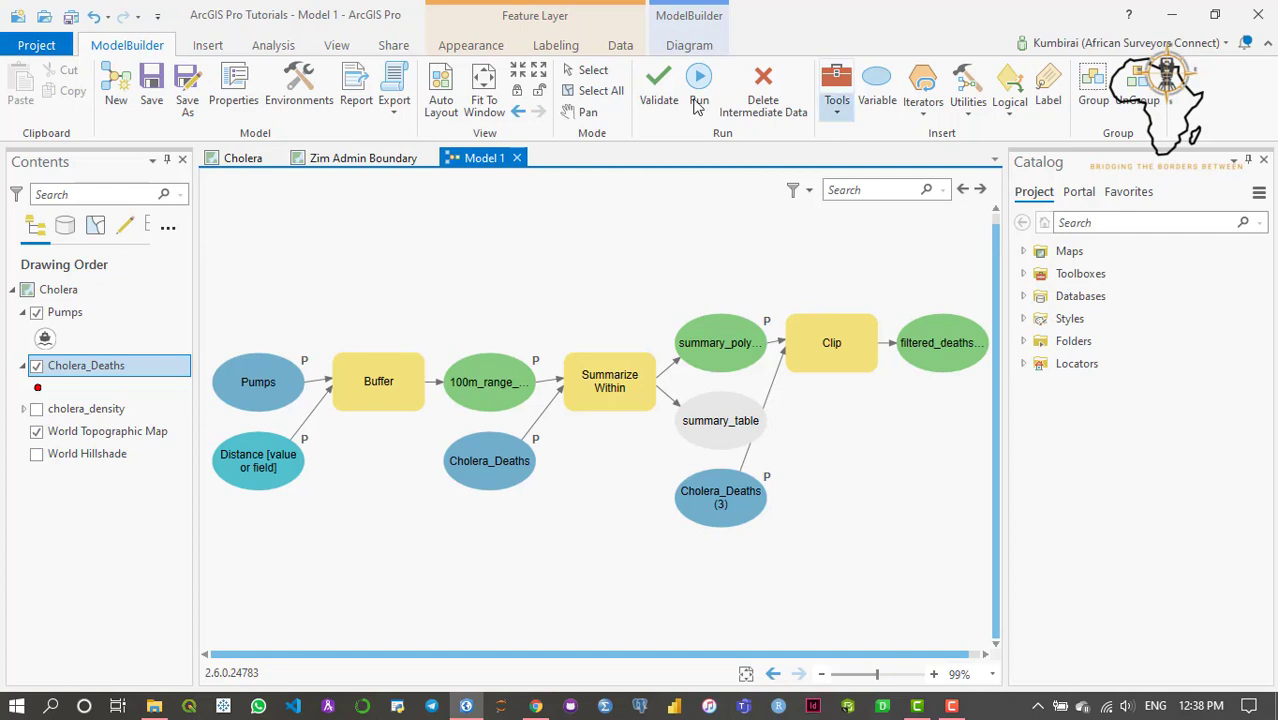
click(659, 88)
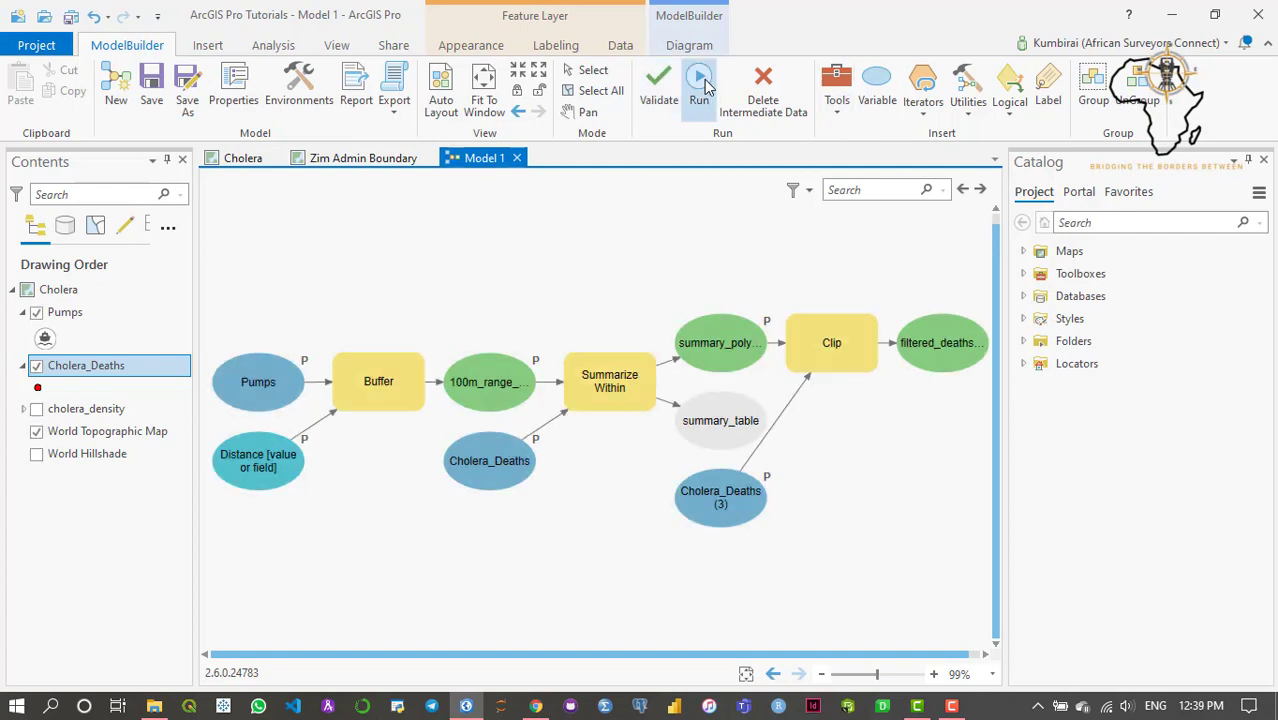
Run the whole model and close its progress window once all three tools have been processed
click(700, 88)
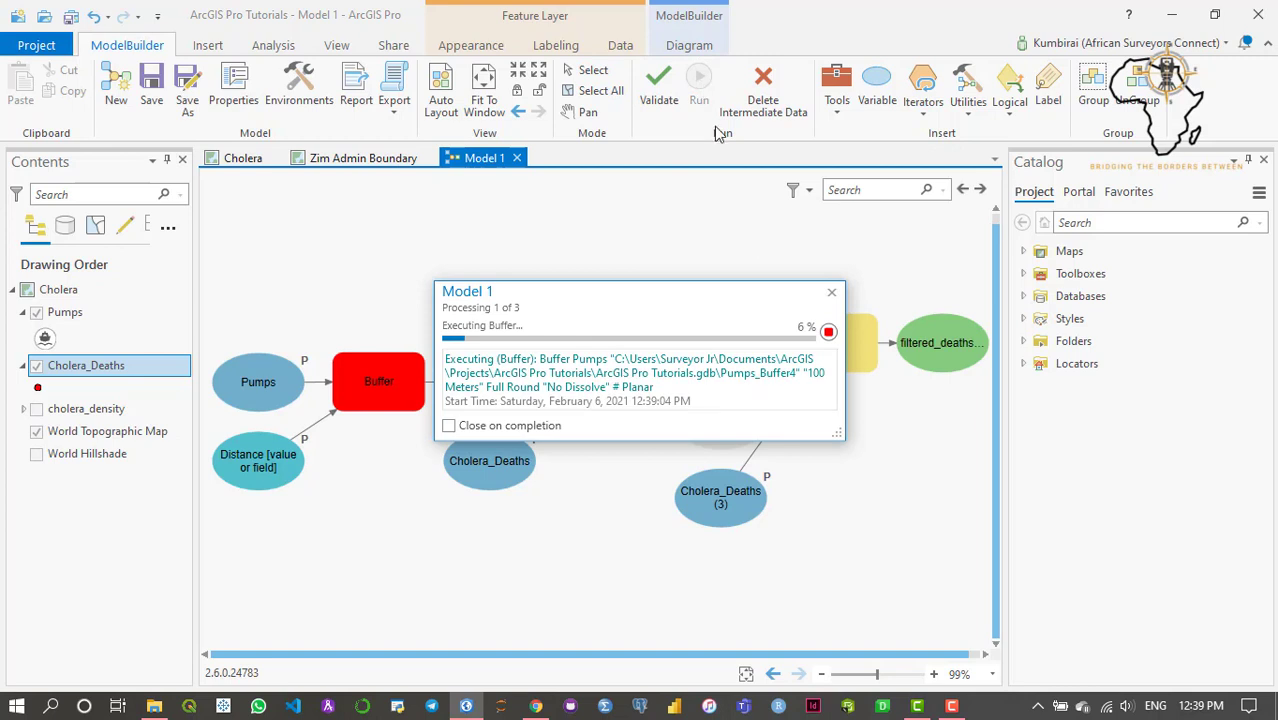
drag(686, 291, 686, 266)
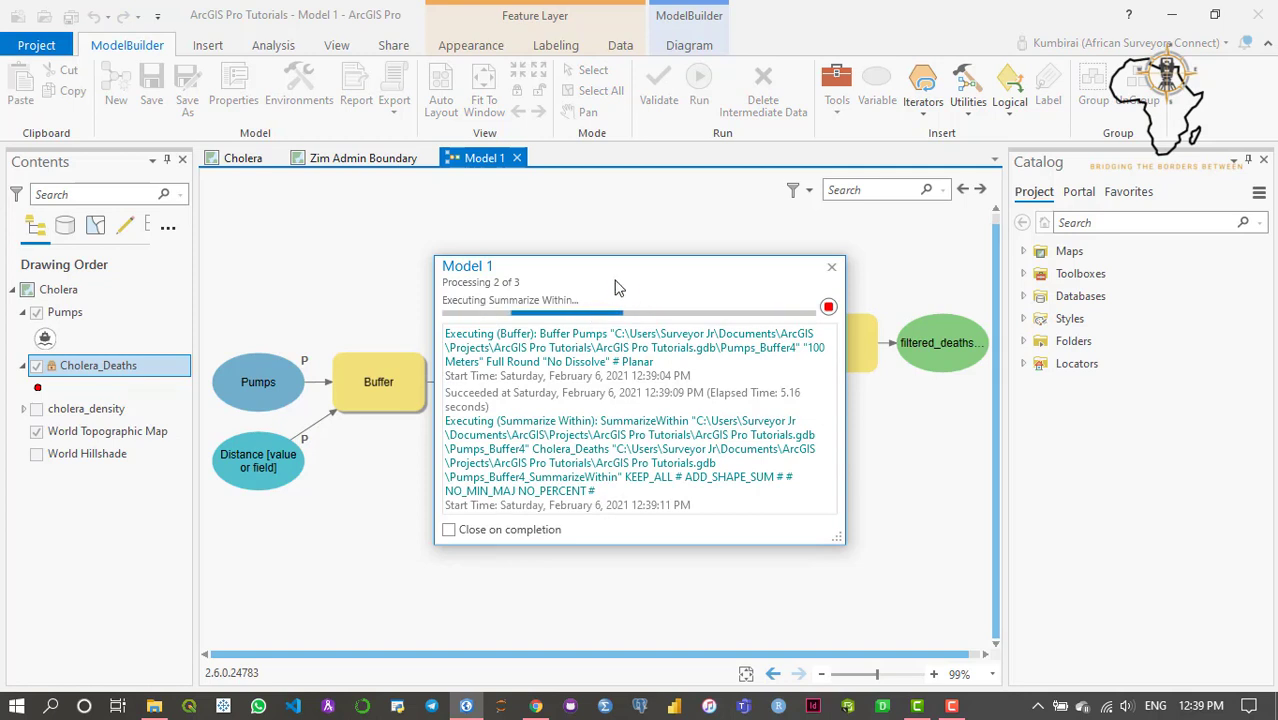
drag(619, 277, 611, 269)
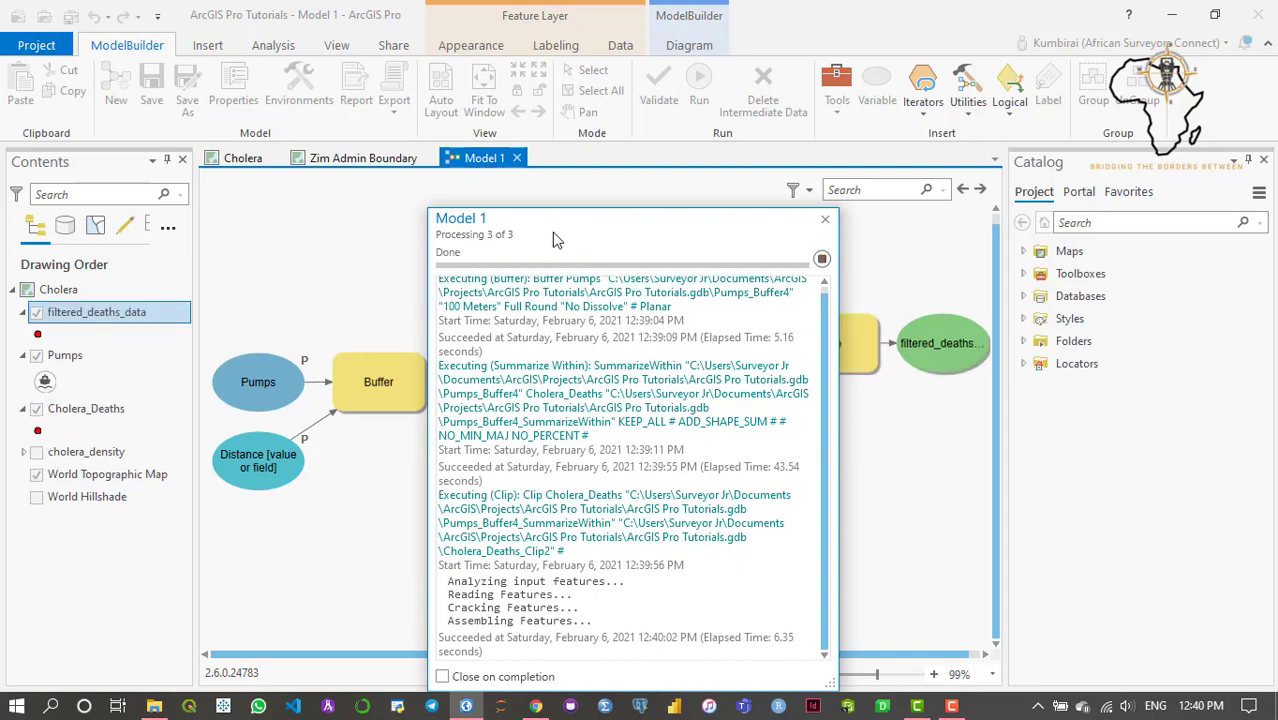
drag(571, 218, 563, 156)
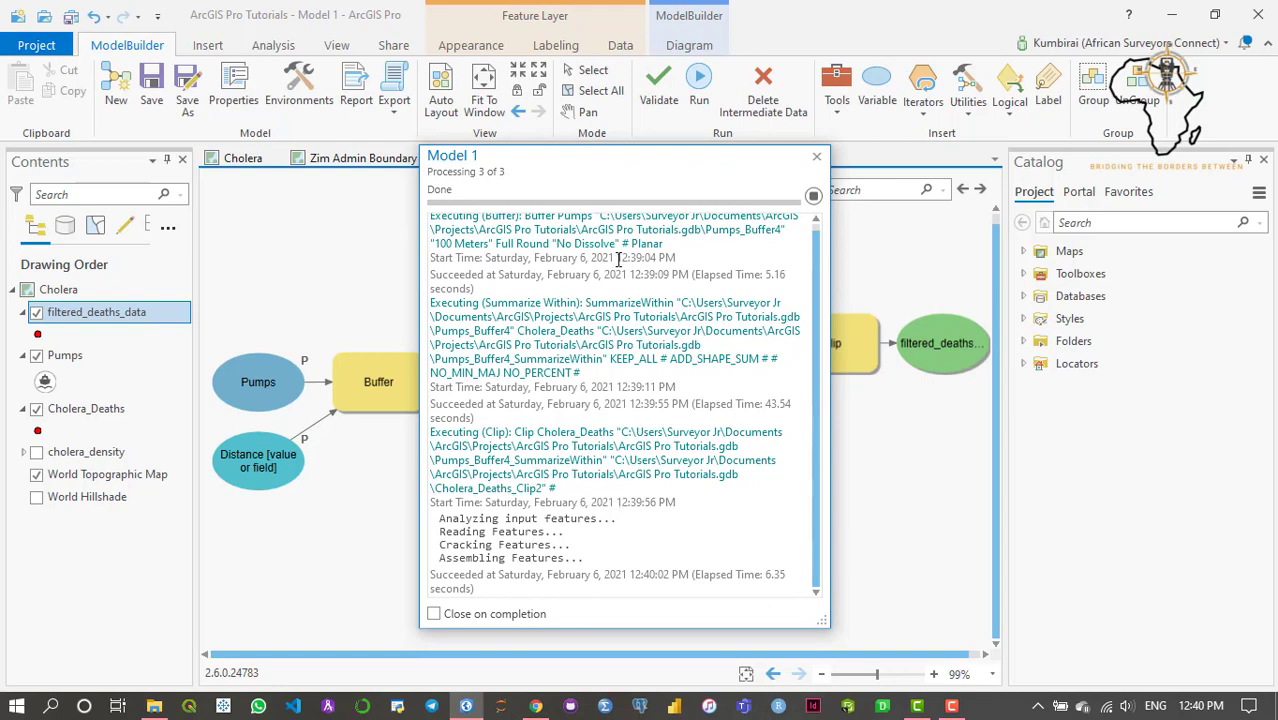
drag(659, 190, 655, 197)
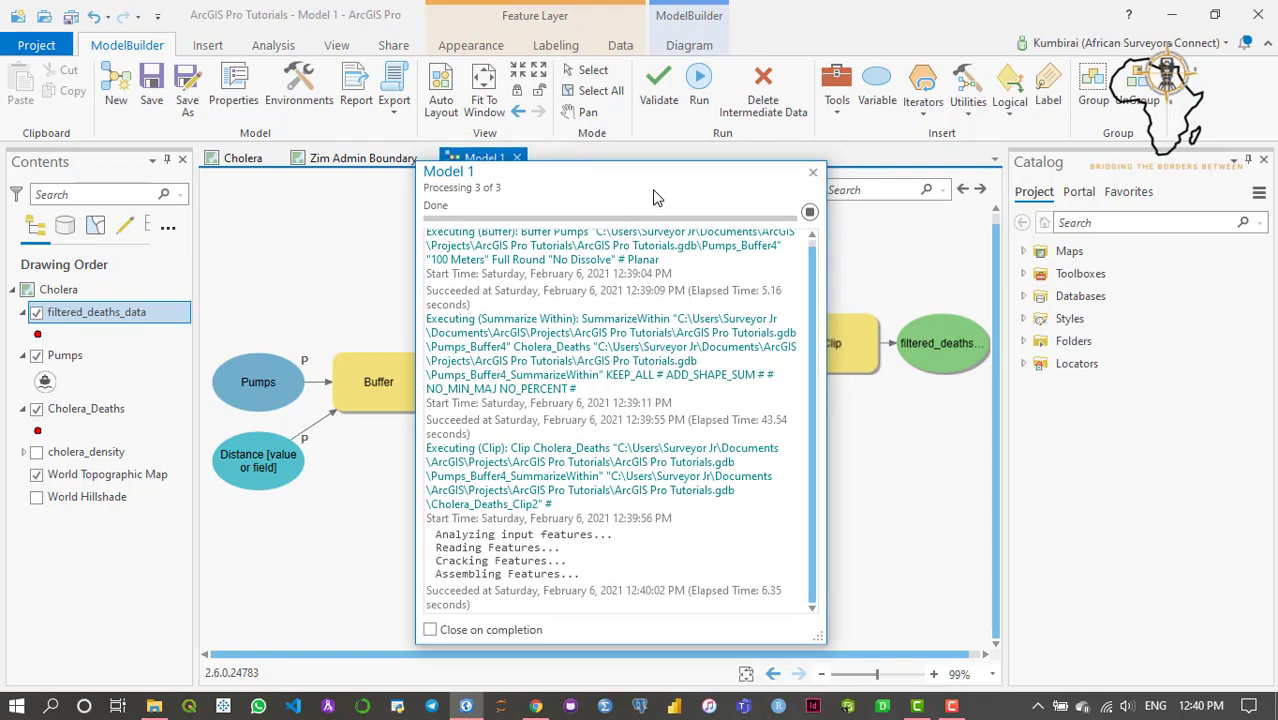
click(812, 174)
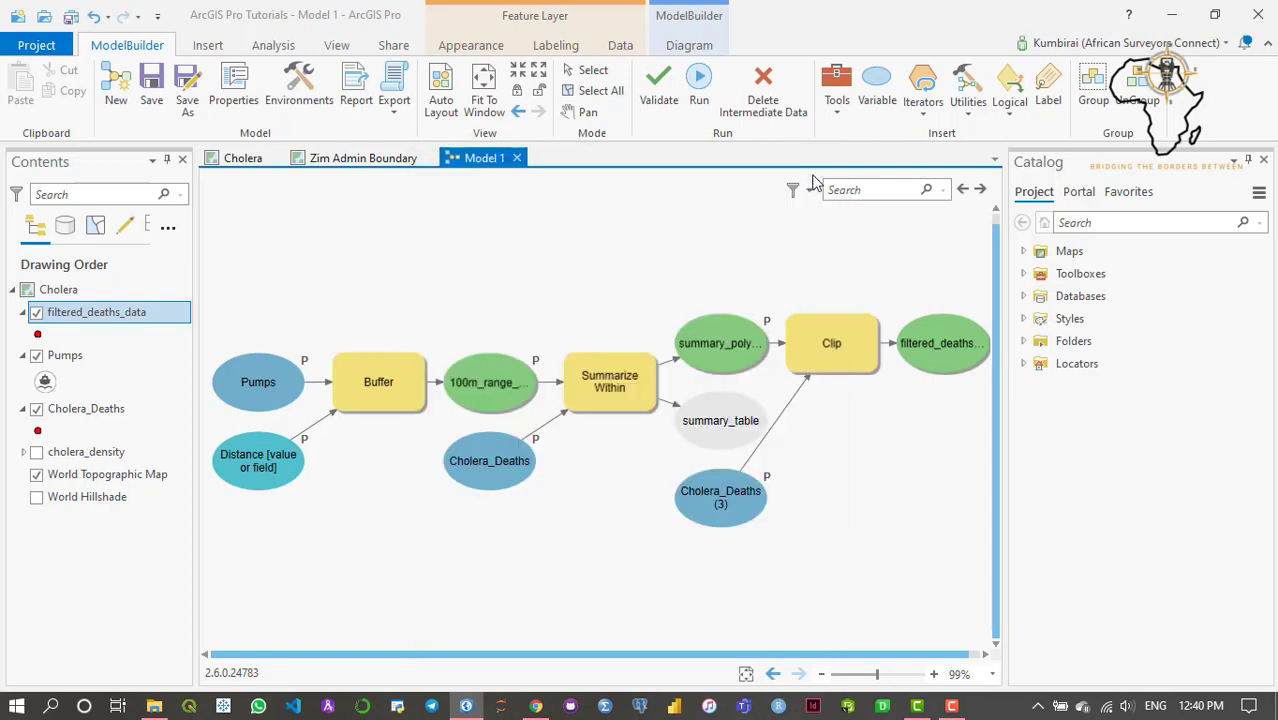
On the Cholera map, hide the Cholera_Deaths layer and switch filtered_deaths_data off and back on
click(253, 160)
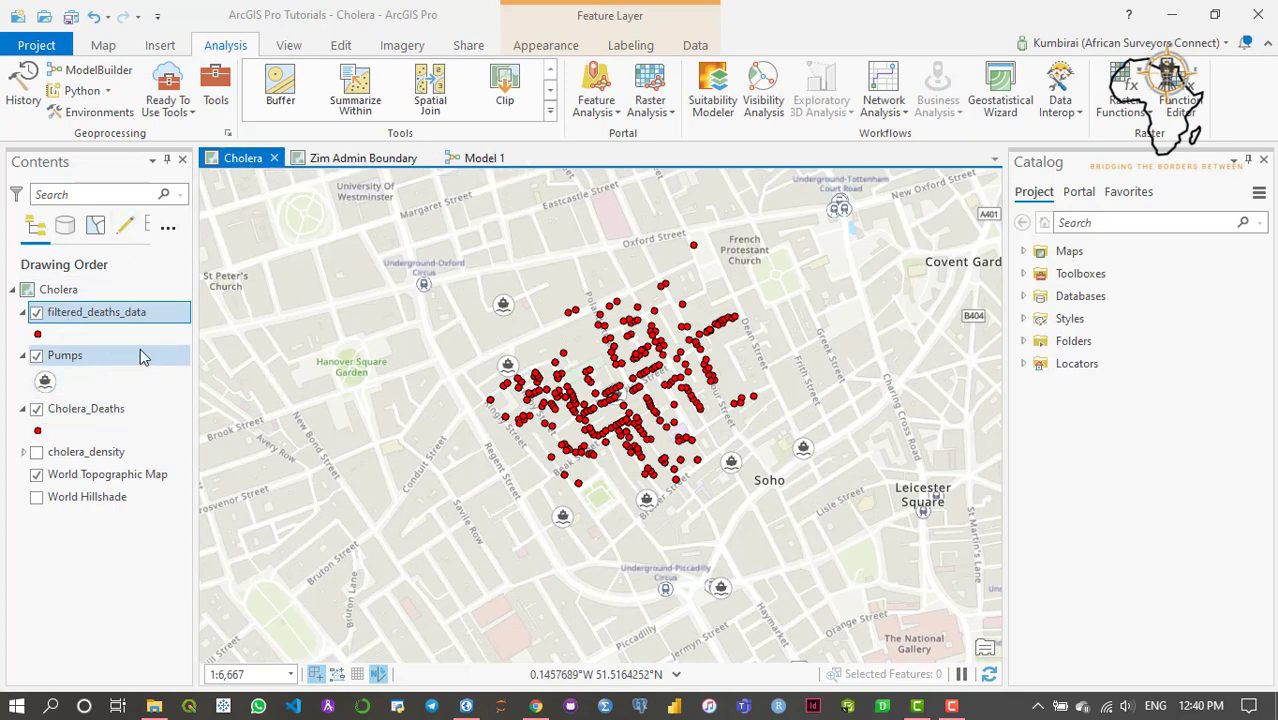
click(36, 408)
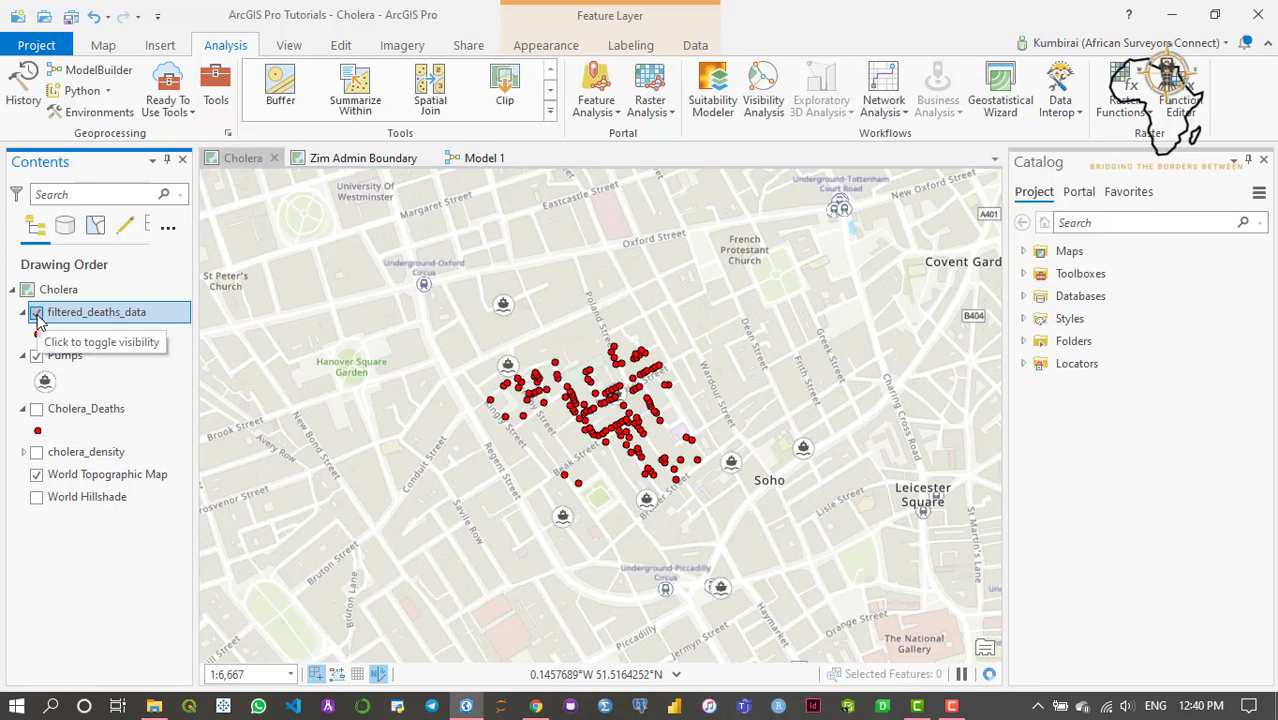
click(36, 312)
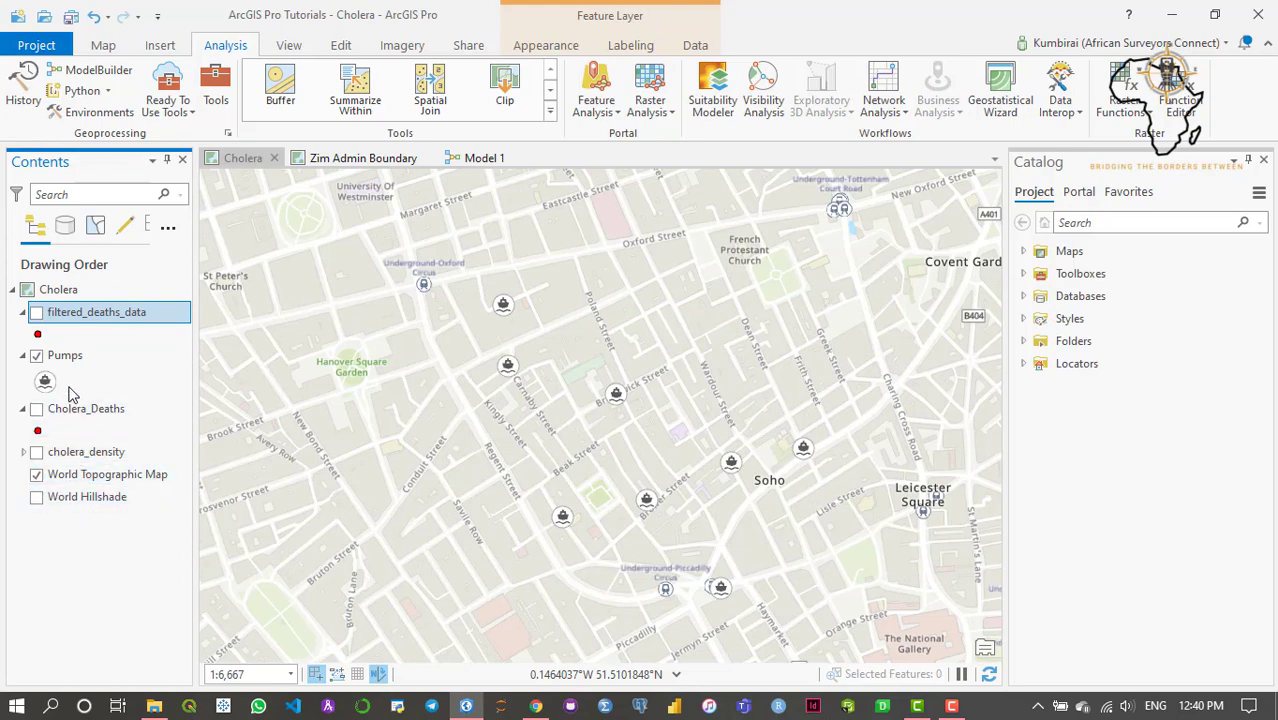
click(36, 314)
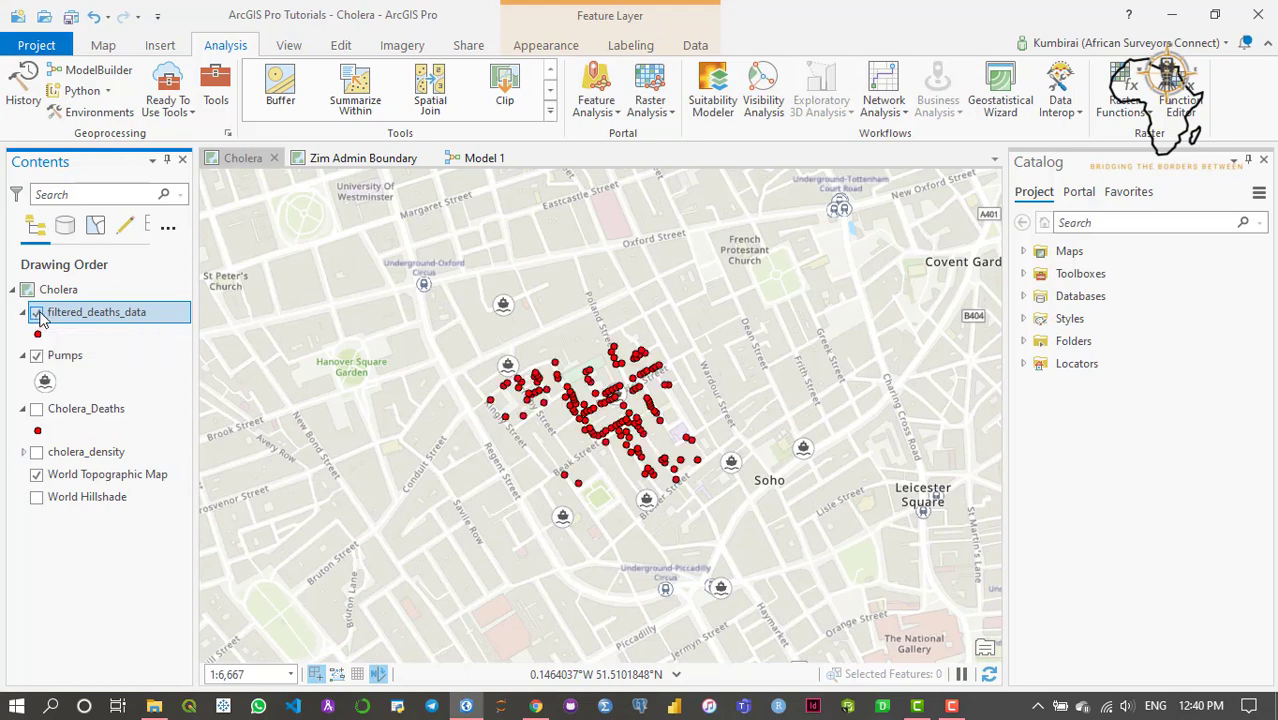
Compare the clipped deaths with the full dataset by repeatedly showing and hiding Cholera_Deaths, leaving it hidden
click(37, 410)
click(37, 410)
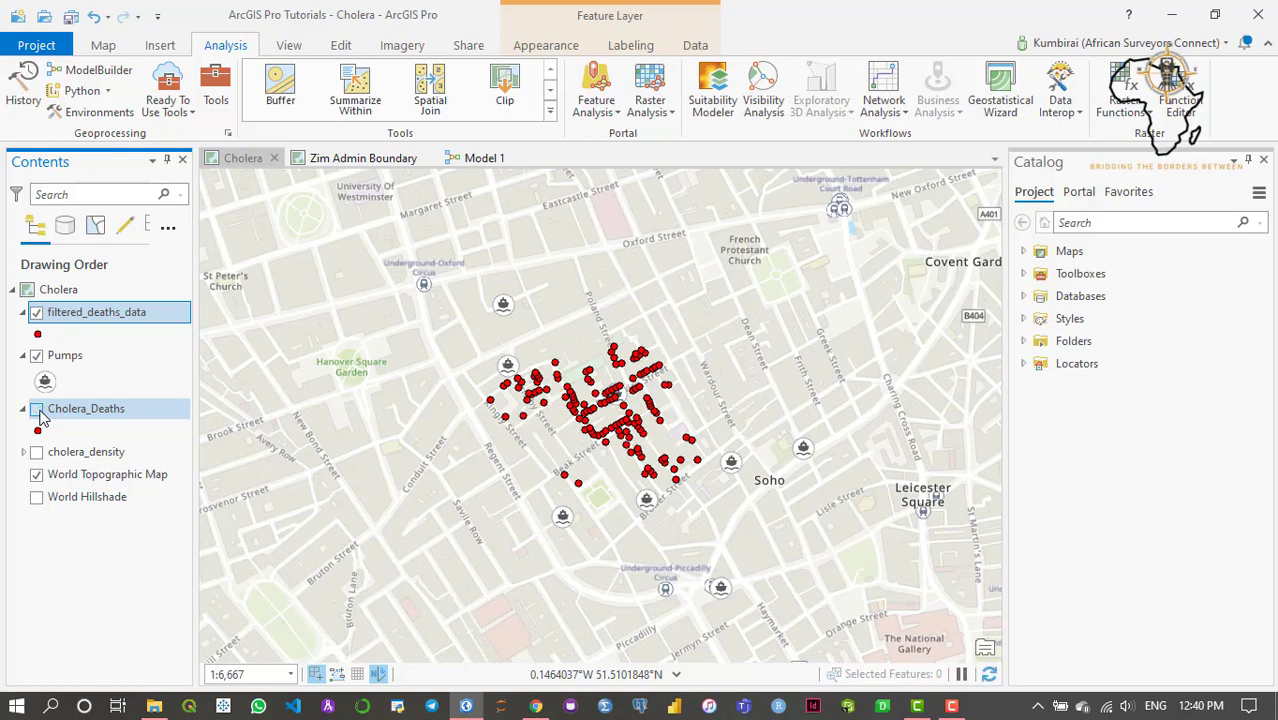
click(38, 411)
click(38, 411)
click(38, 411)
click(38, 411)
click(38, 412)
click(38, 412)
click(38, 412)
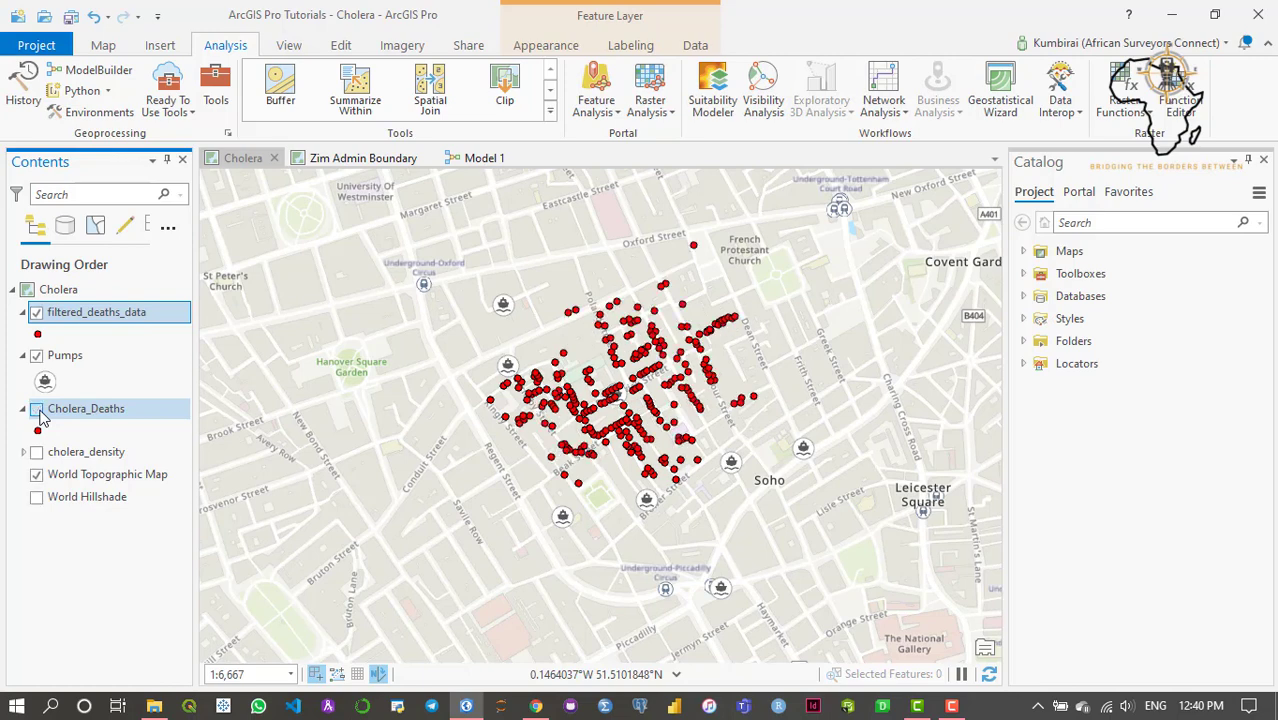
click(38, 411)
click(38, 411)
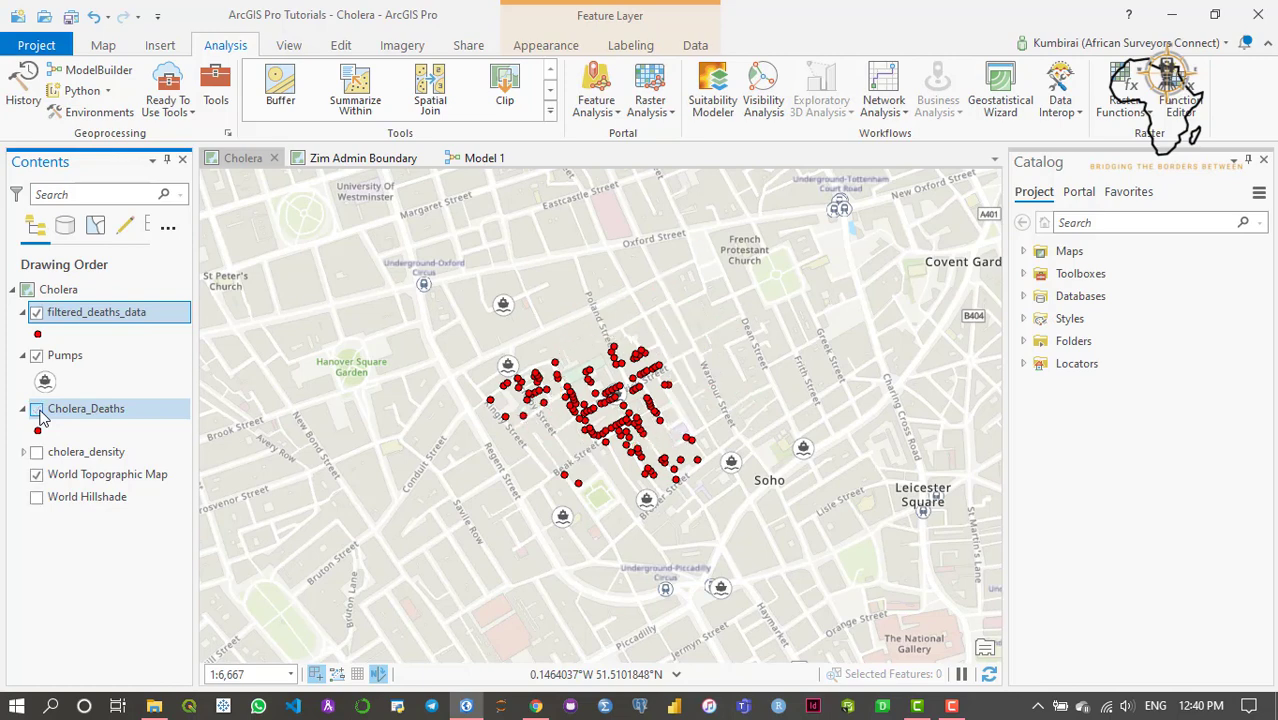
click(38, 411)
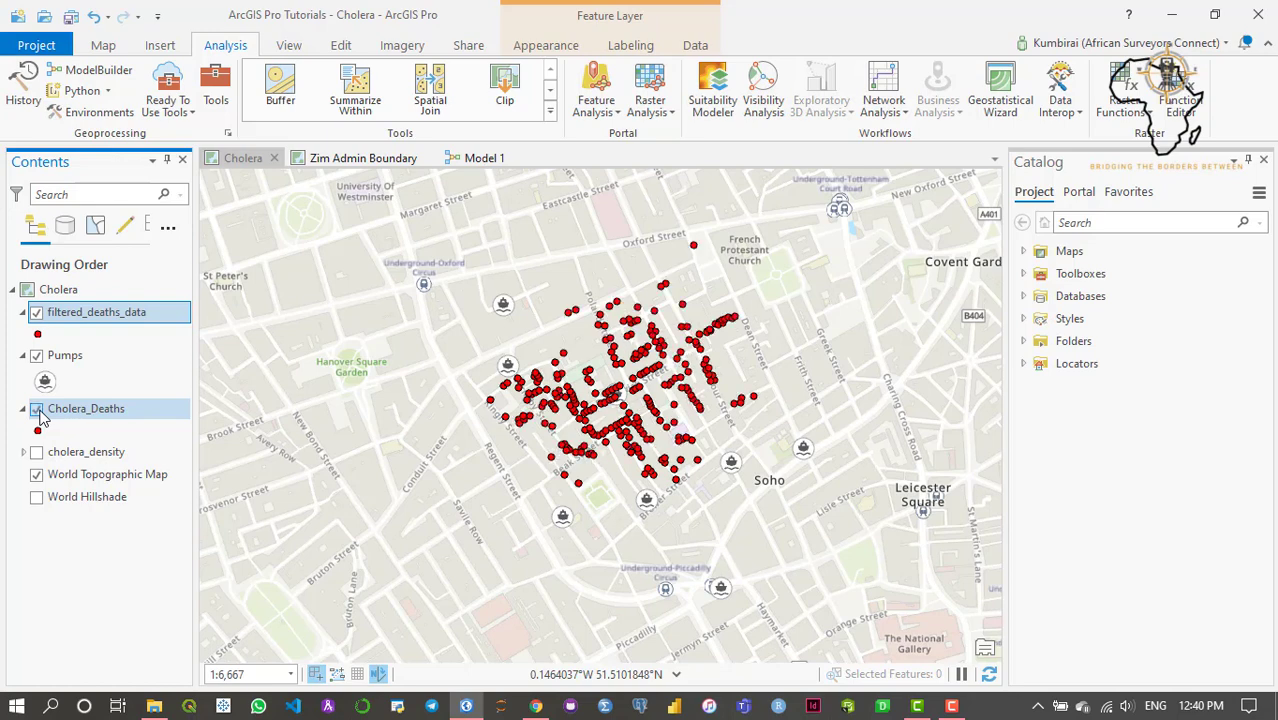
click(38, 411)
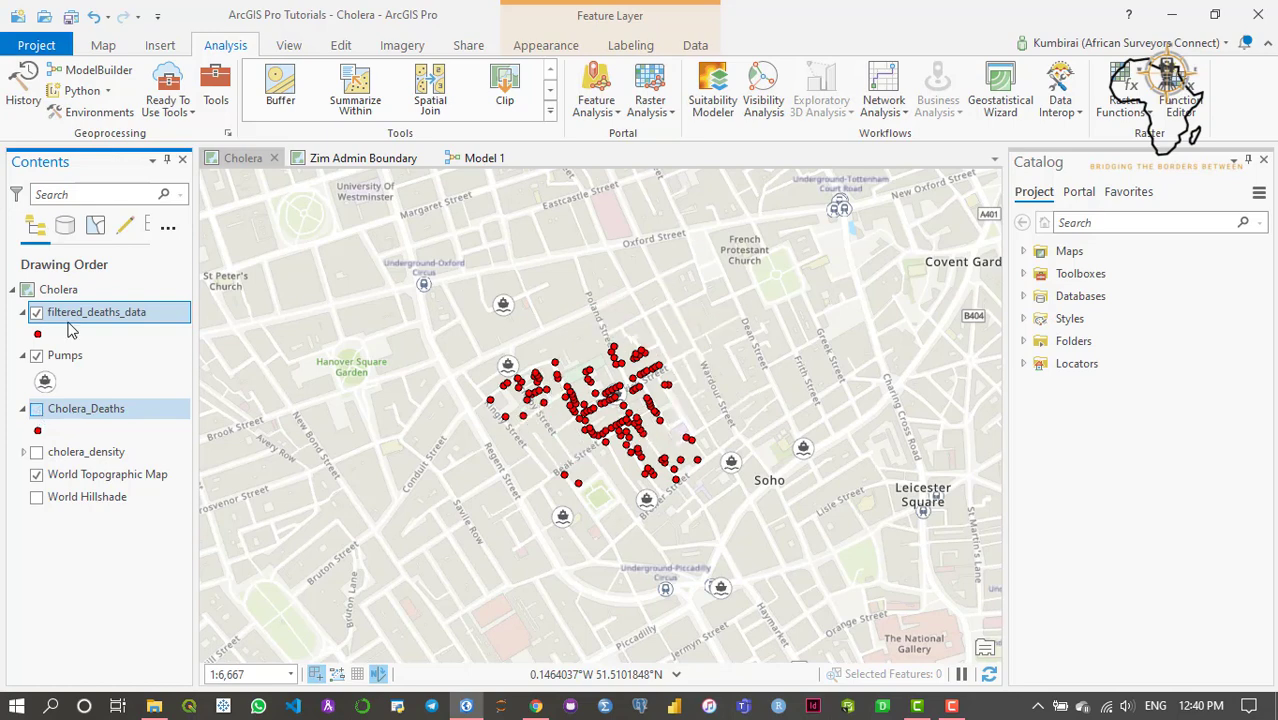
click(38, 414)
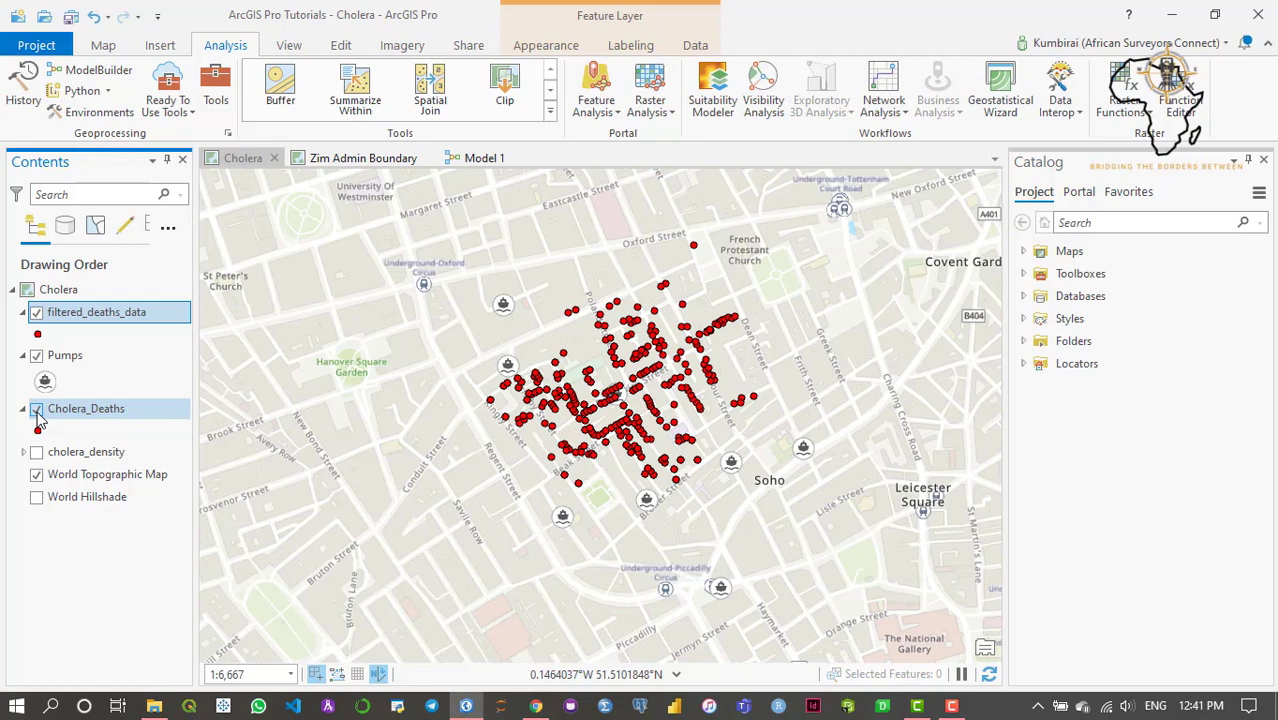
click(38, 411)
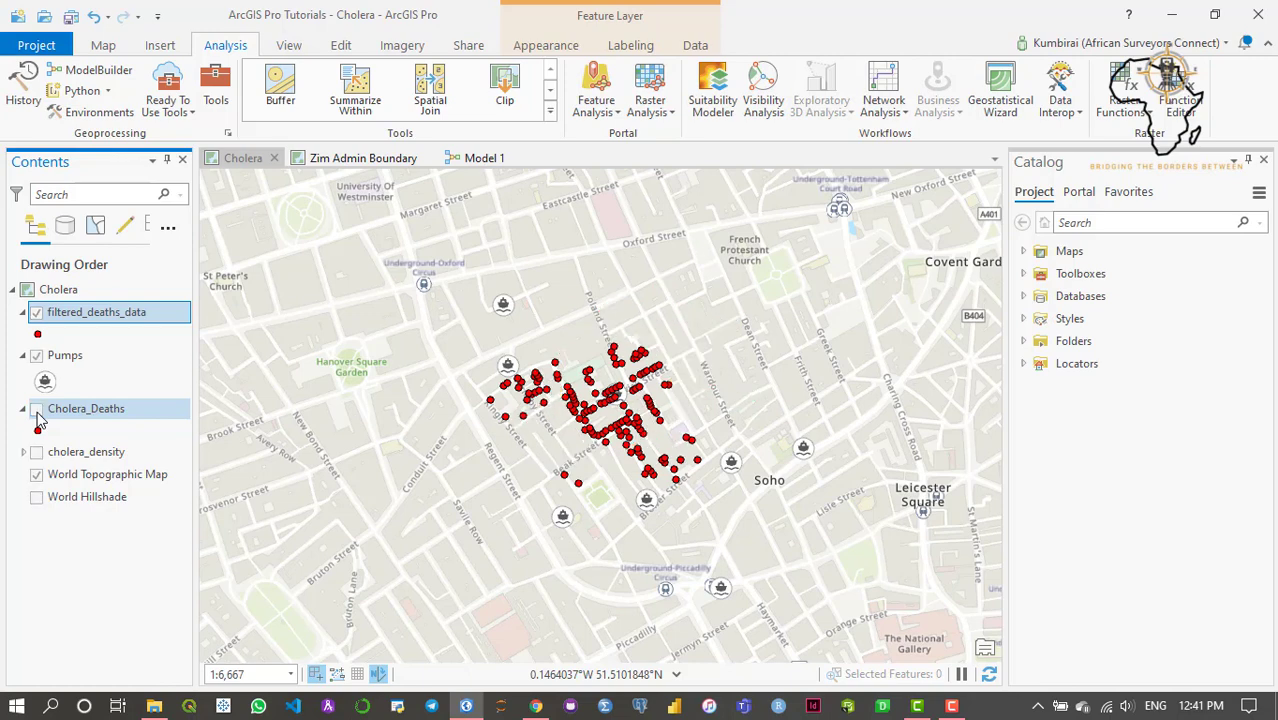
click(38, 412)
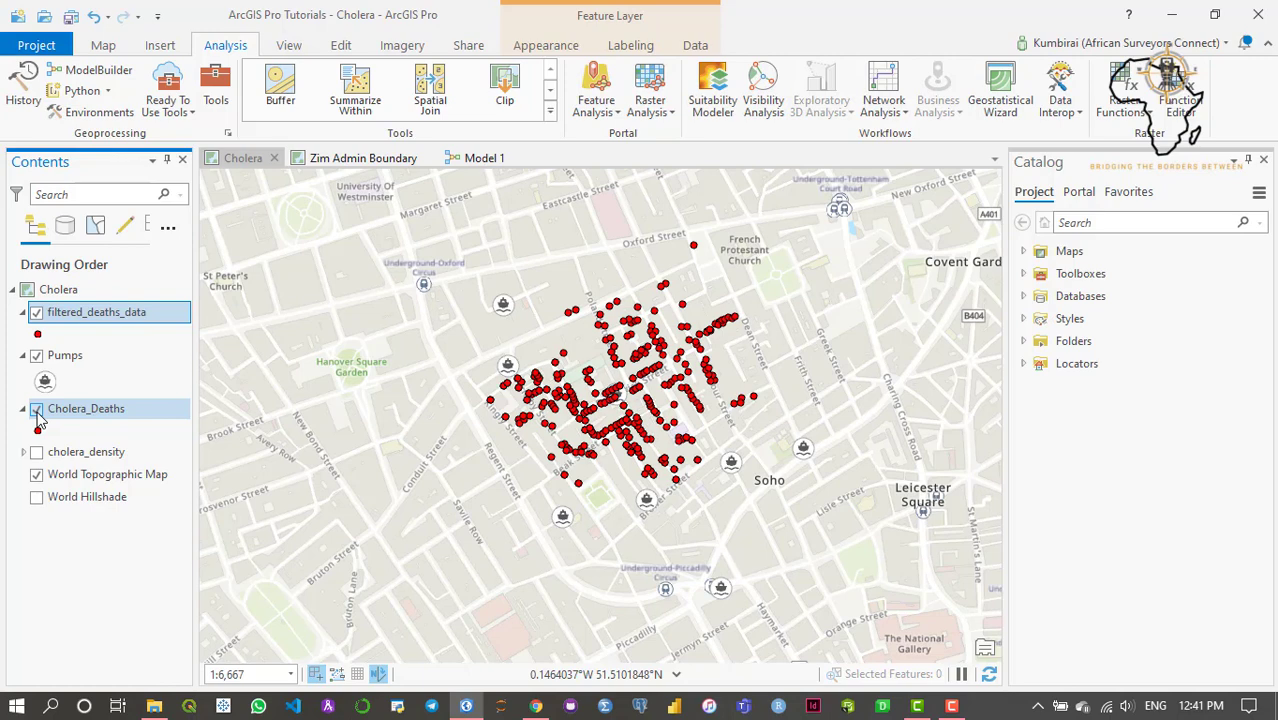
click(38, 411)
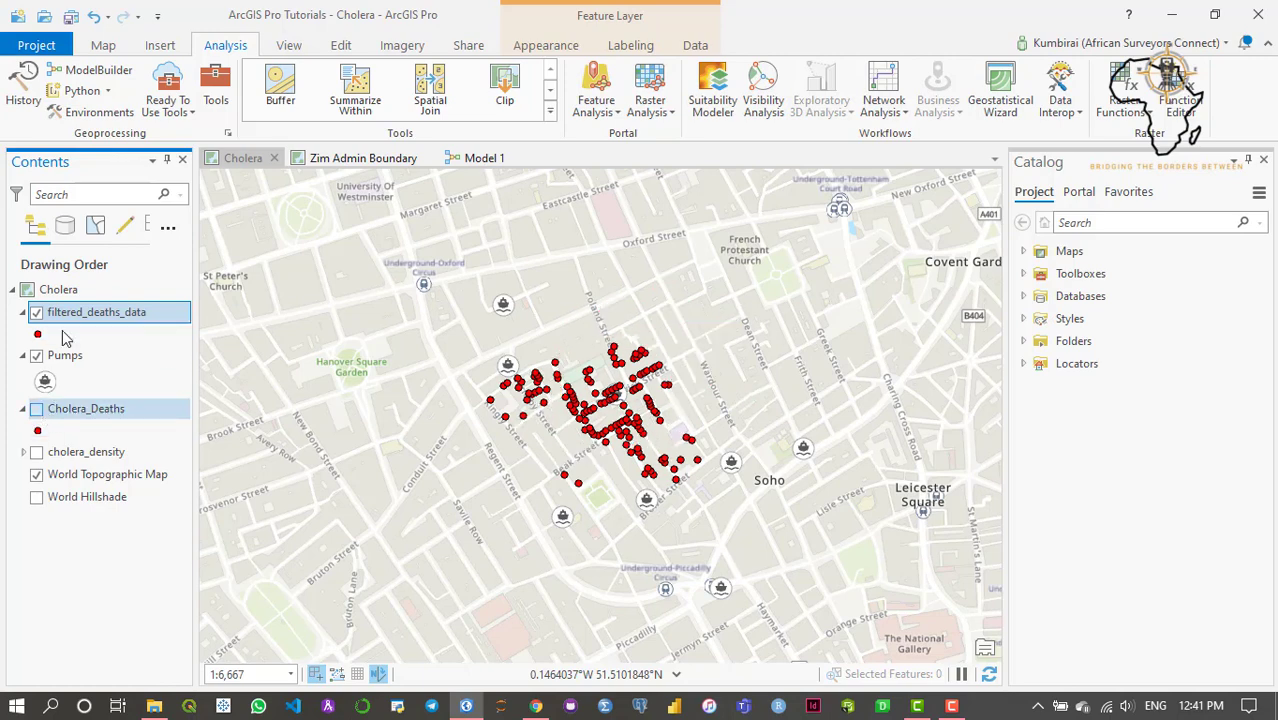
Return to Model 1 and set the summary_table output of Summarize Within to be added to the display
click(468, 166)
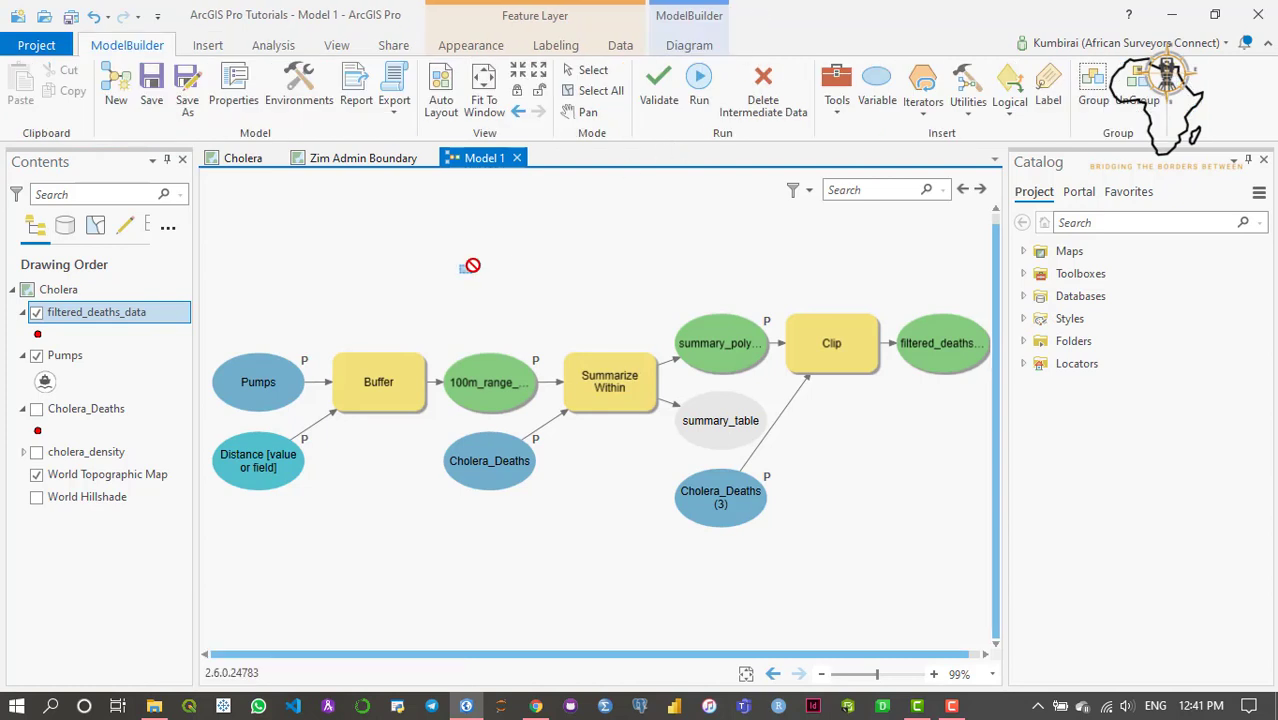
scroll(995, 245, up, 1)
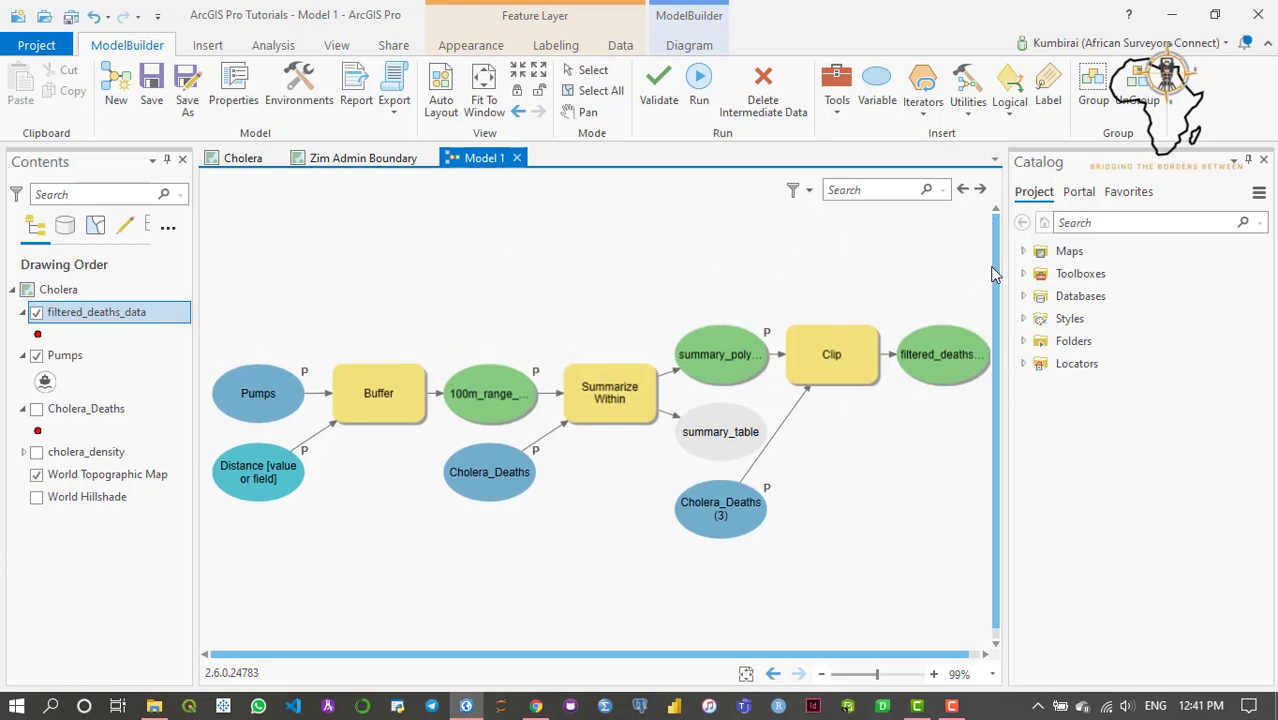
scroll(1003, 300, down, 1)
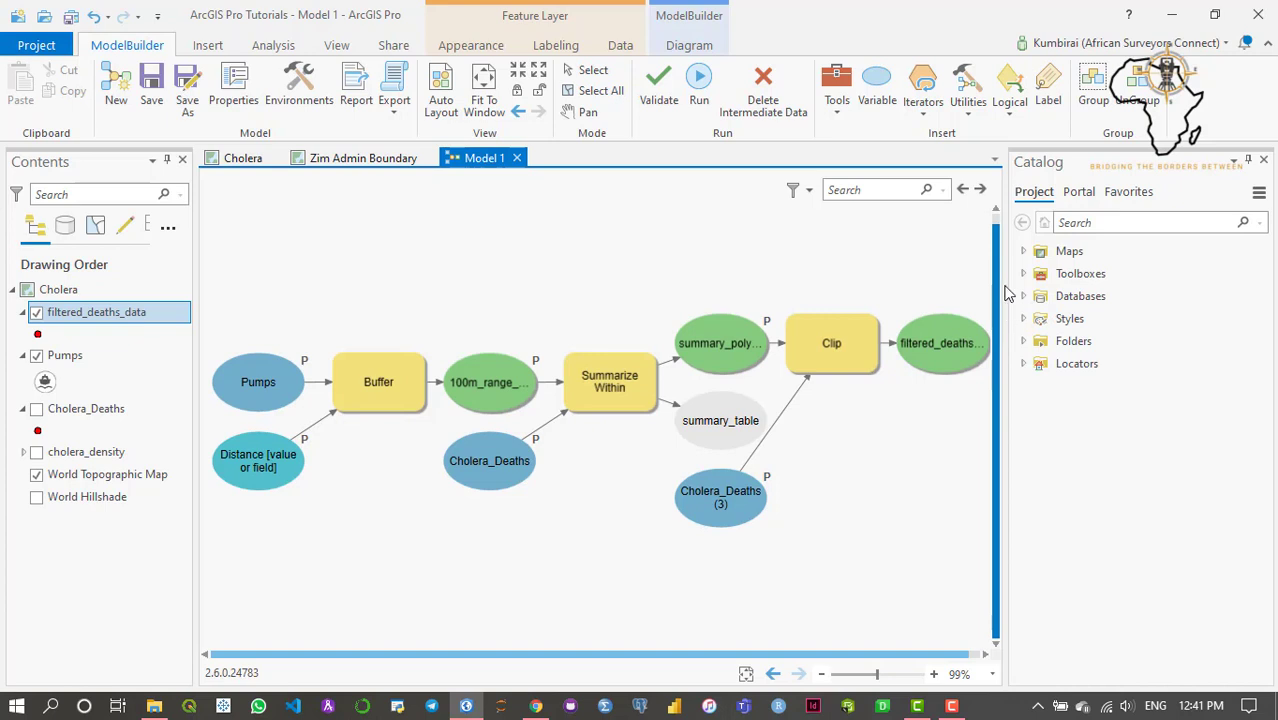
scroll(1003, 270, up, 1)
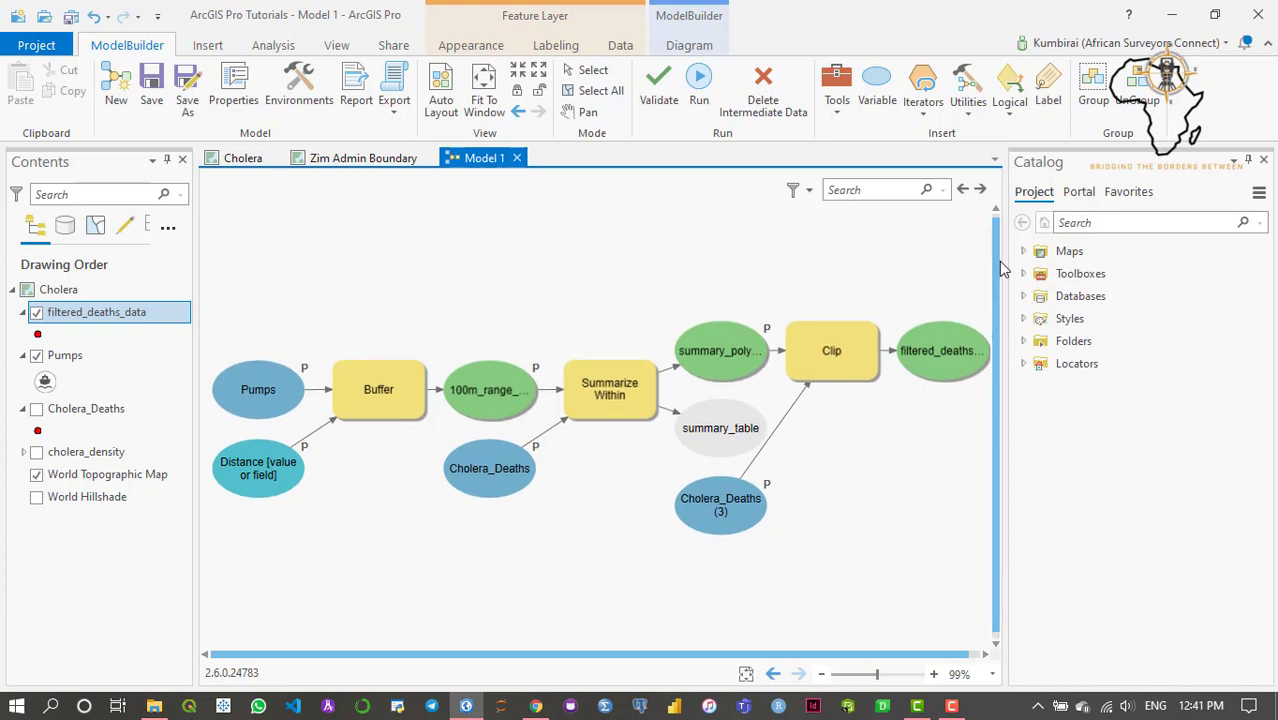
click(705, 417)
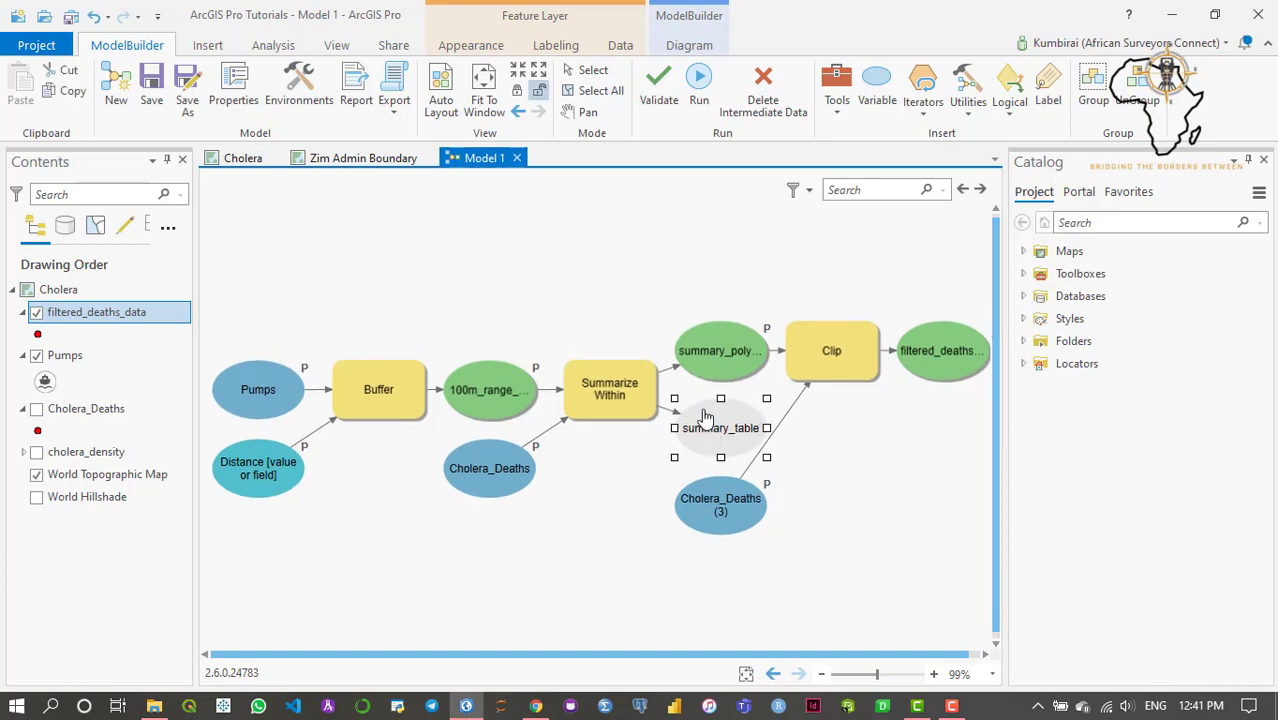
right_click(704, 412)
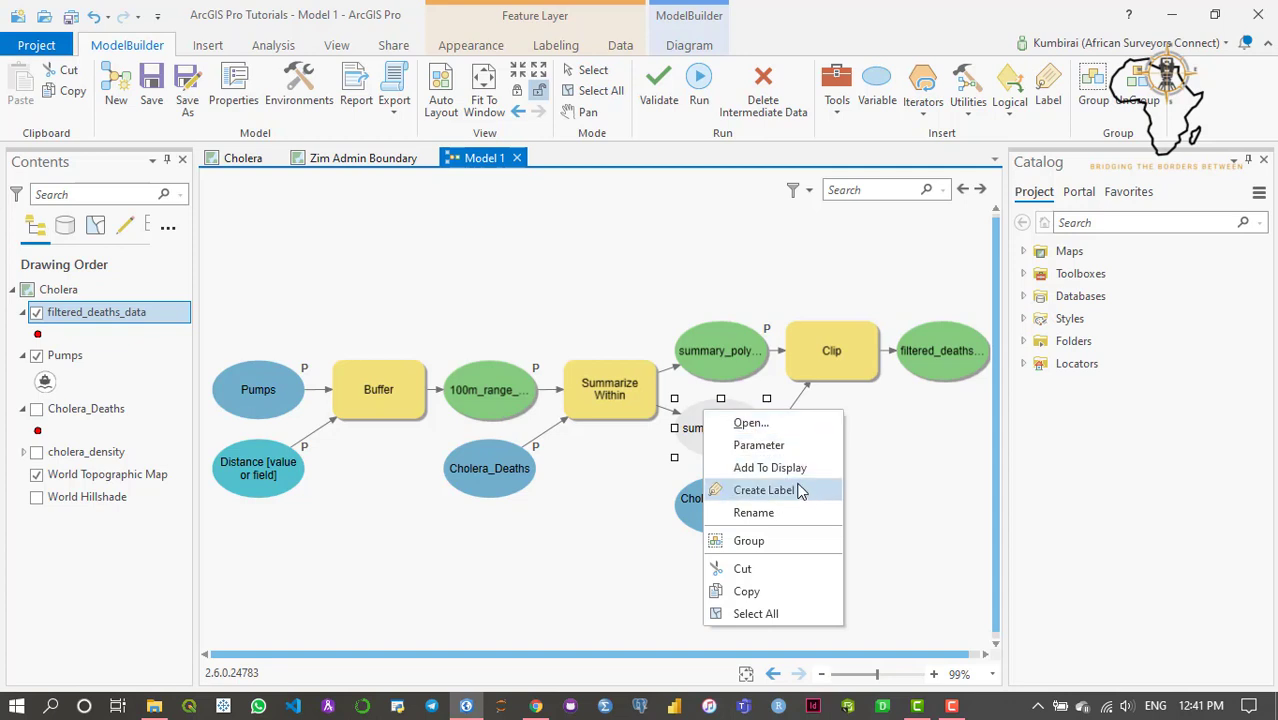
click(758, 470)
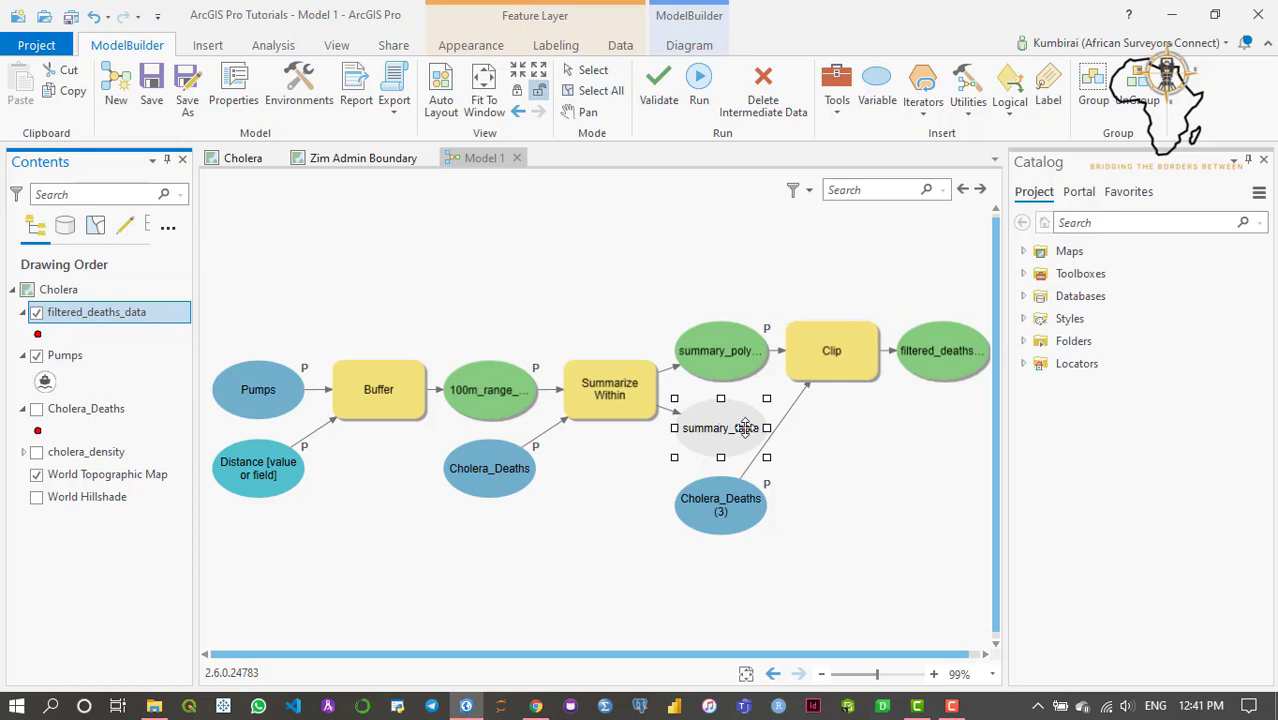
mouse_move(996, 302)
mouse_down()
mouse_move(997, 277)
mouse_move(1001, 312)
mouse_up()
drag(997, 262, 990, 254)
click(396, 112)
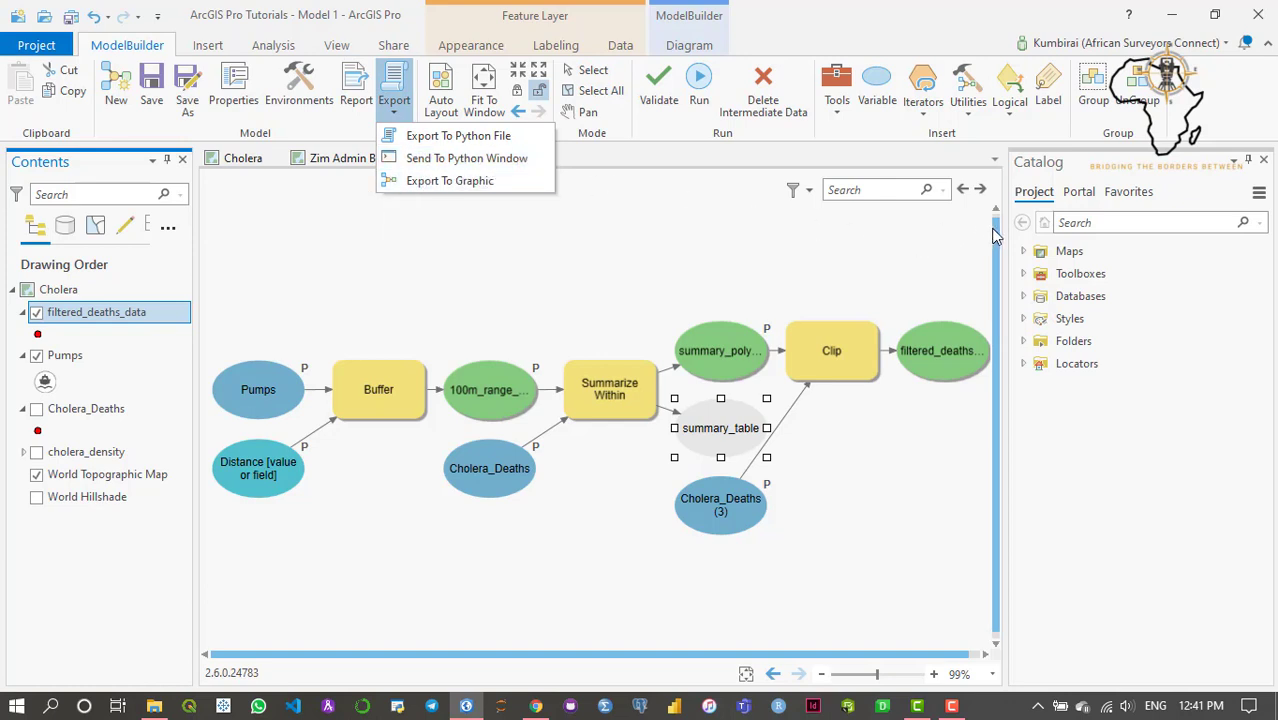
drag(995, 235, 1003, 227)
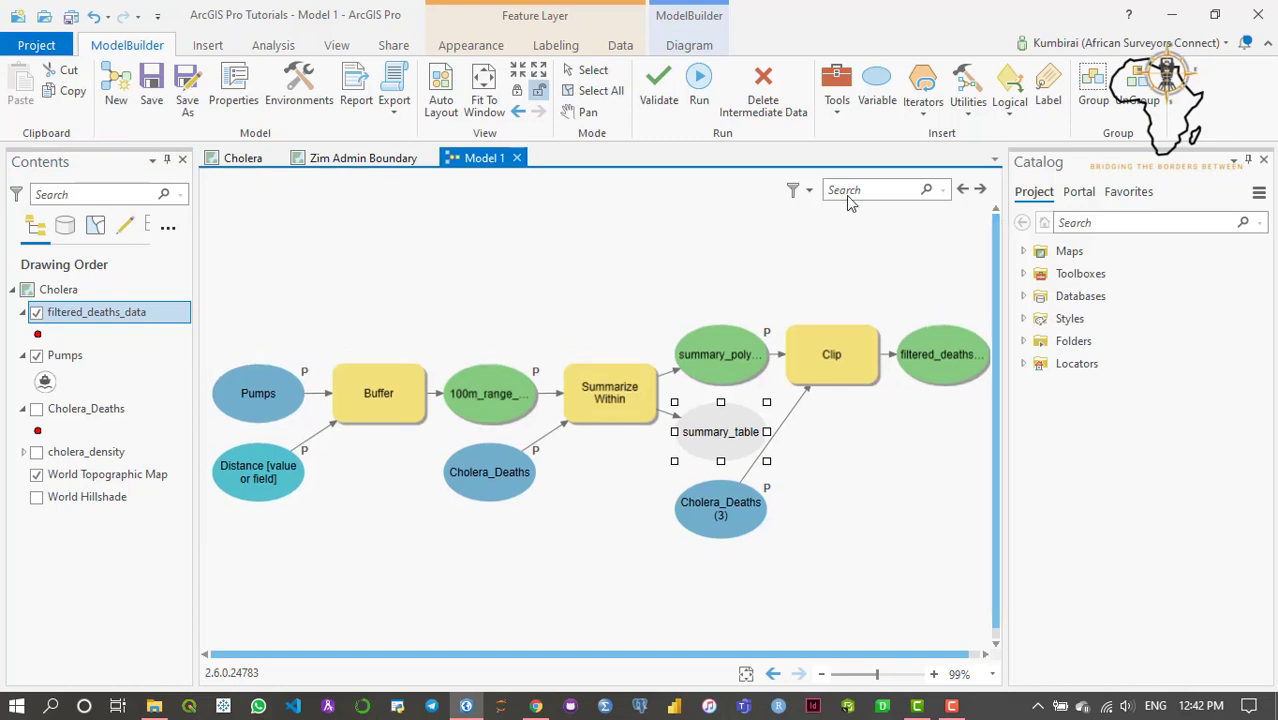
Export the model diagram as a graphic, choosing Adobe (.pdf) as the file type
click(394, 105)
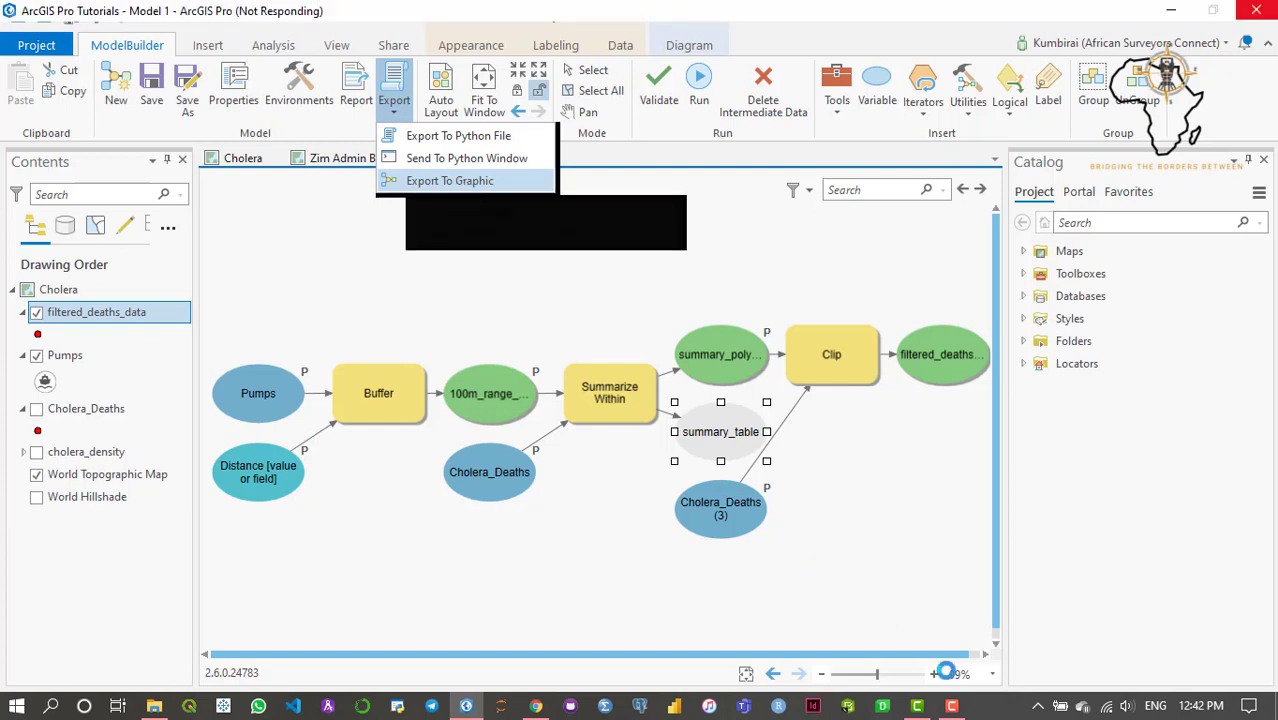
key(alt+Tab)
key(alt+Tab)
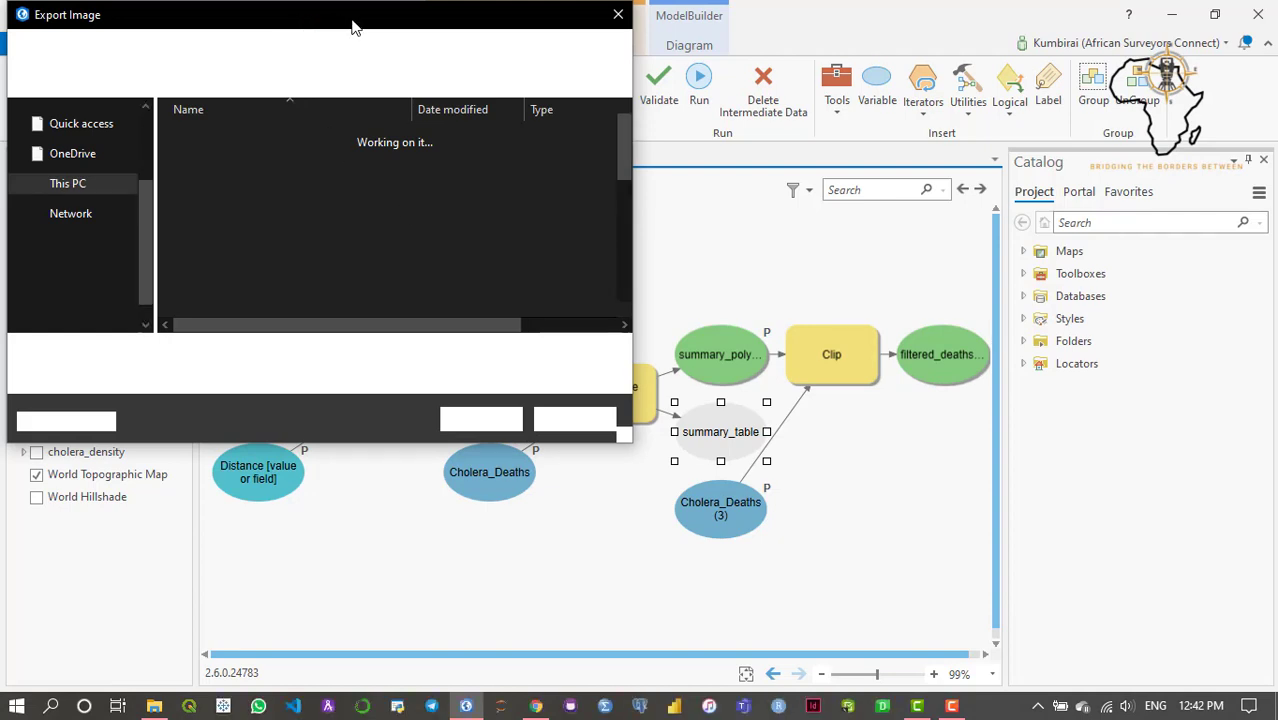
drag(365, 41, 447, 106)
click(715, 451)
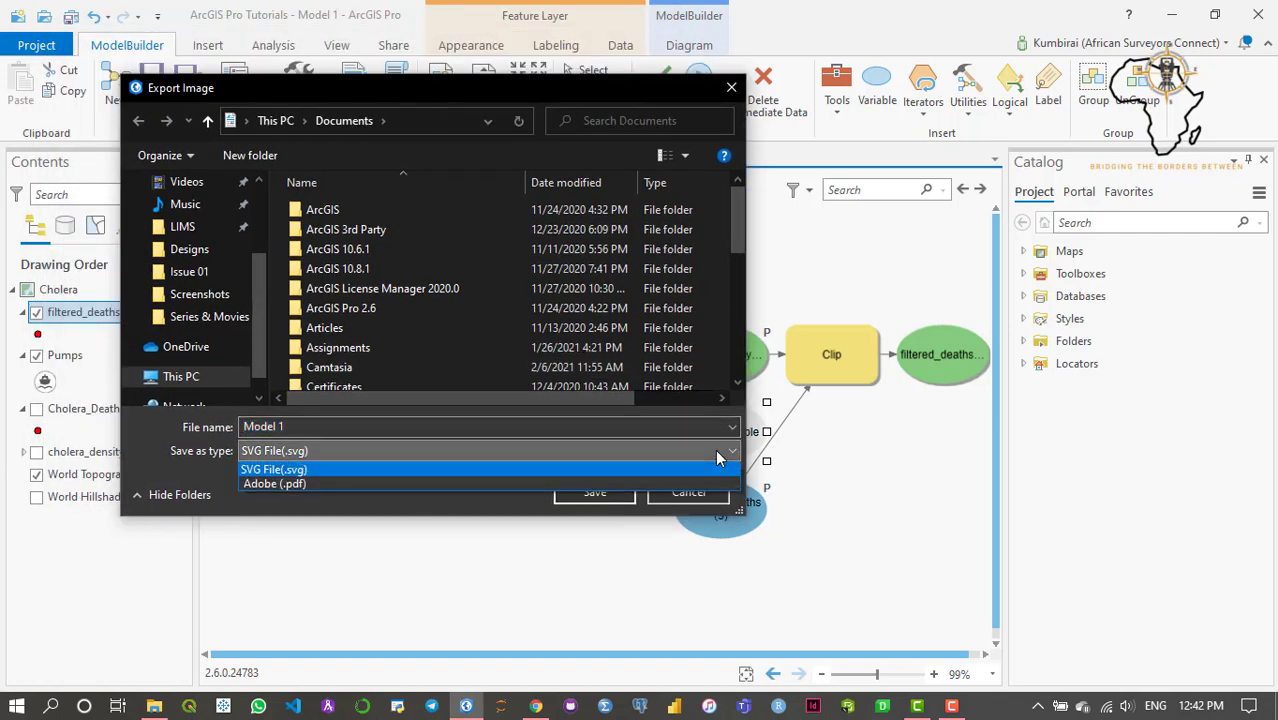
click(374, 484)
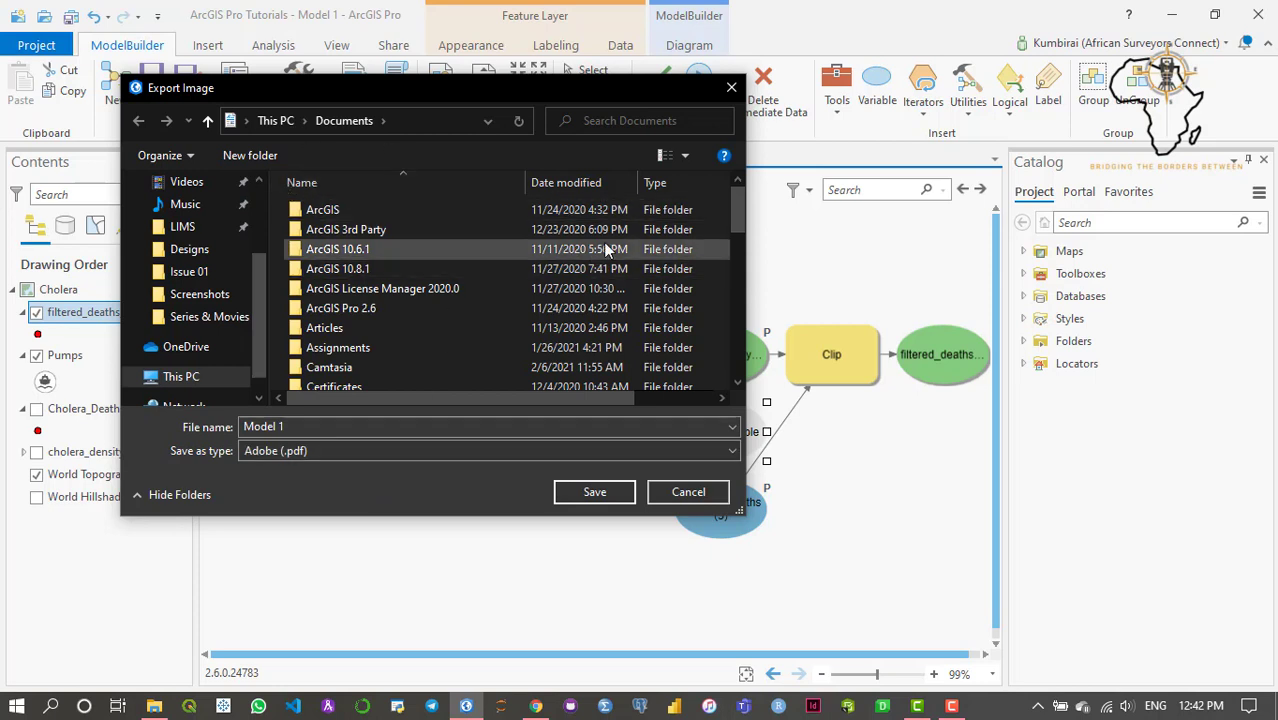
Name the exported graphic creating_a_basic_model and save it in the Documents folder
scroll(735, 210, down, 2)
scroll(737, 216, up, 2)
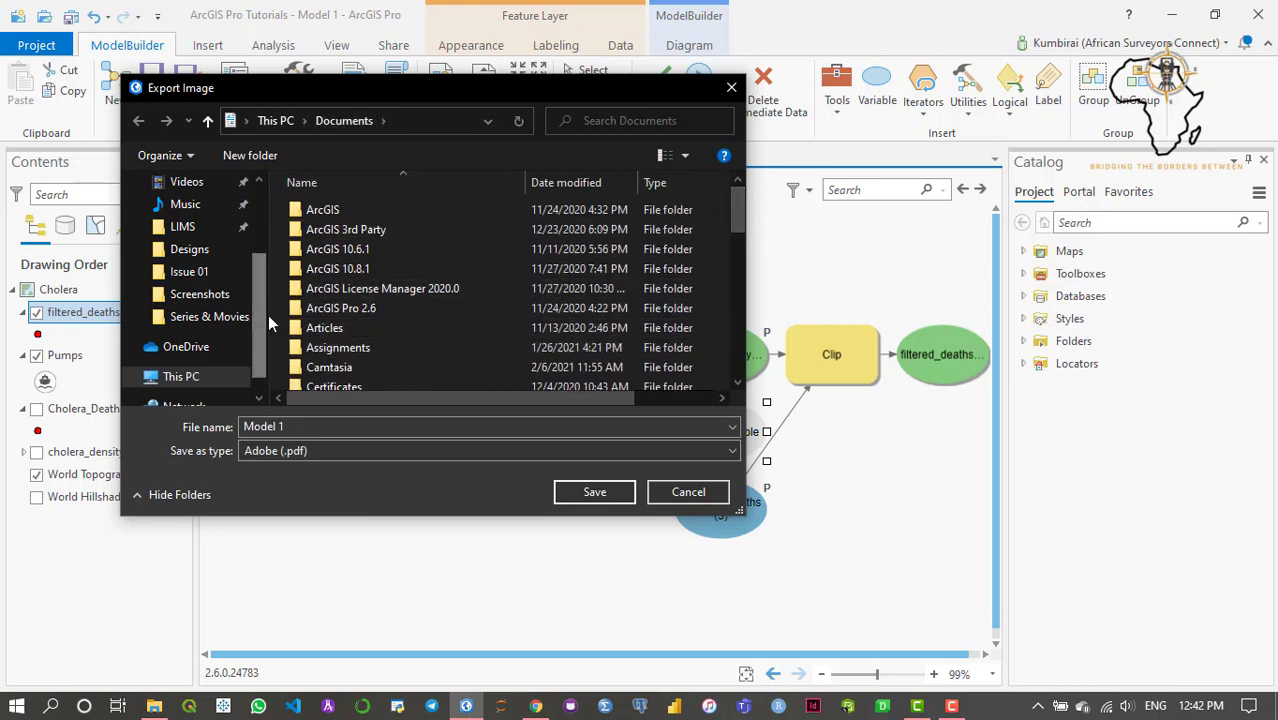
scroll(312, 368, down, 6)
scroll(312, 370, up, 5)
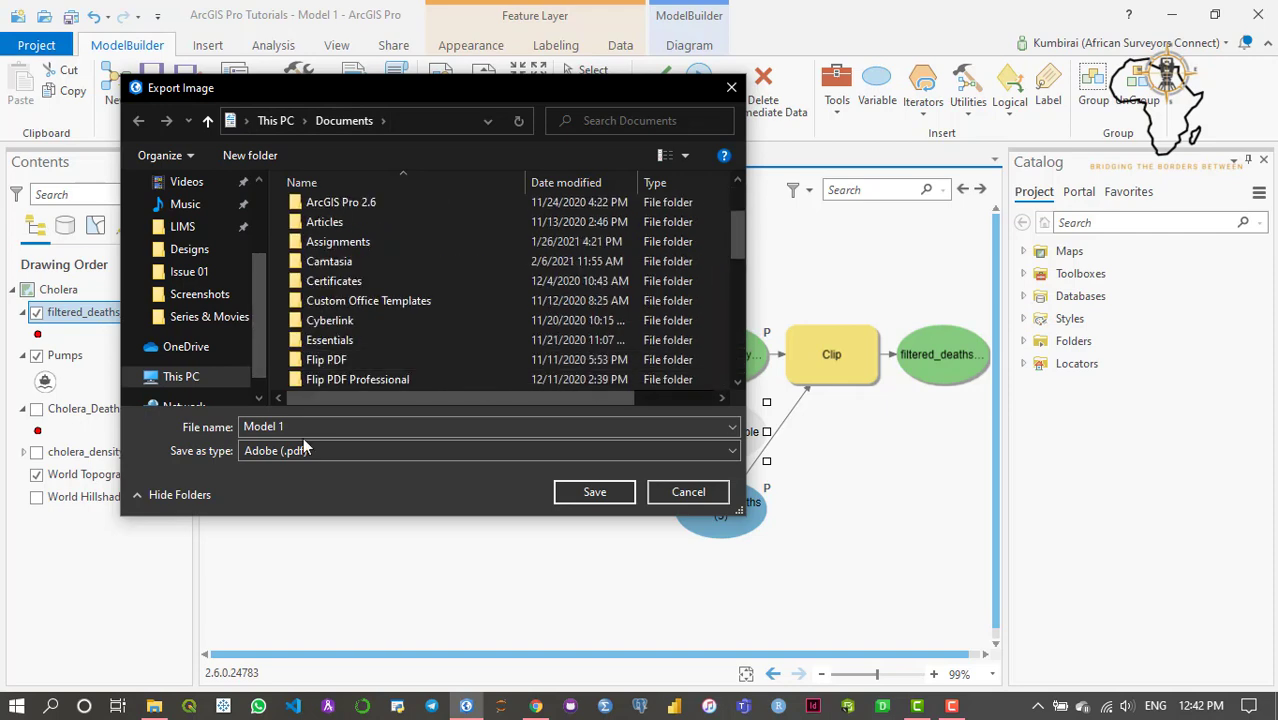
click(298, 427)
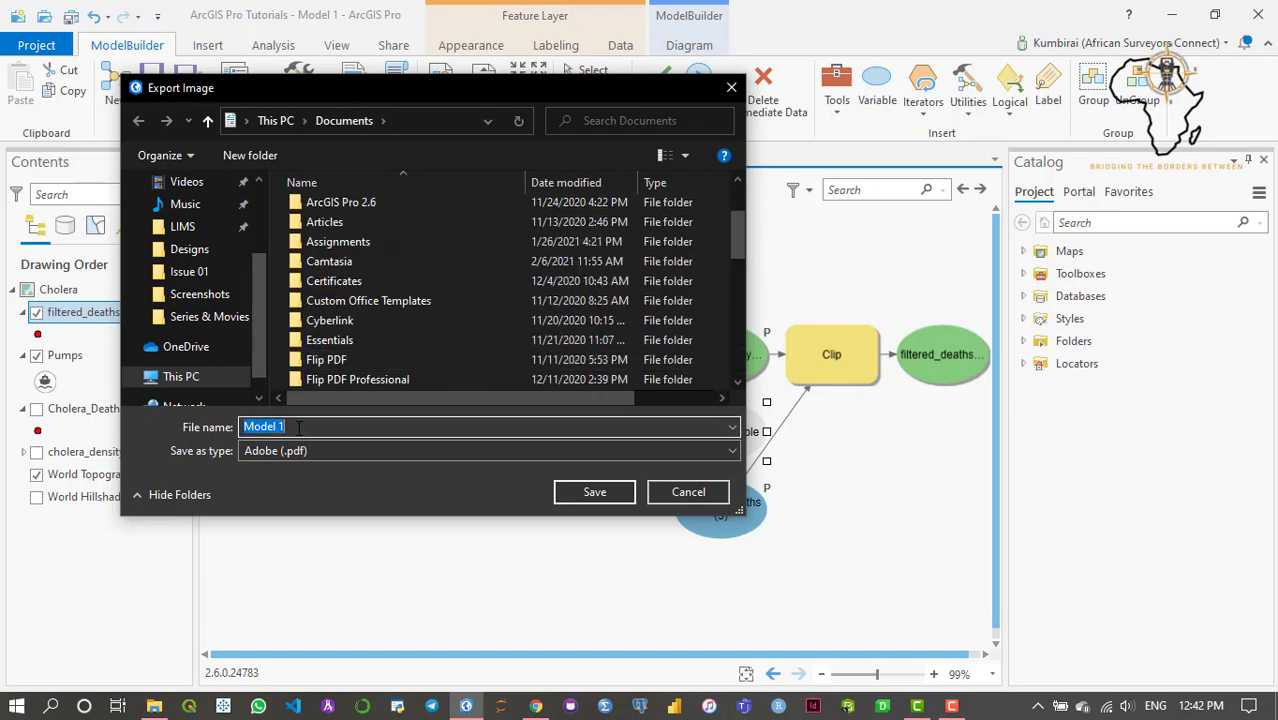
text(creating_a)
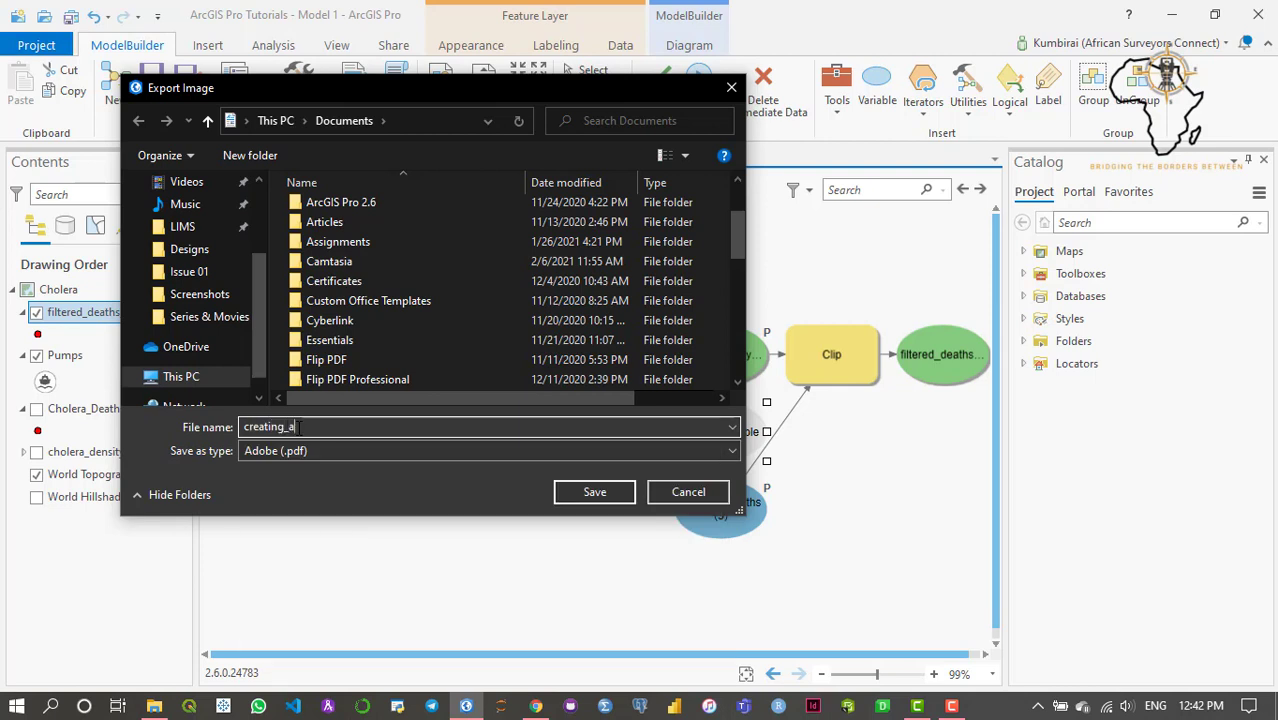
text(_basic_)
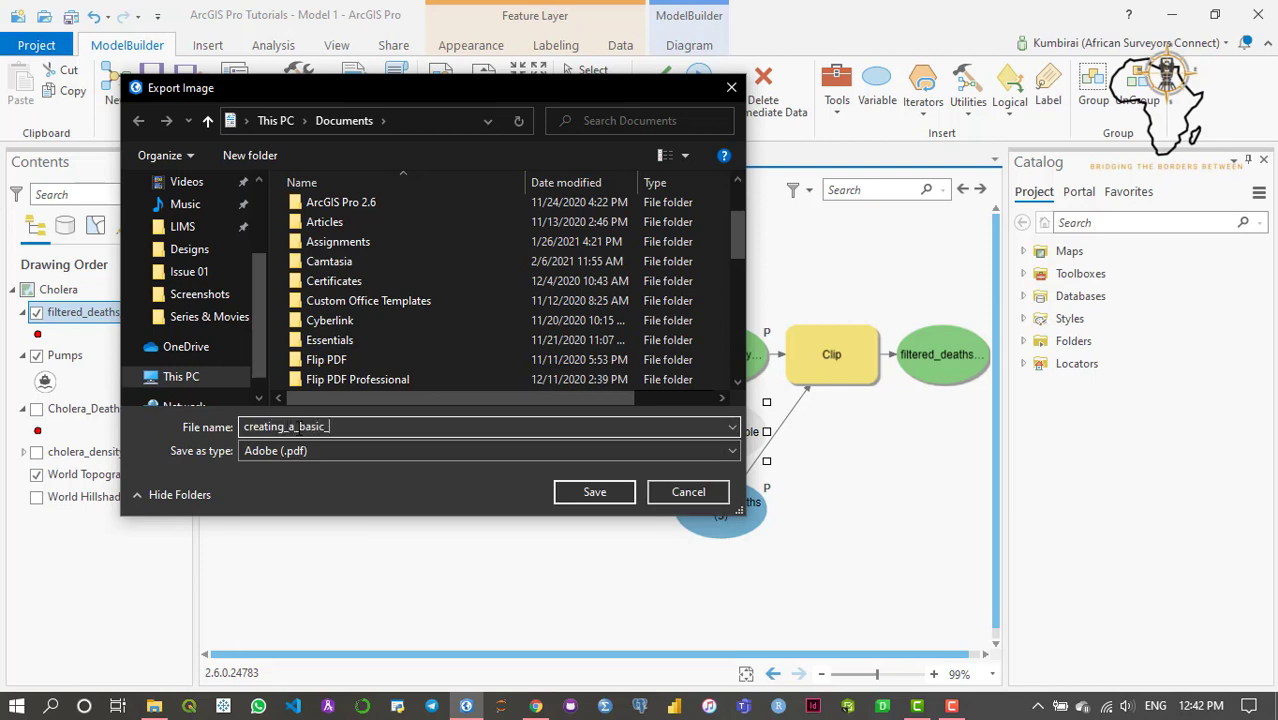
text(model)
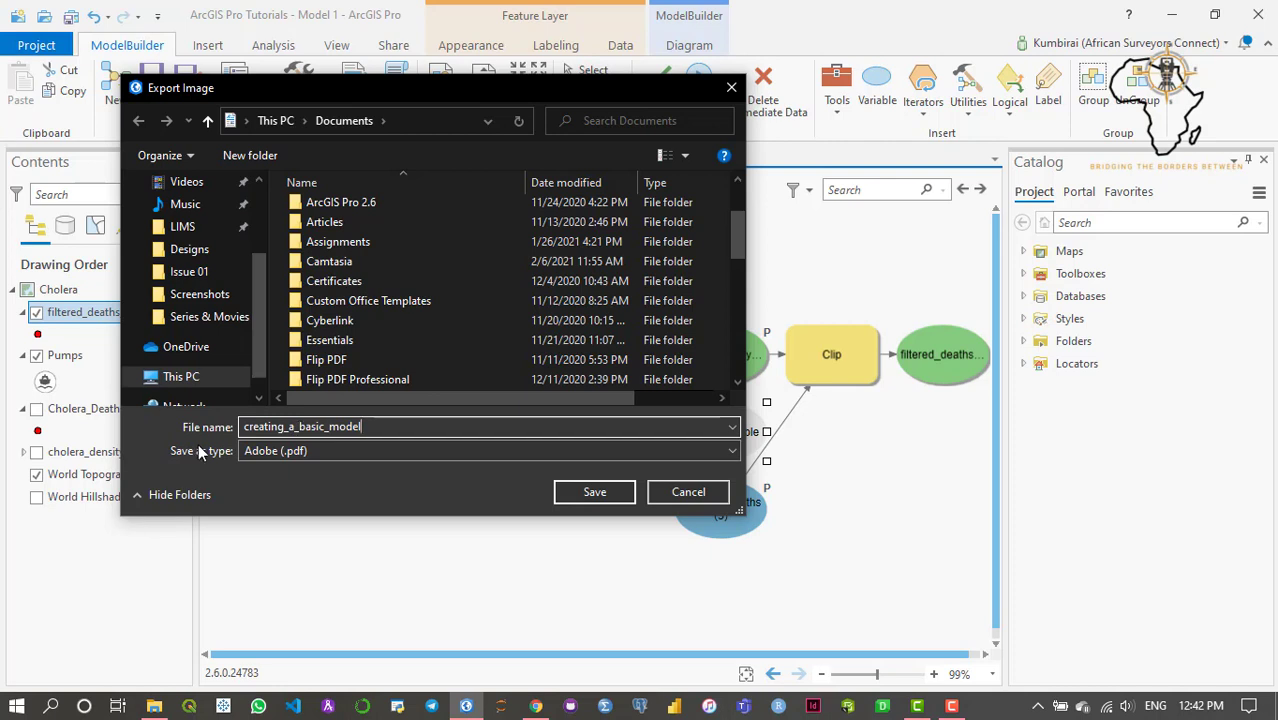
click(594, 492)
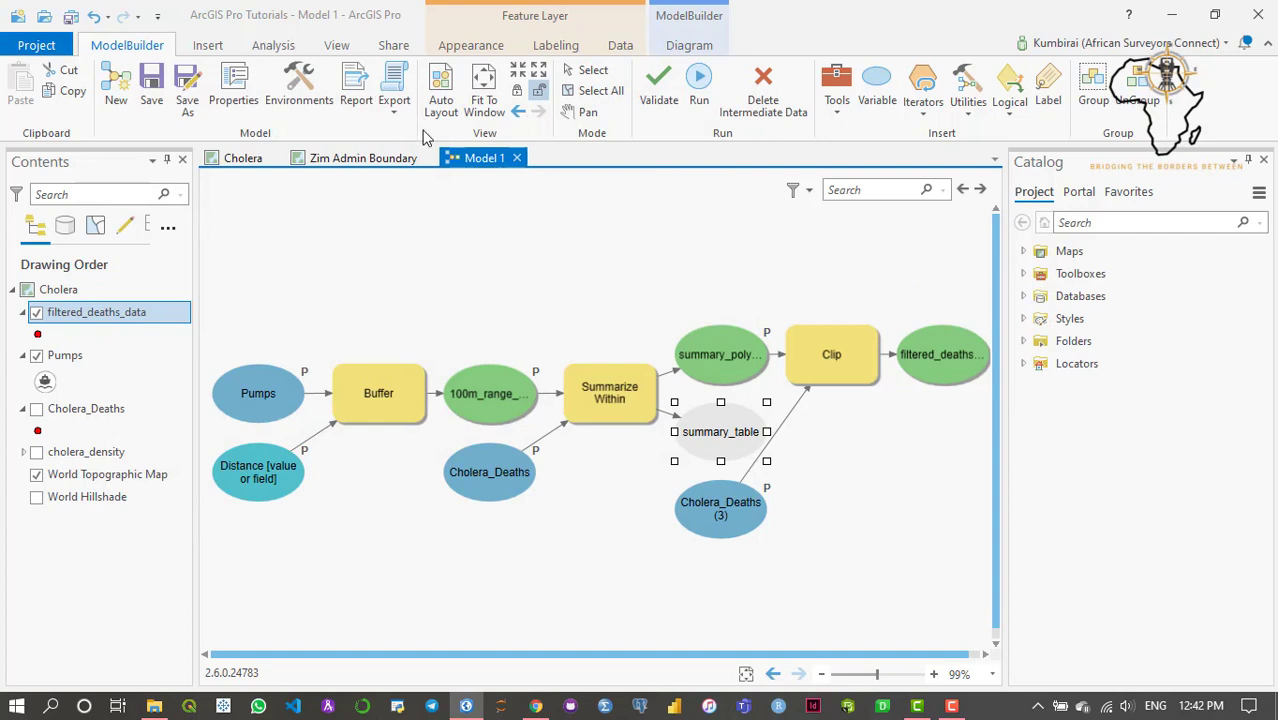
Export the model as a Python script file named creating_a_basic_model in the Documents folder
drag(1002, 236, 1003, 243)
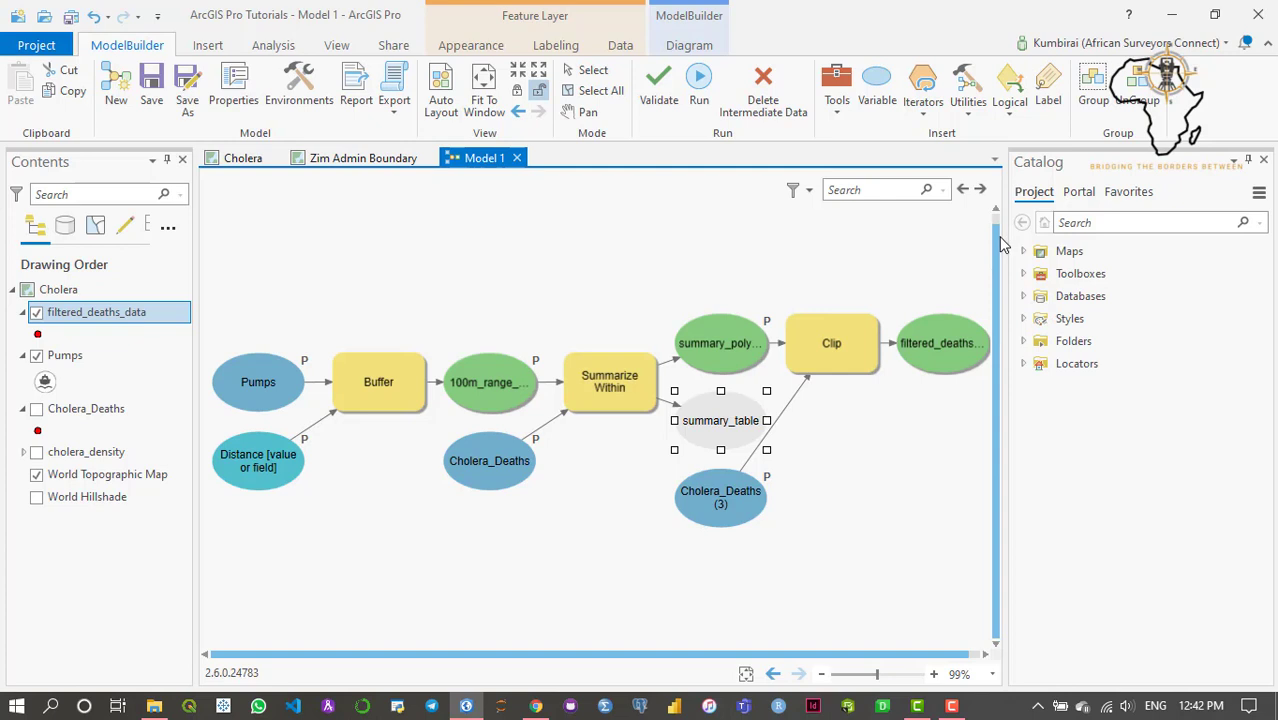
click(392, 104)
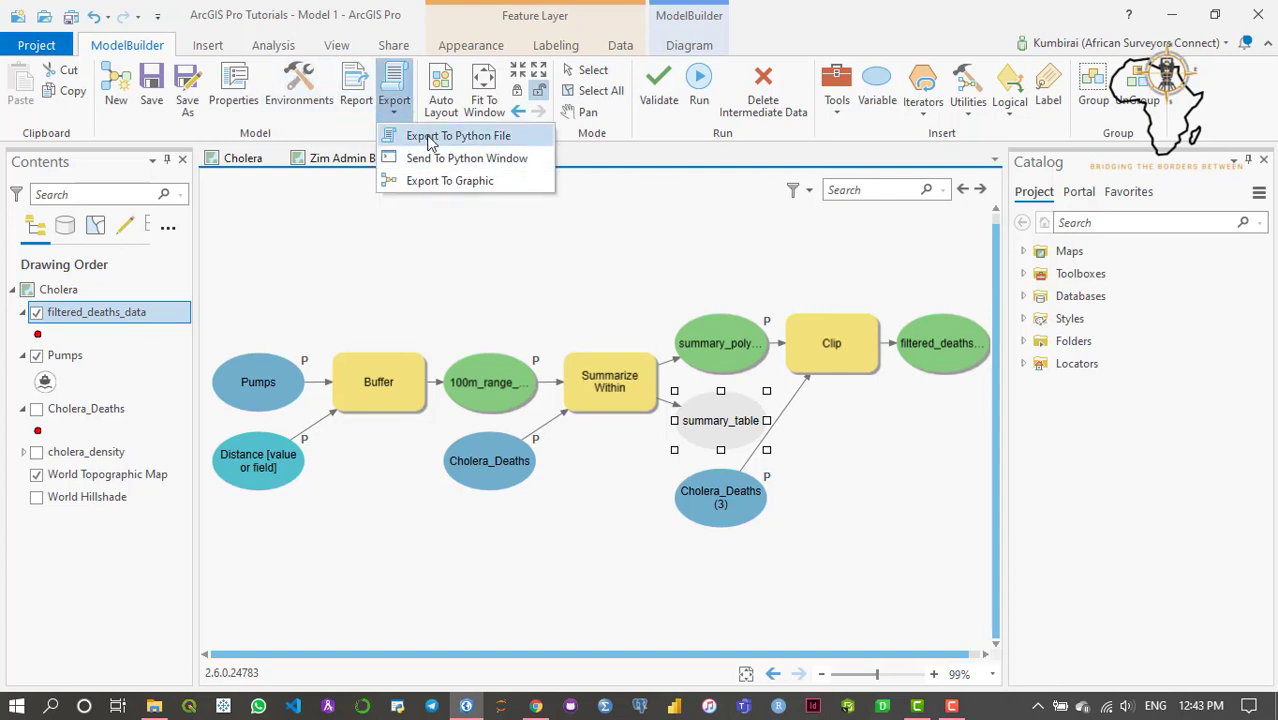
click(430, 138)
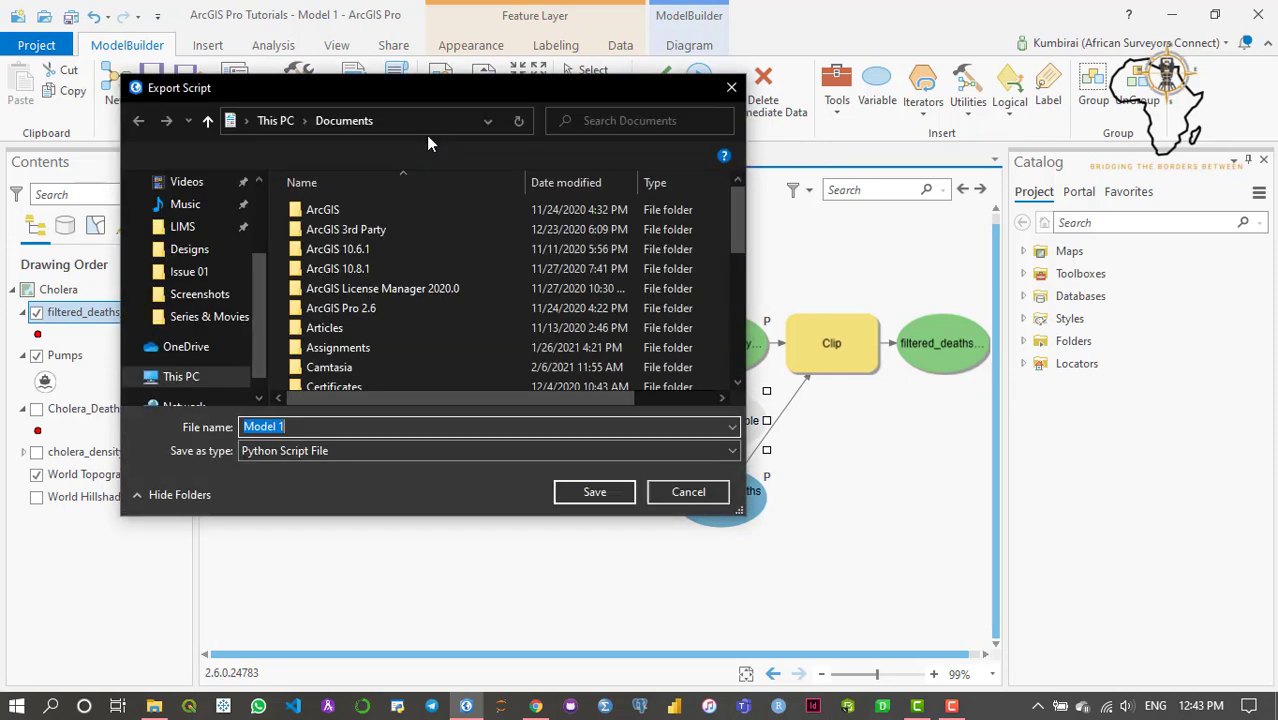
drag(432, 99, 485, 108)
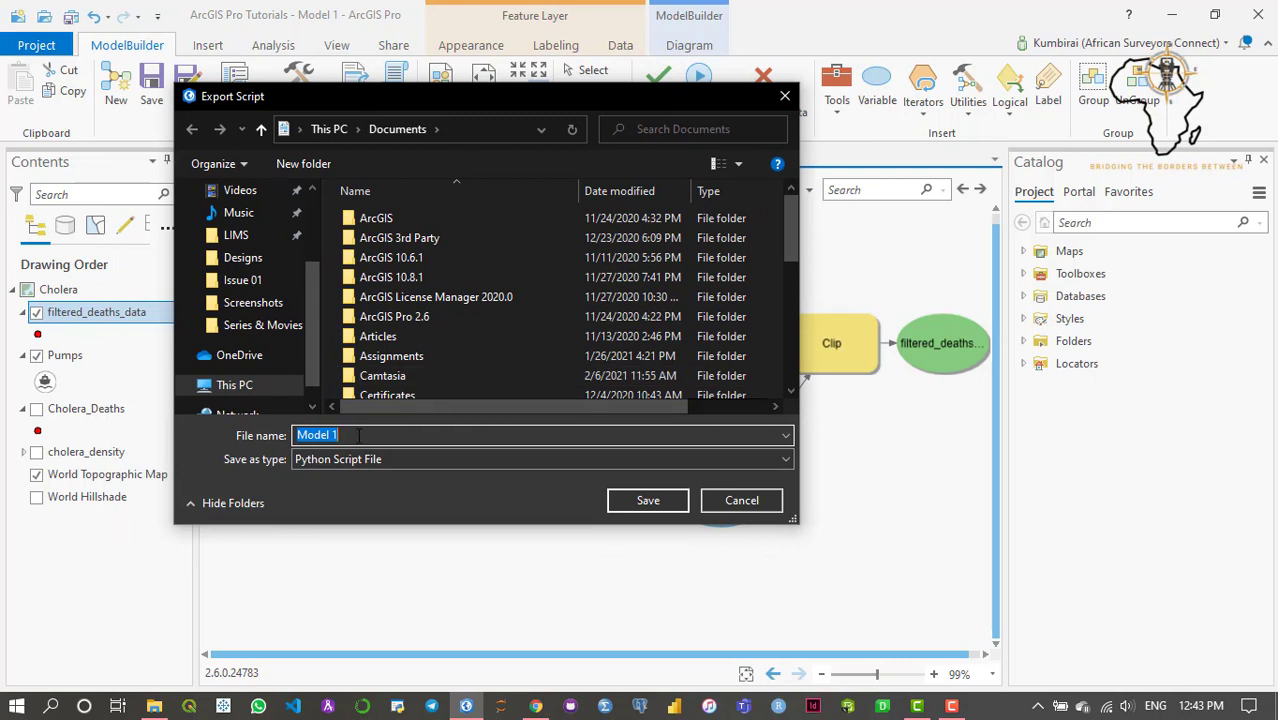
text(crea)
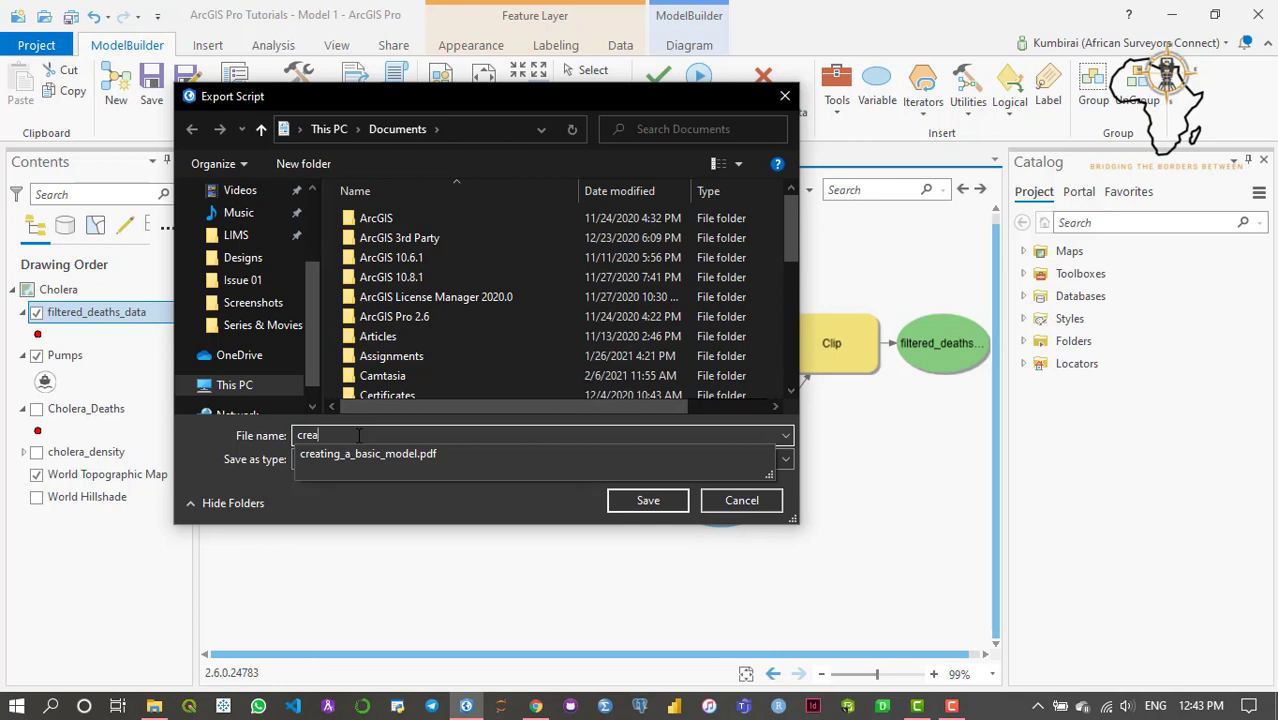
click(399, 454)
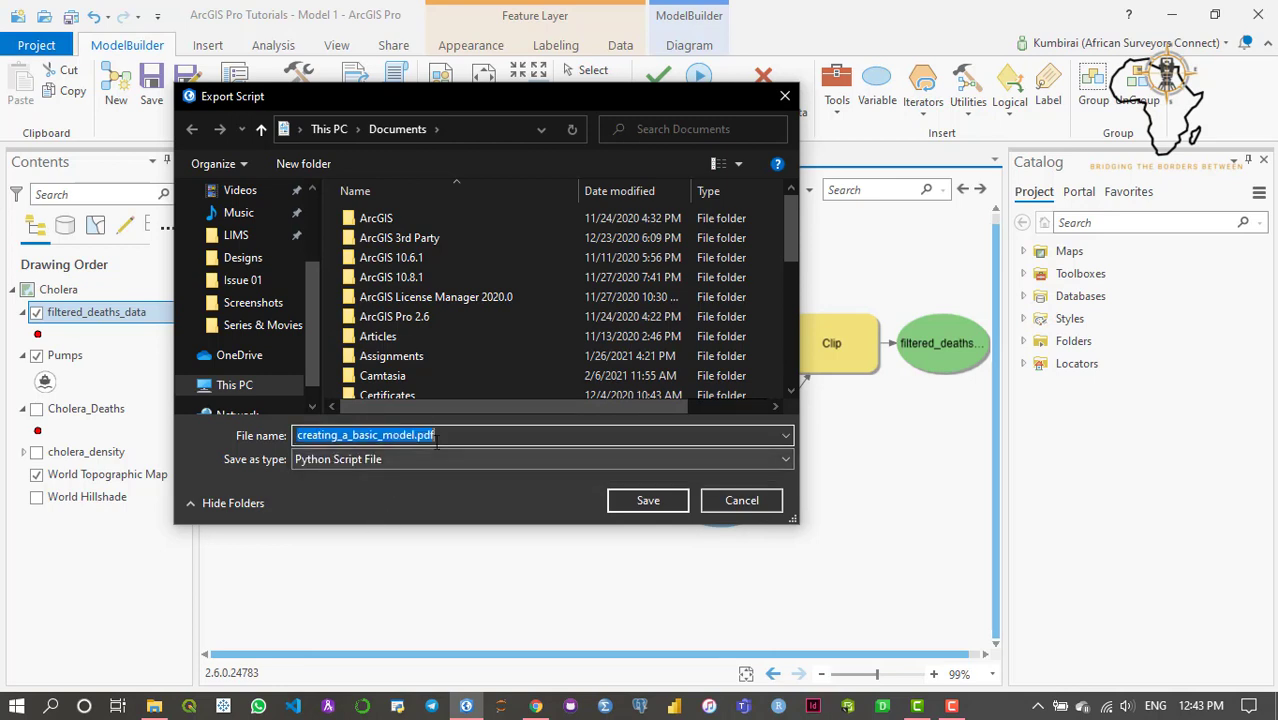
click(437, 441)
key(BackSpace)
key(BackSpace)
key(BackSpace)
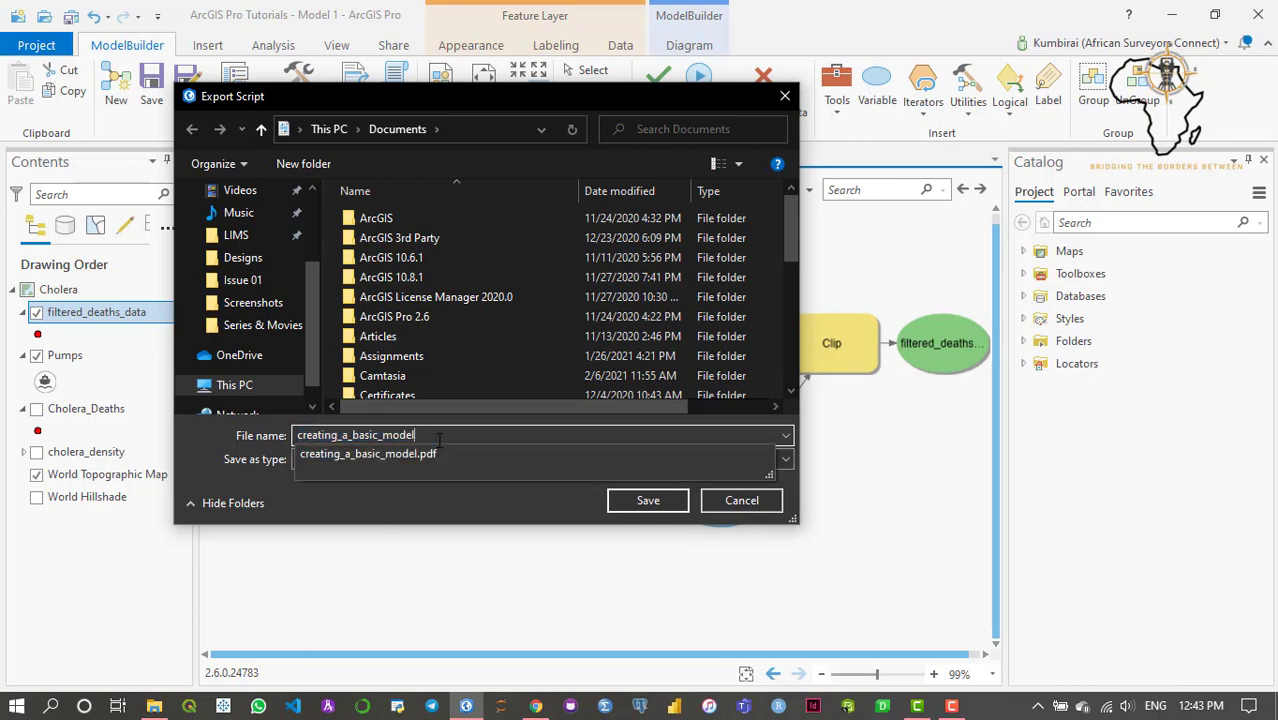
click(473, 493)
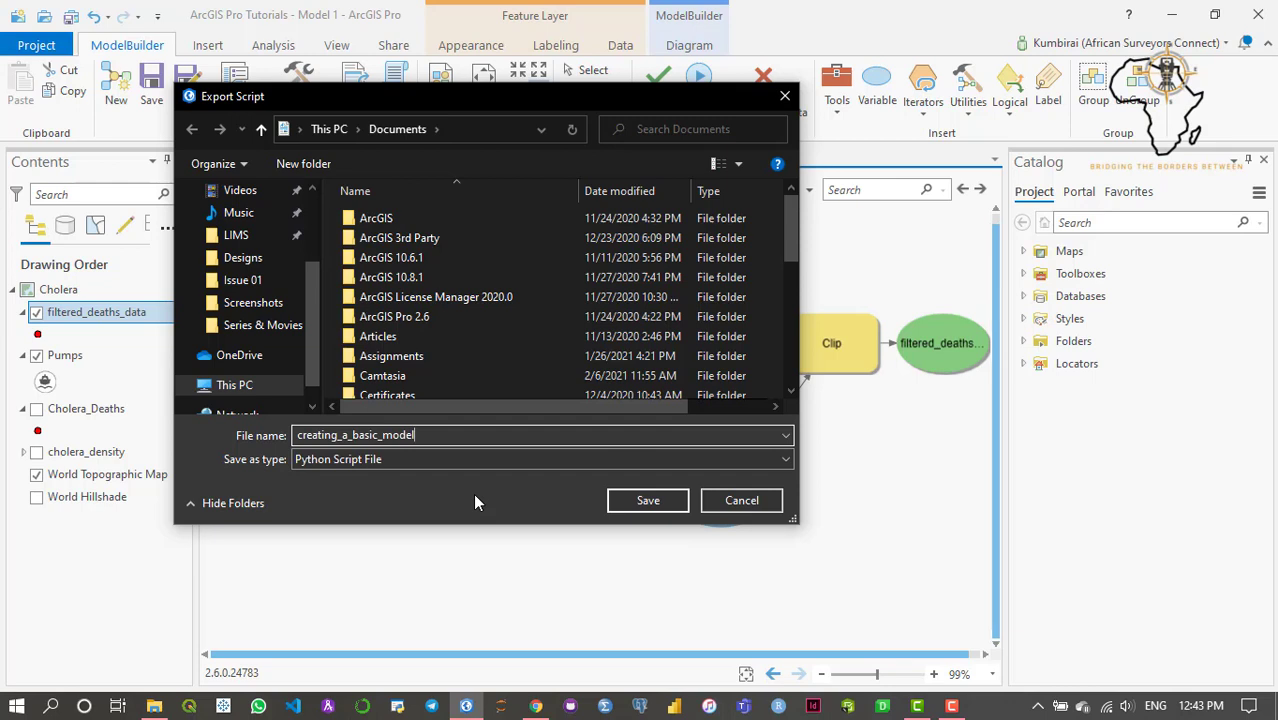
click(645, 502)
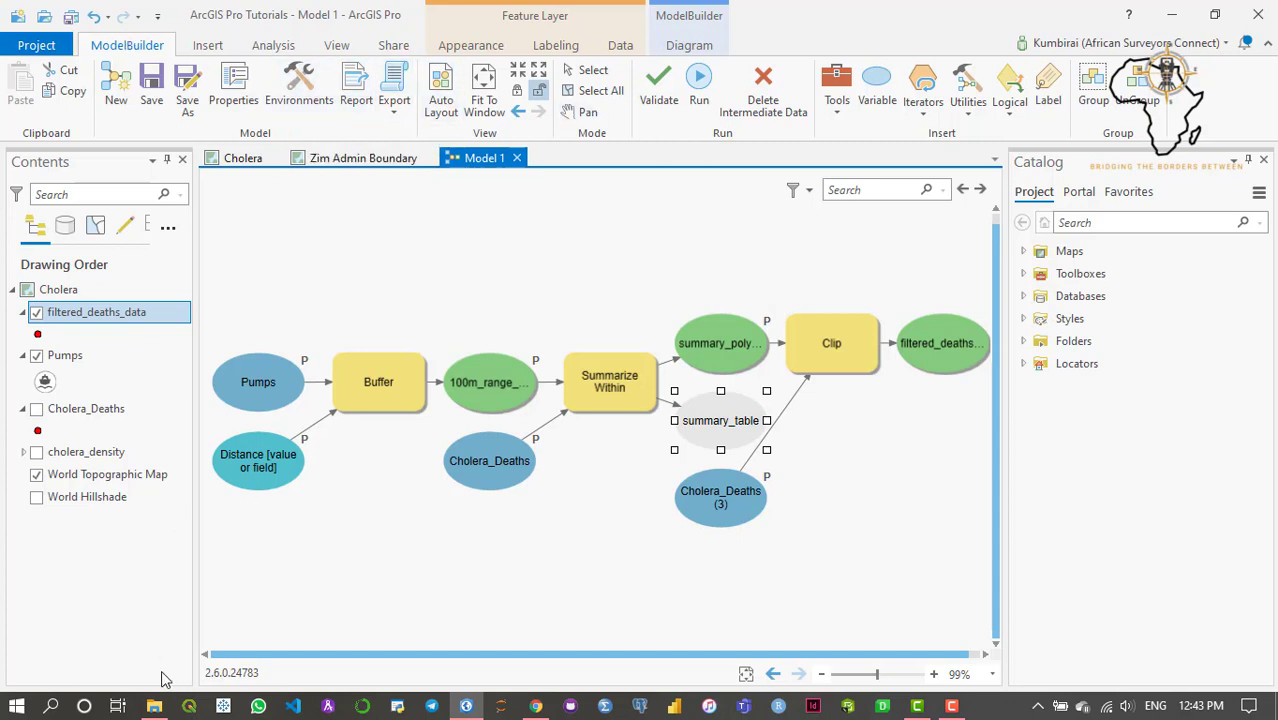
Switch to File Explorer and locate the exported creating_a_basic_model files in the Documents folder
click(154, 706)
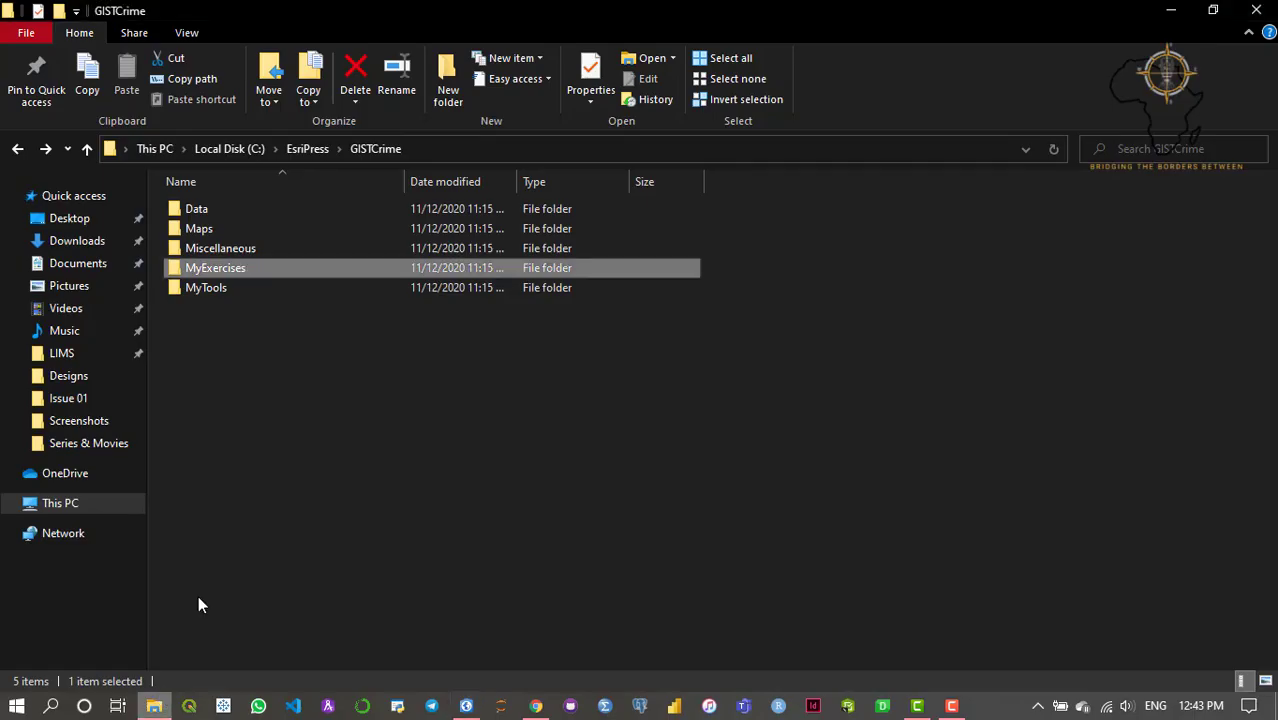
click(78, 270)
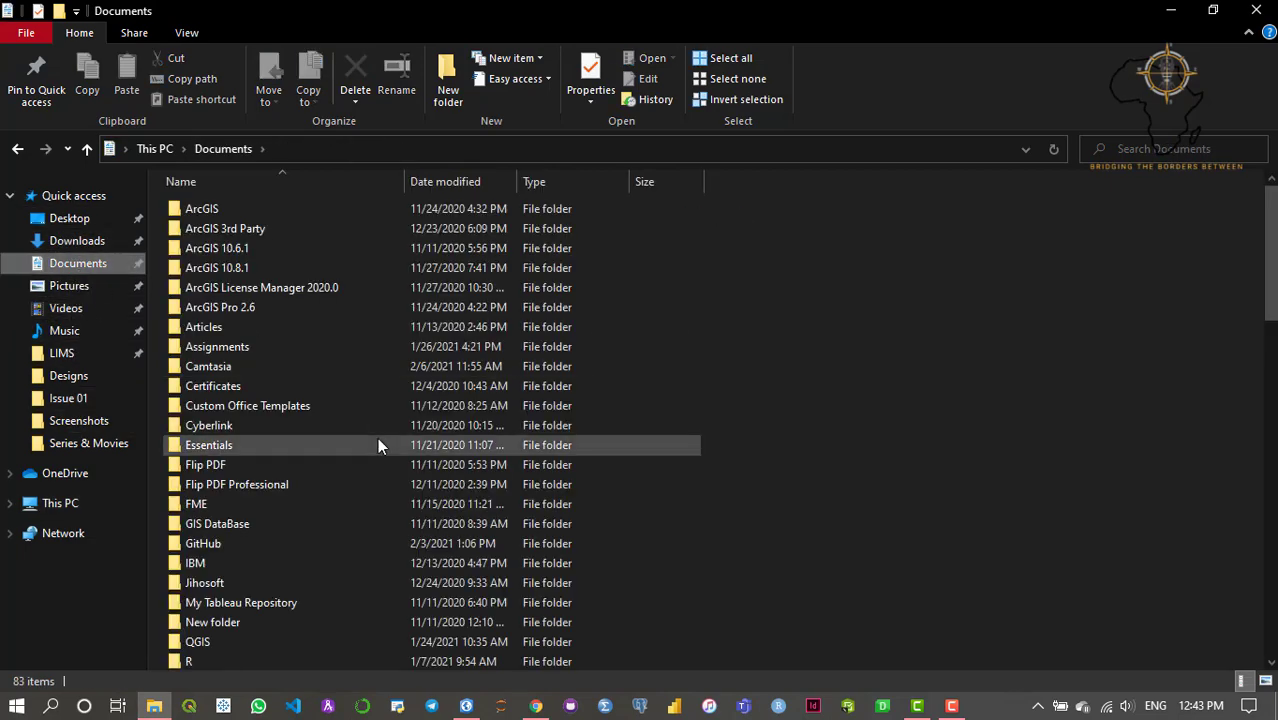
scroll(372, 445, down, 7)
scroll(372, 445, down, 2)
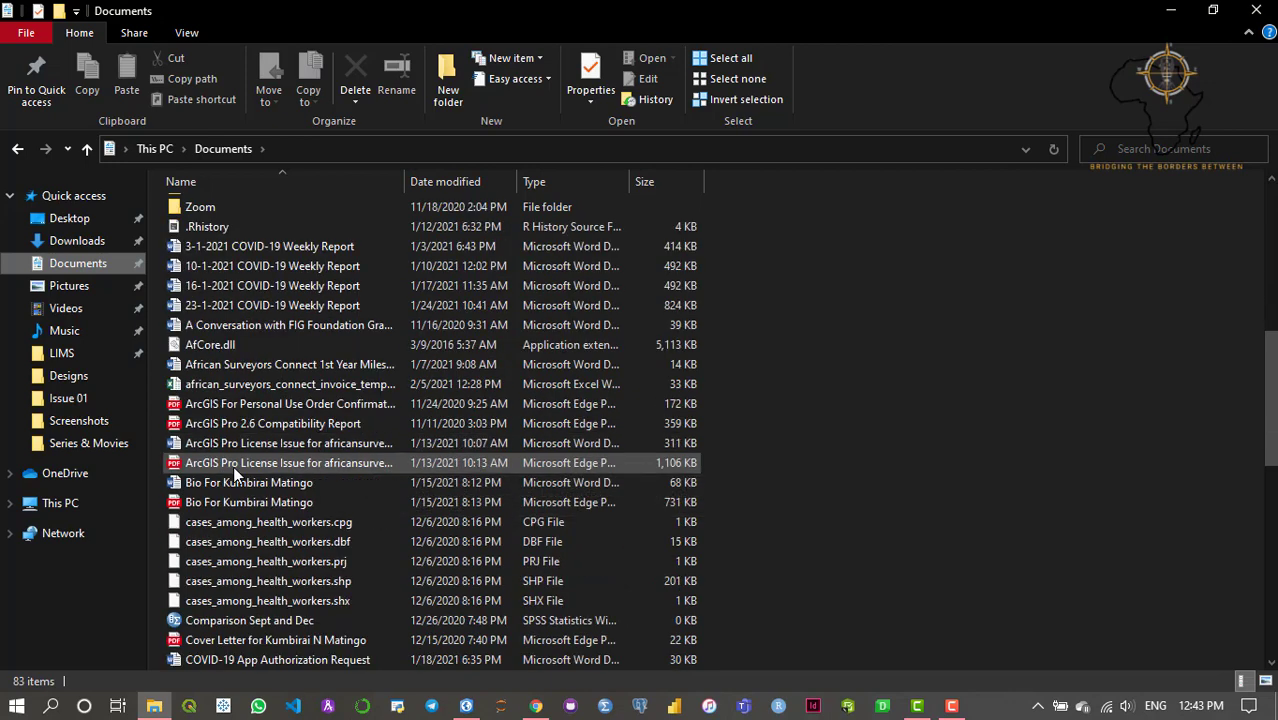
click(233, 466)
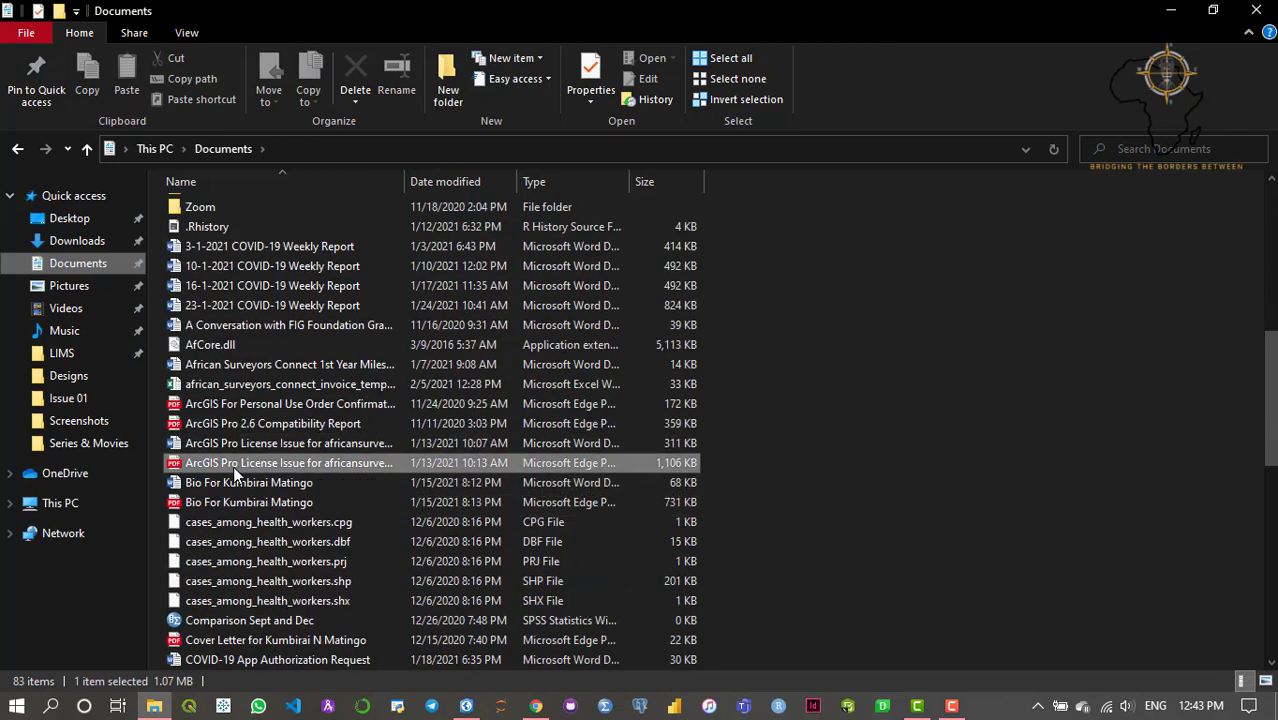
click(278, 522)
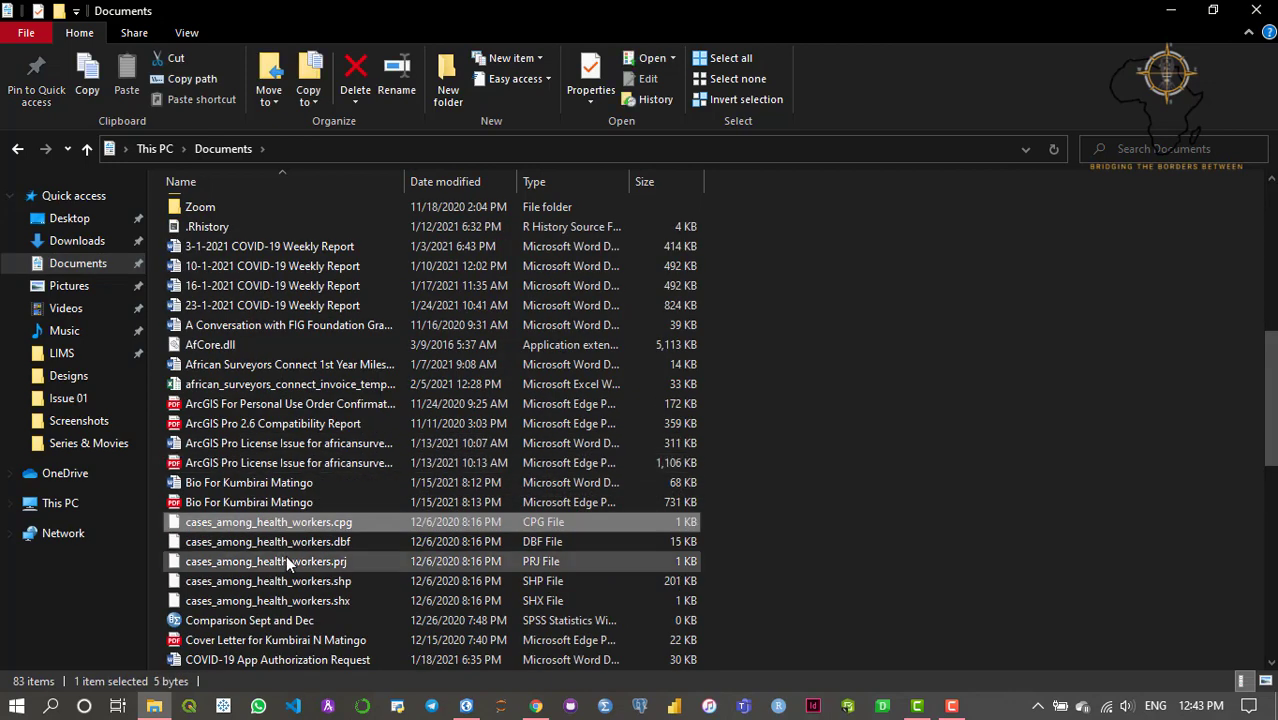
key(Down)
key(Down)
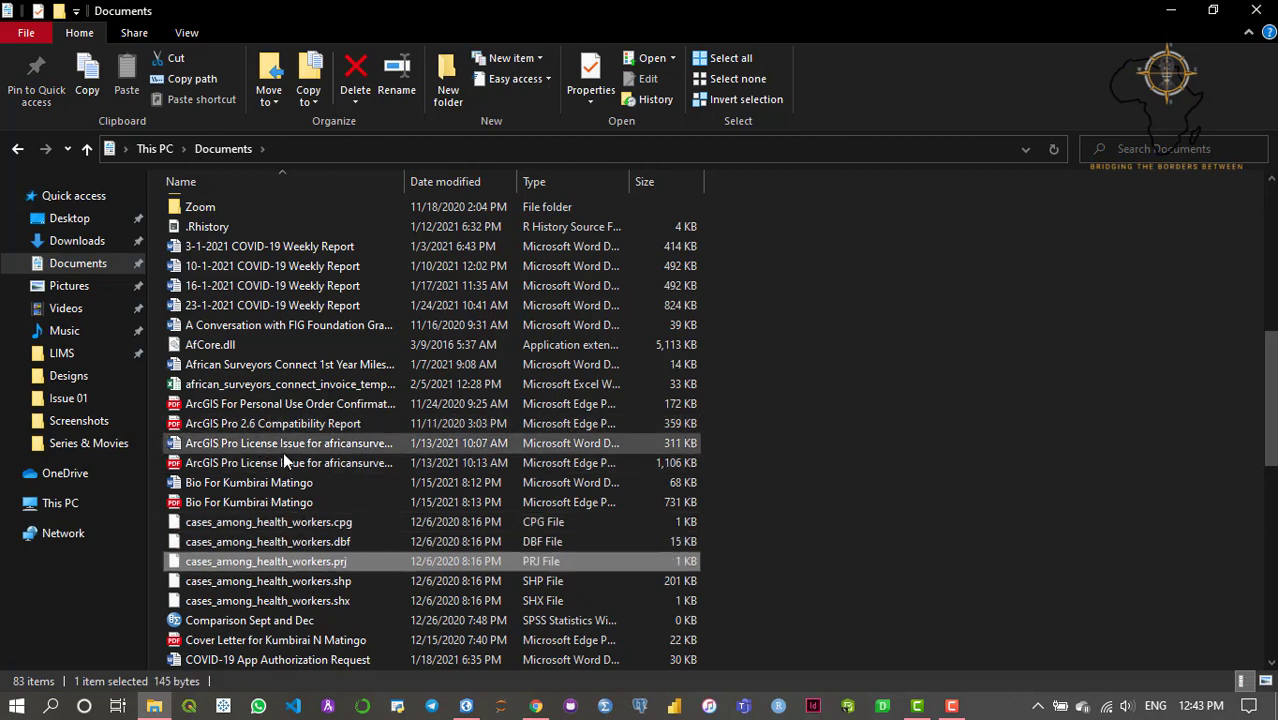
key(Down)
key(Down)
scroll(283, 452, down, 3)
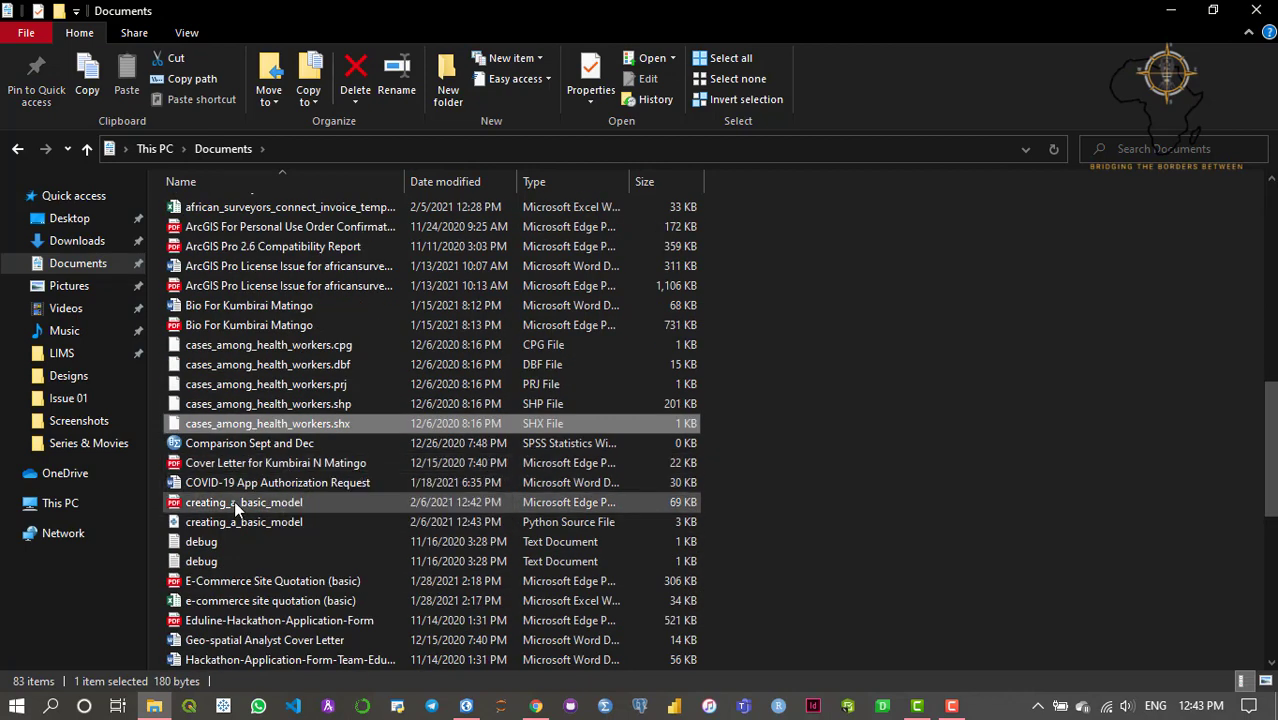
Open the creating_a_basic_model PDF with Google Chrome and look over the exported model diagram
click(274, 503)
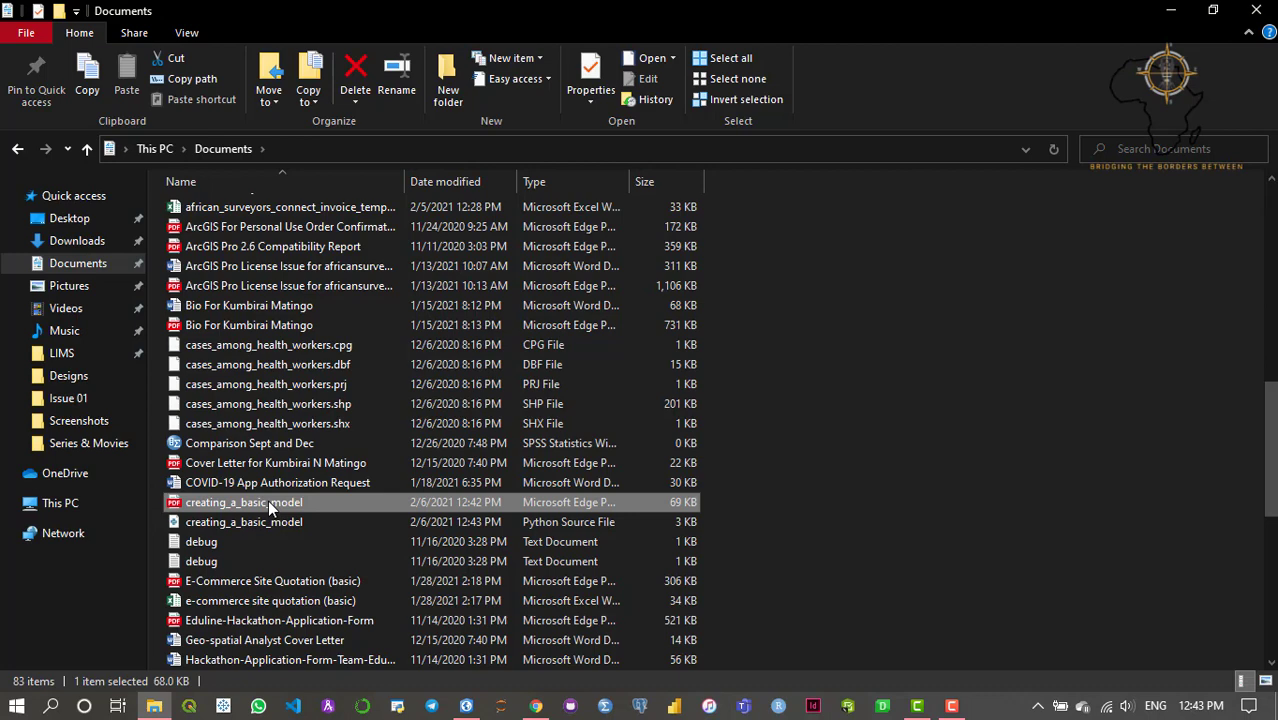
right_click(269, 506)
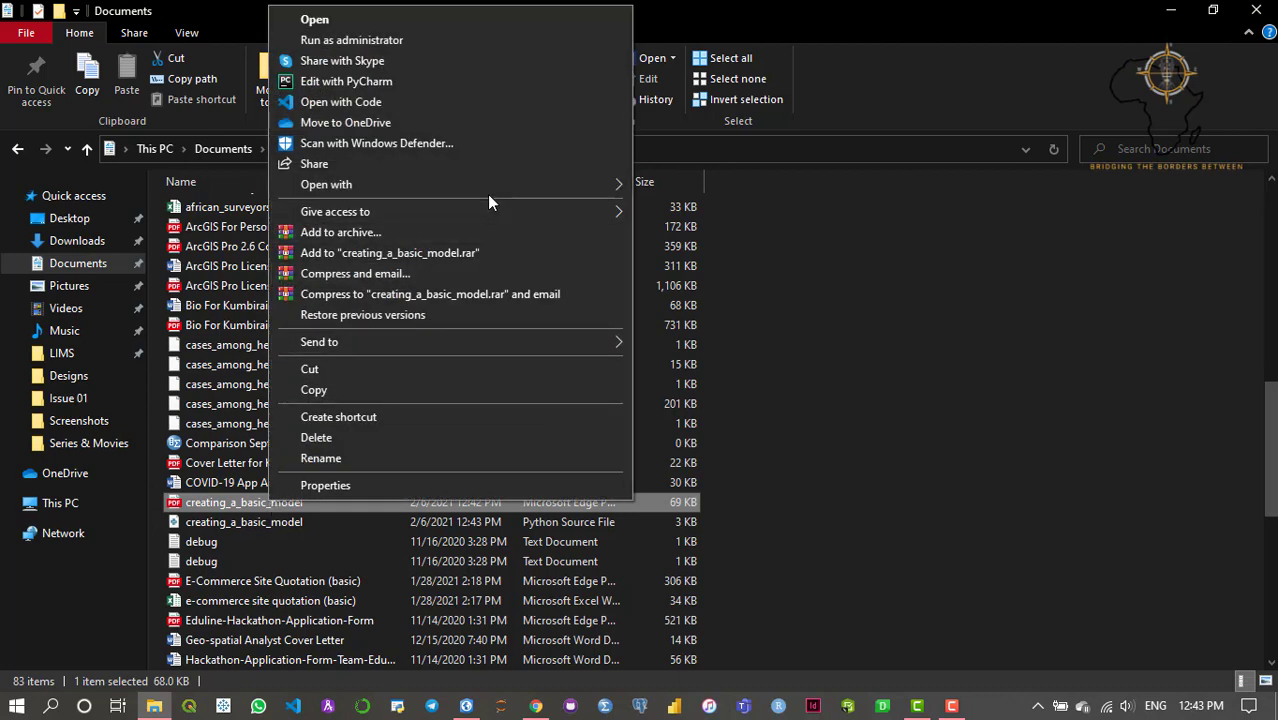
mouse_move(578, 190)
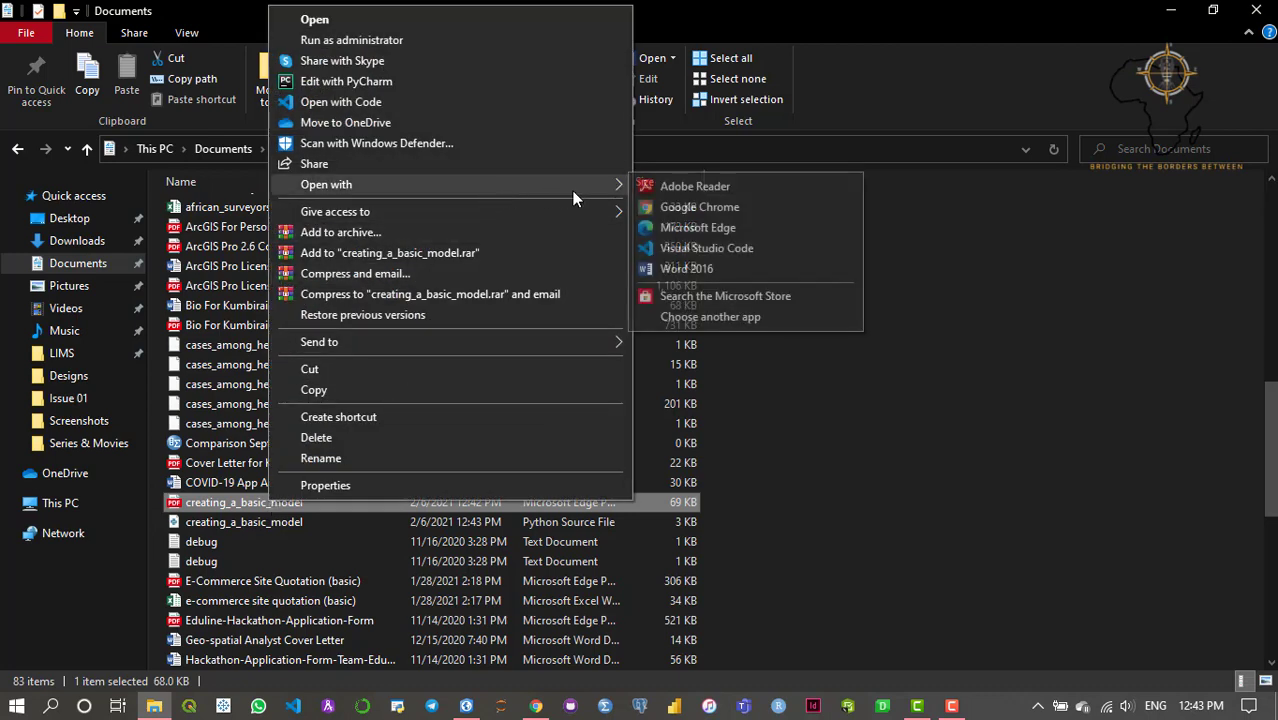
click(689, 205)
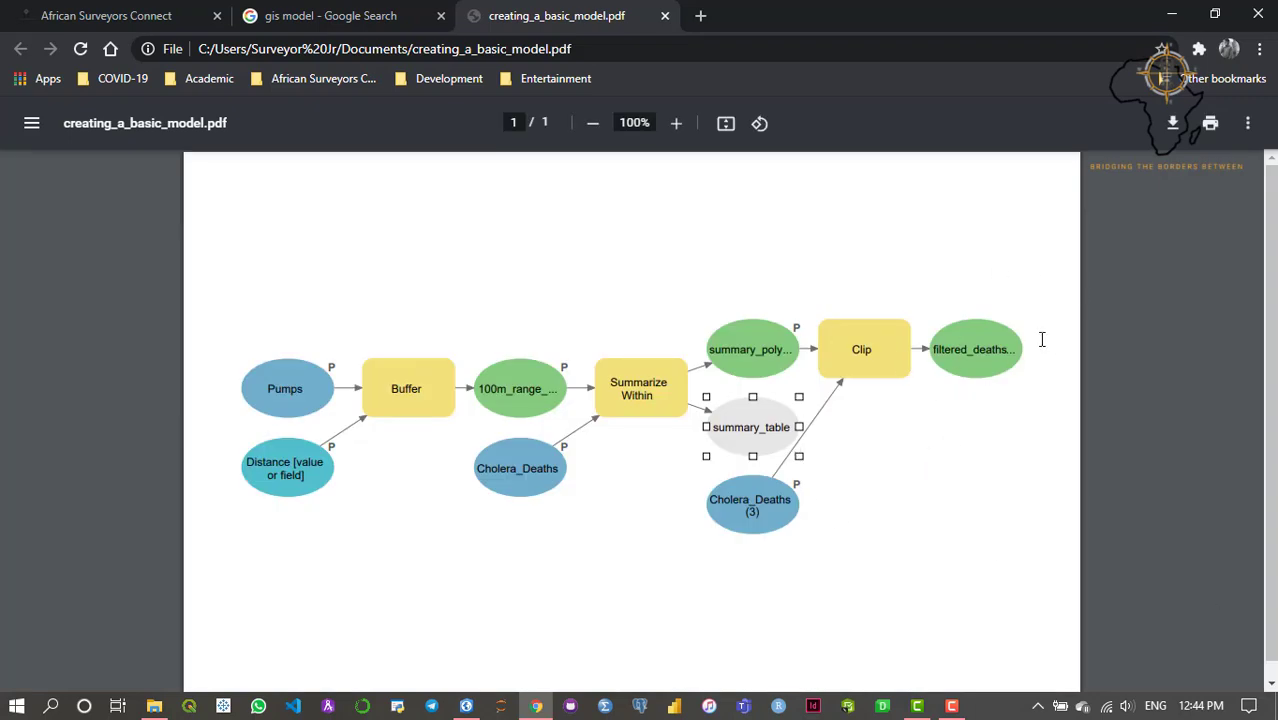
scroll(1274, 317, down, 1)
scroll(1274, 367, up, 1)
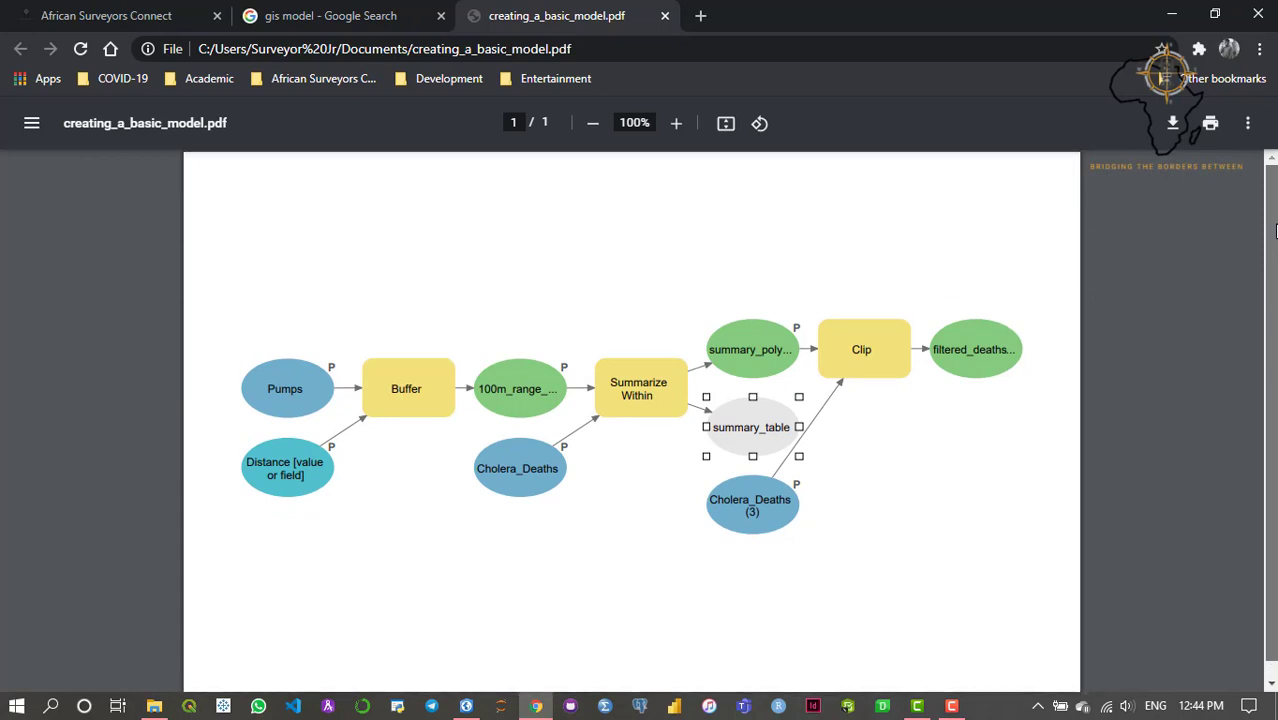
Return to Model 1 in ArcGIS Pro and create a label for the Pumps variable
click(1175, 18)
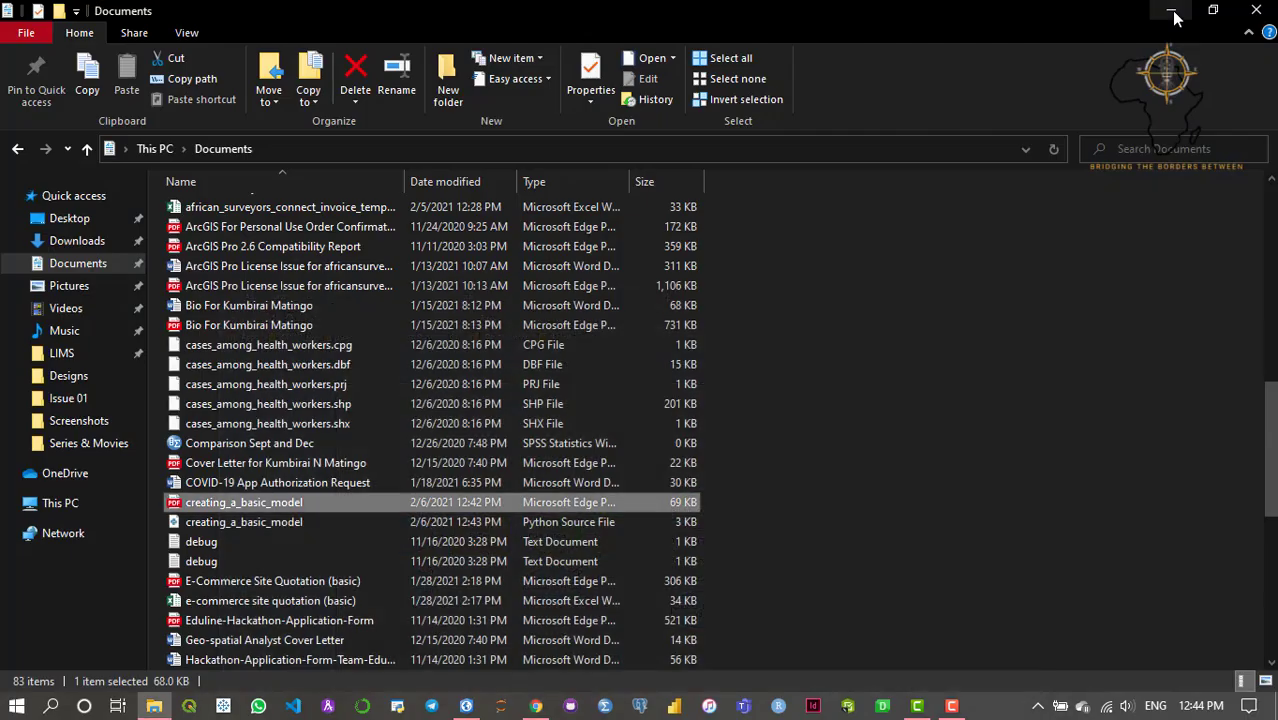
click(467, 707)
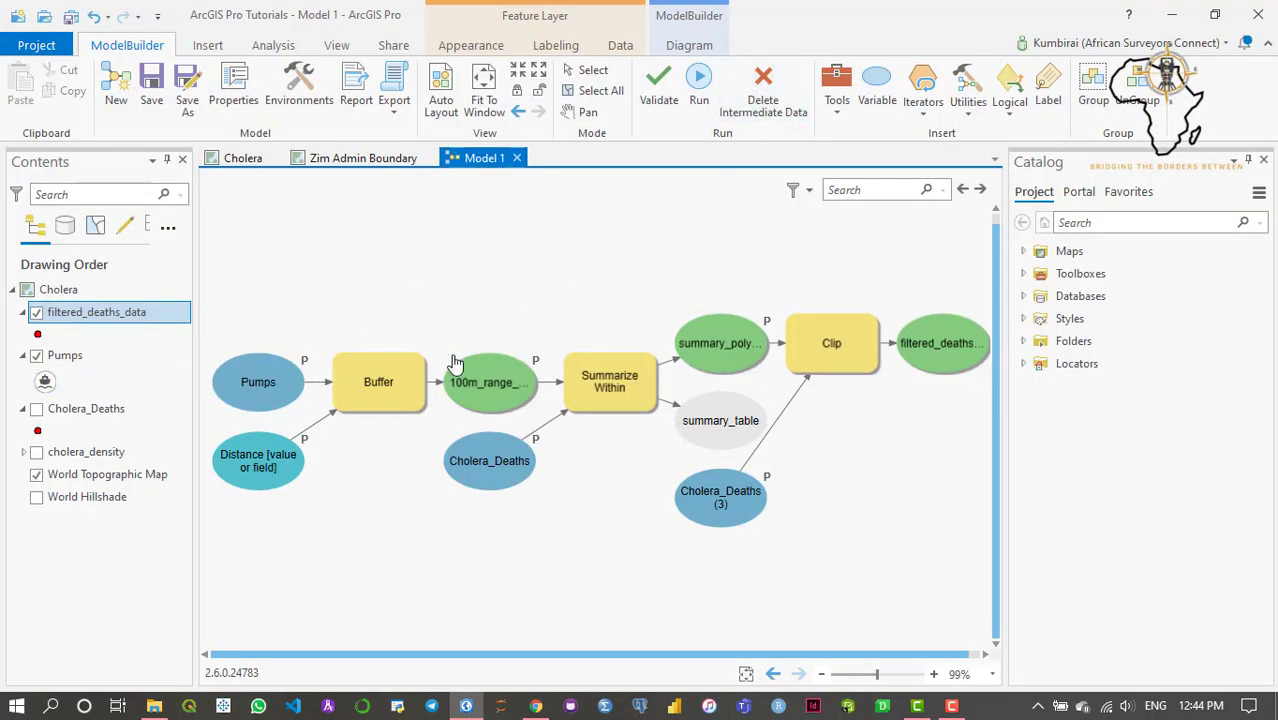
right_click(257, 371)
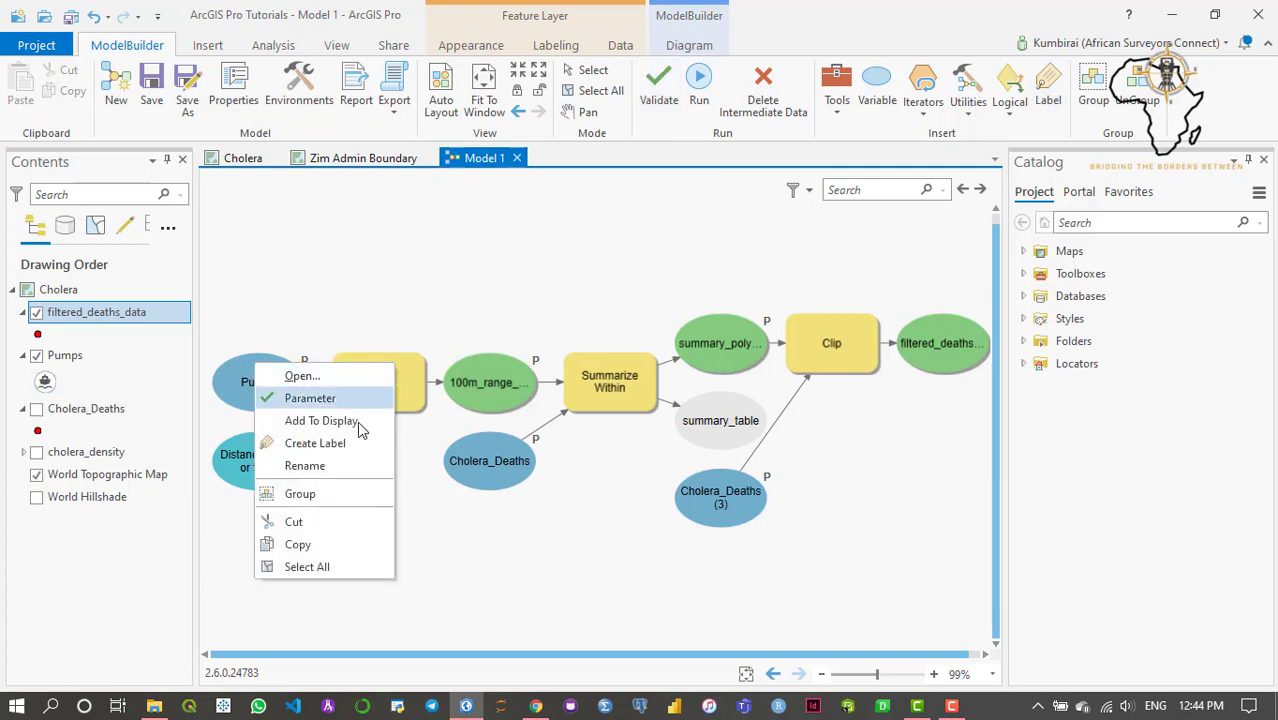
click(333, 443)
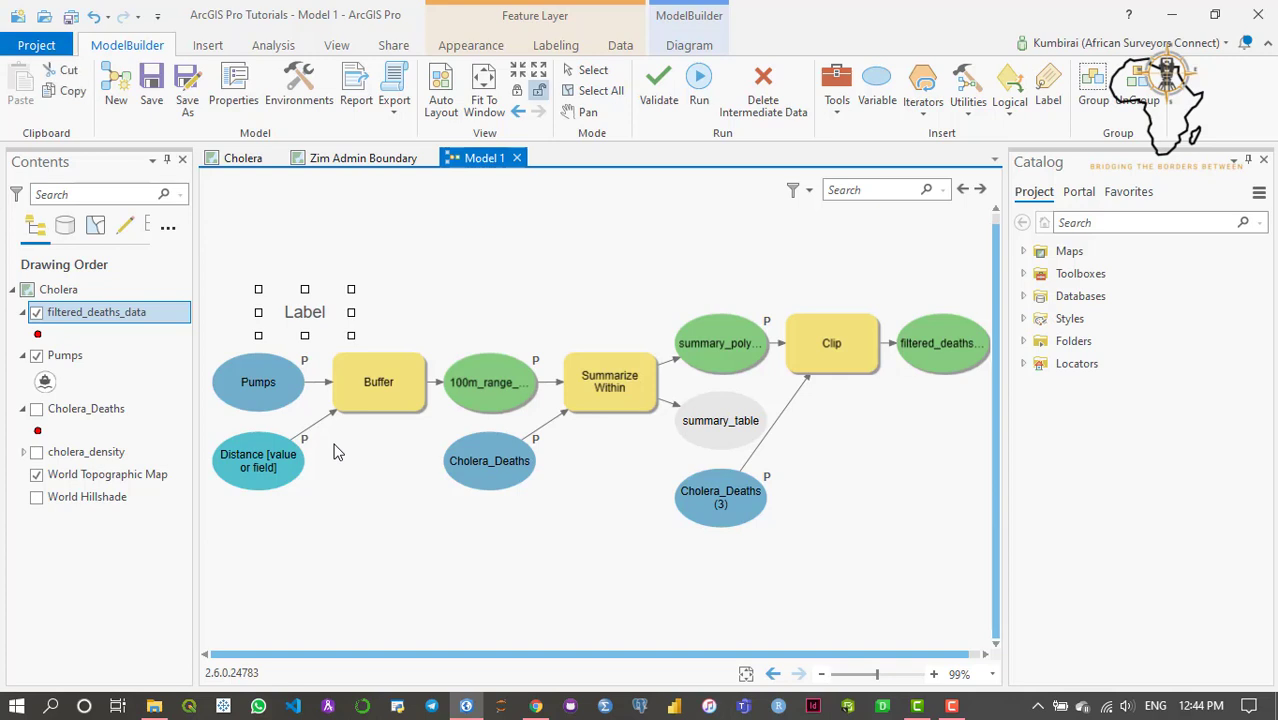
Change the new label's text to "this is the pumps dataset that I used as my input for the buffer"
double_click(319, 310)
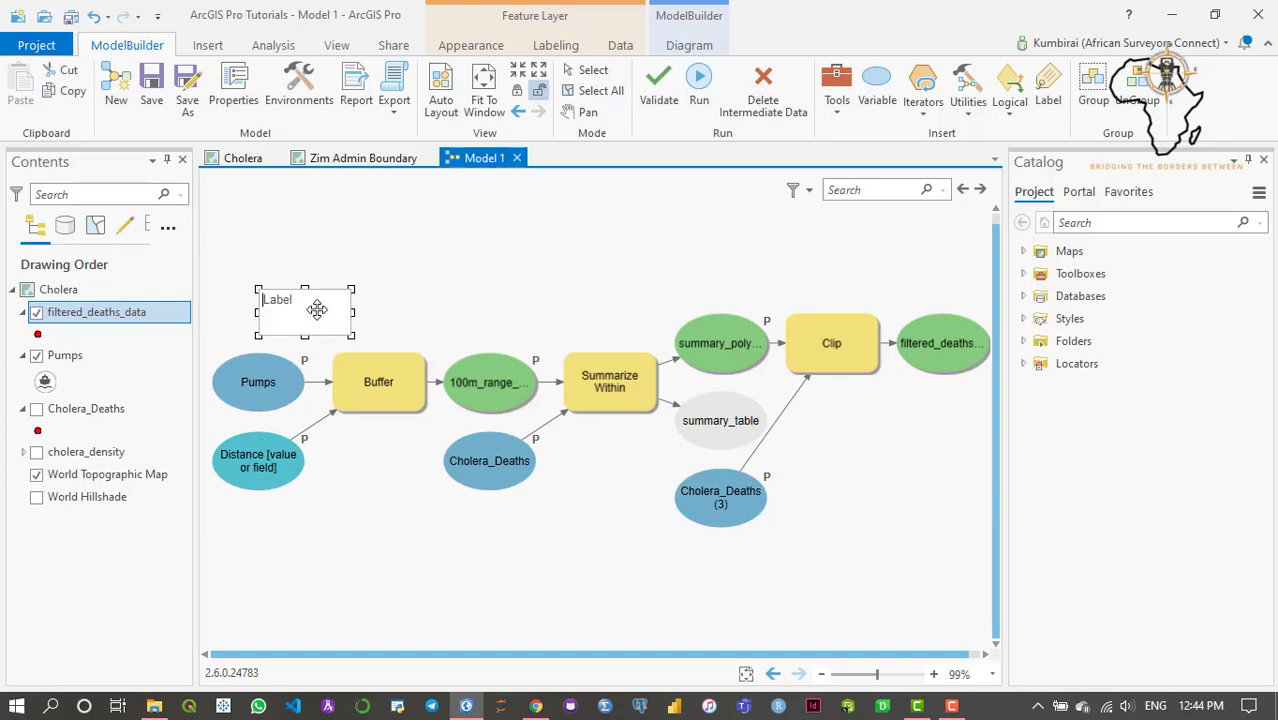
key(ctrl+a)
text(his)
text(this is the pump)
text(s data sets)
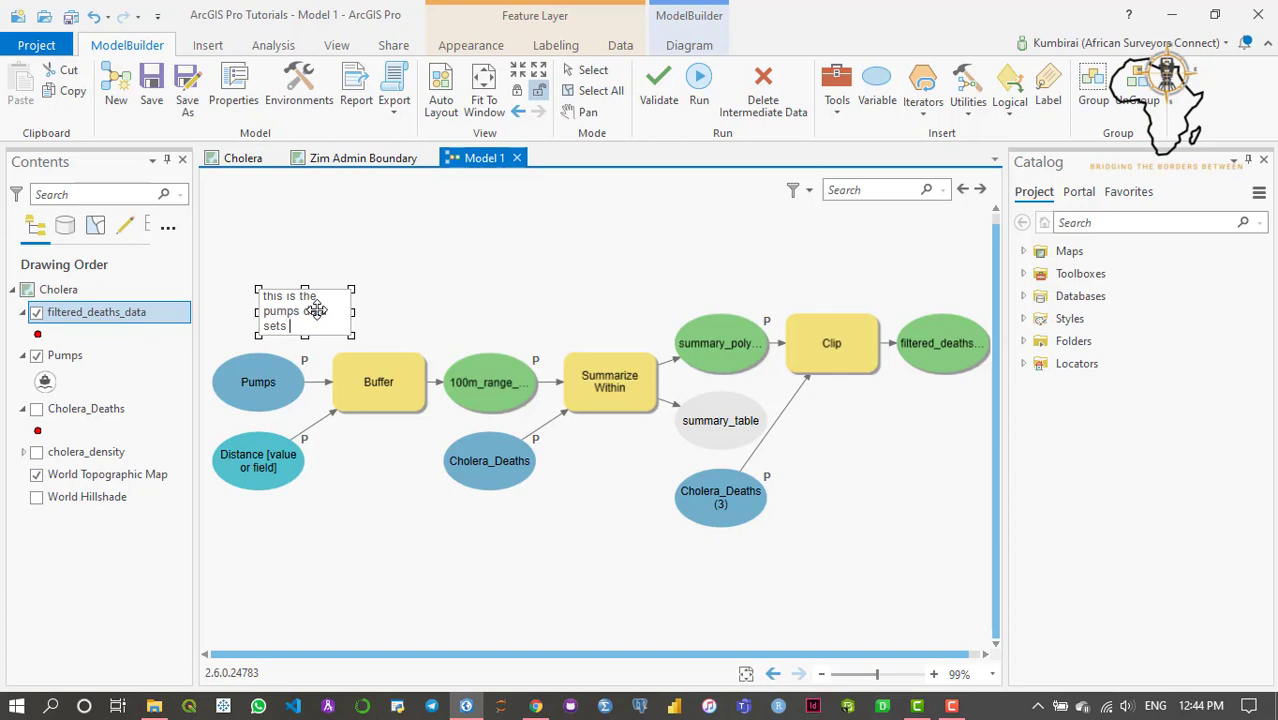
key(BackSpace)
key(BackSpace)
text(et that )
text(I w)
key(BackSpace)
text(used as my in)
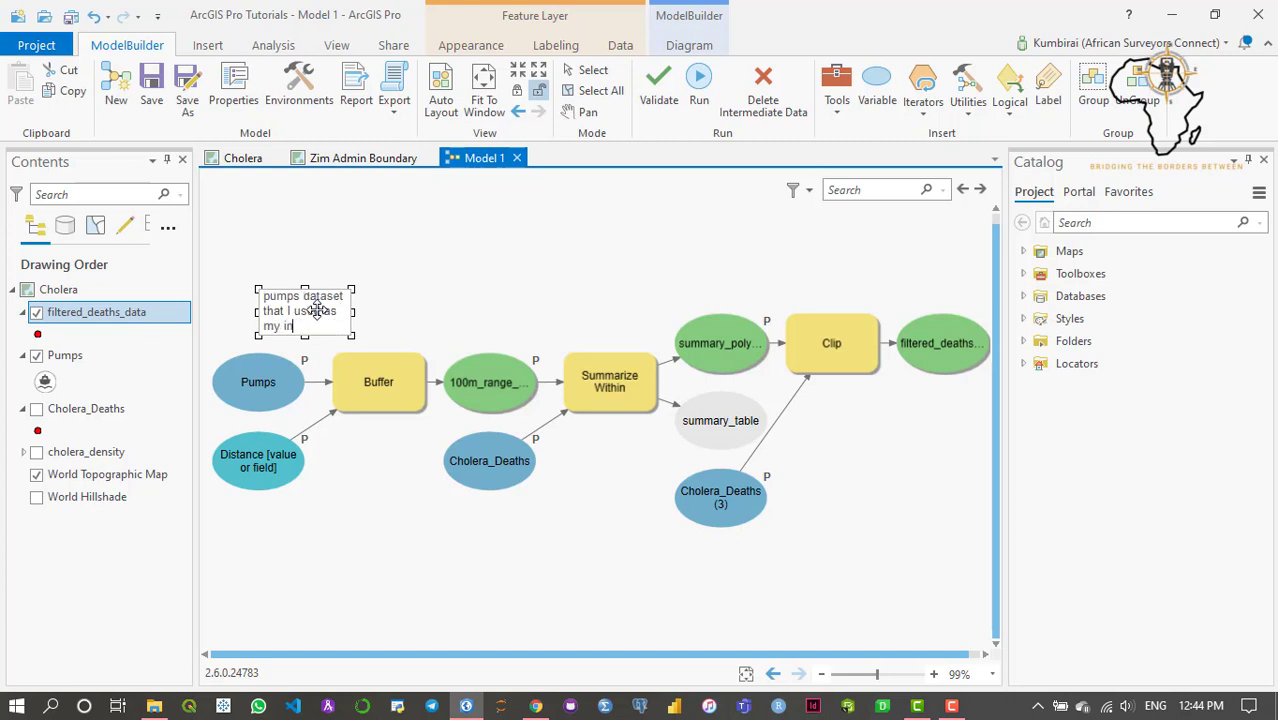
text(put for the buff)
text(er)
key(Return)
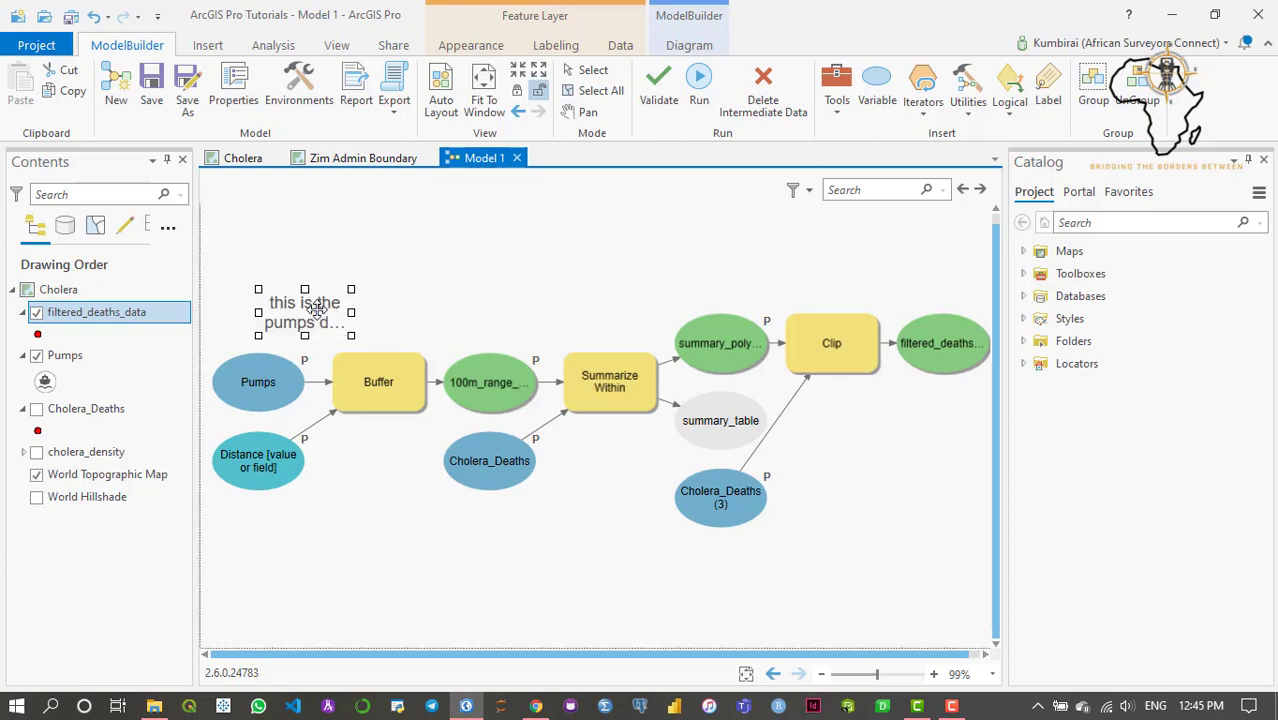
Enlarge the label above Pumps until its whole text fits, and deselect it
drag(316, 310, 238, 242)
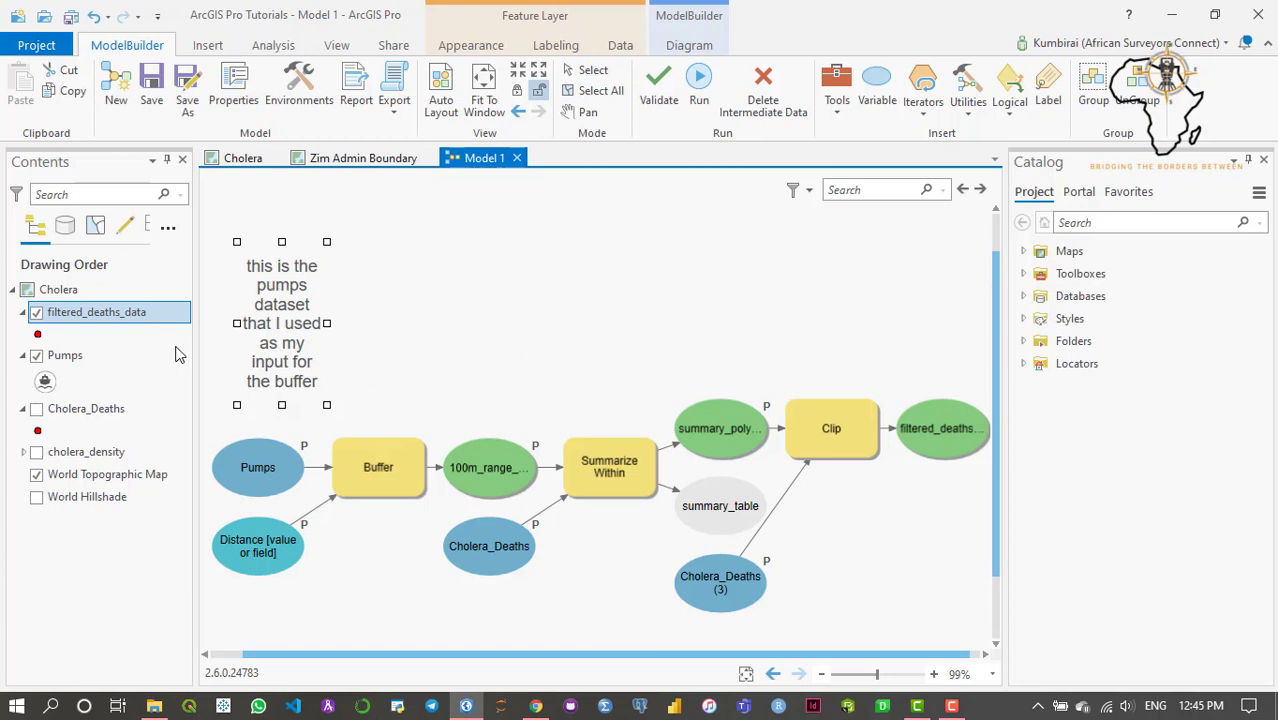
click(535, 330)
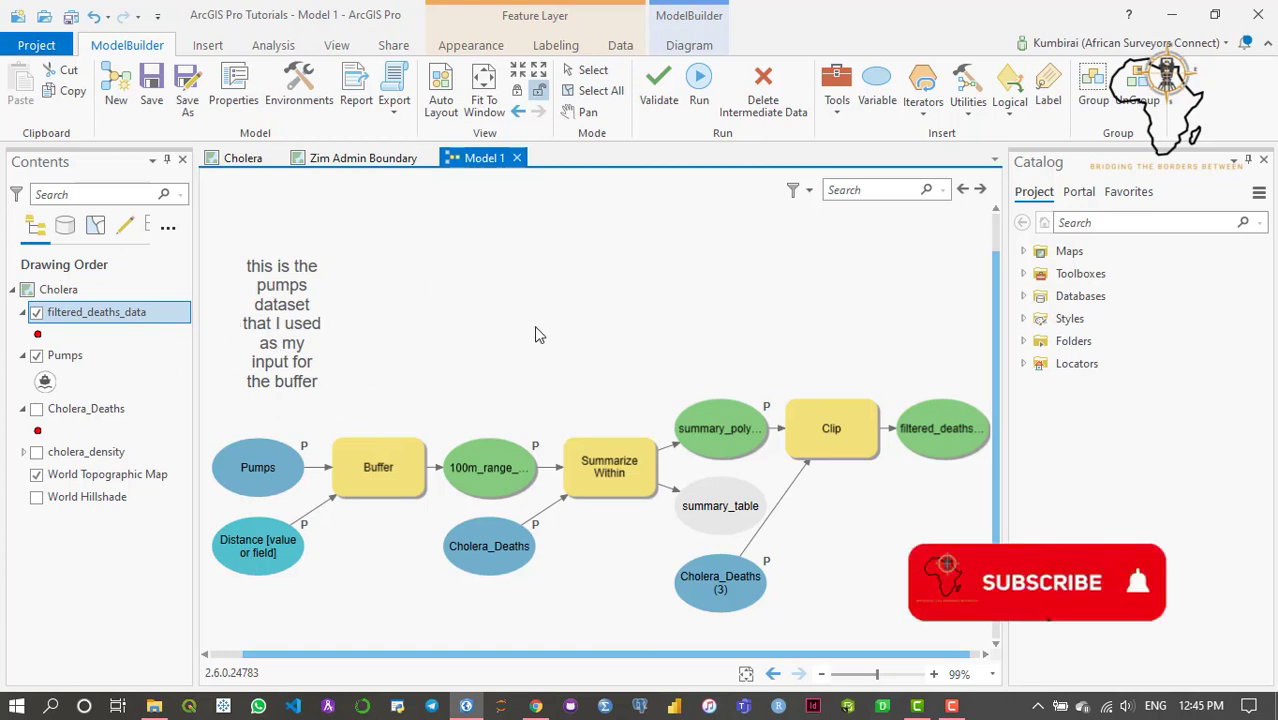
scroll(506, 350, down, 2)
scroll(506, 350, down, 1)
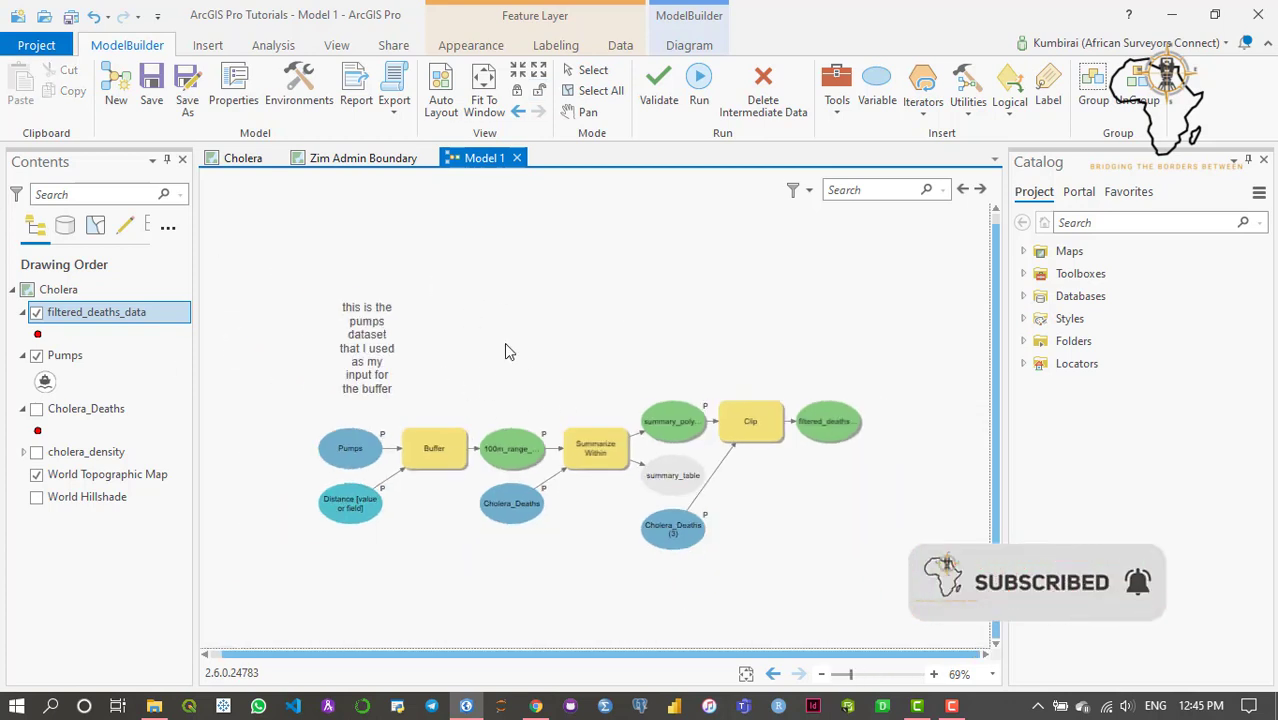
scroll(599, 451, up, 2)
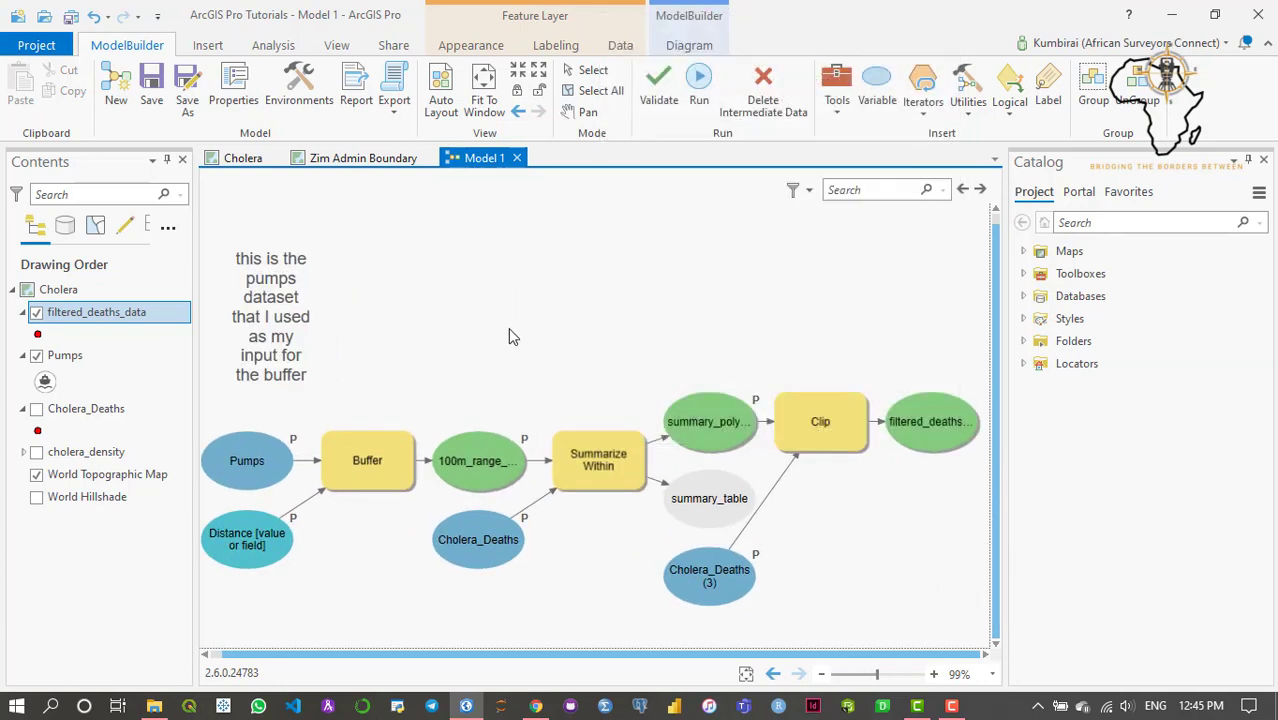
drag(414, 297, 490, 285)
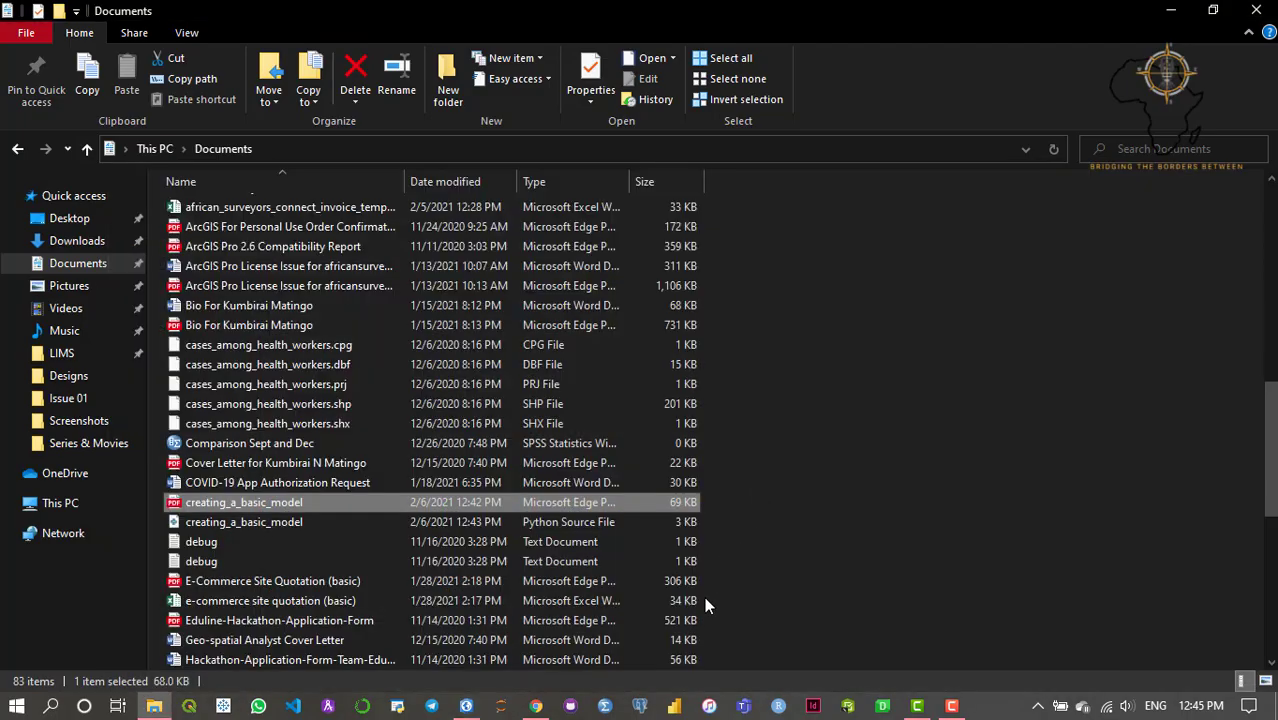
Switch to Google Chrome, where the exported model PDF is open
click(536, 706)
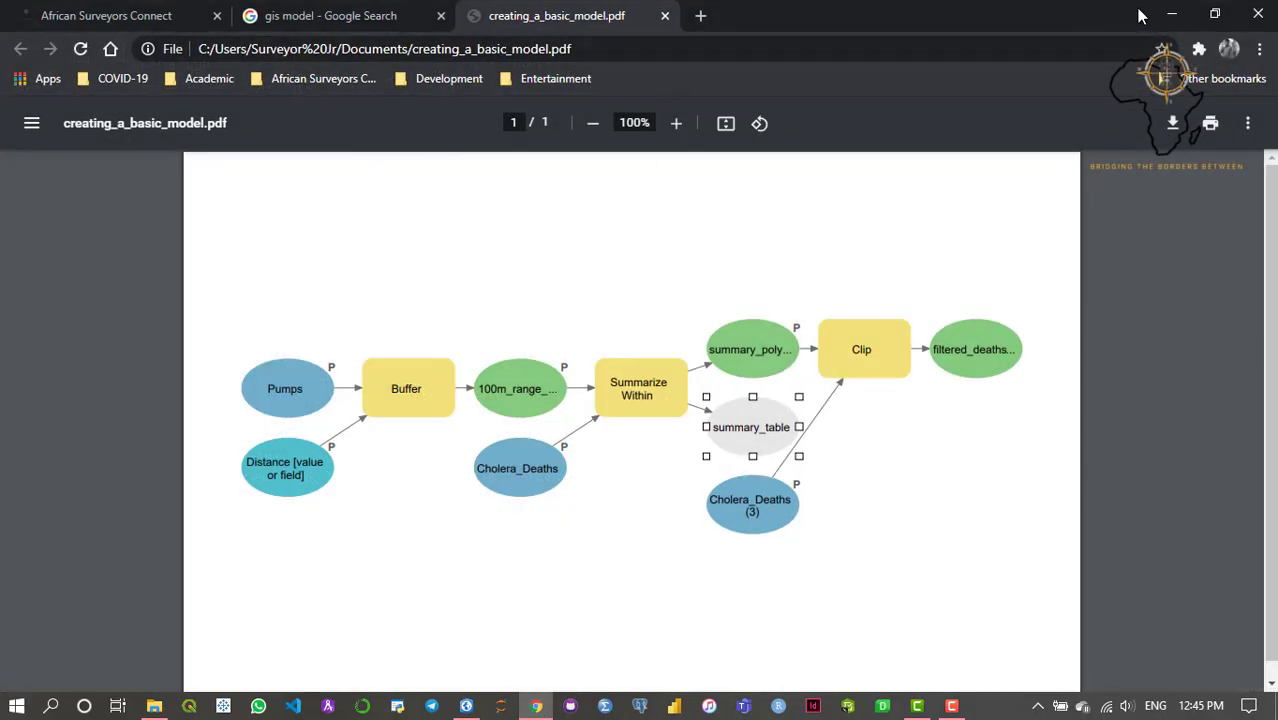
Open the exported Python script creating_a_basic_model from the Documents folder in Visual Studio Code
click(154, 706)
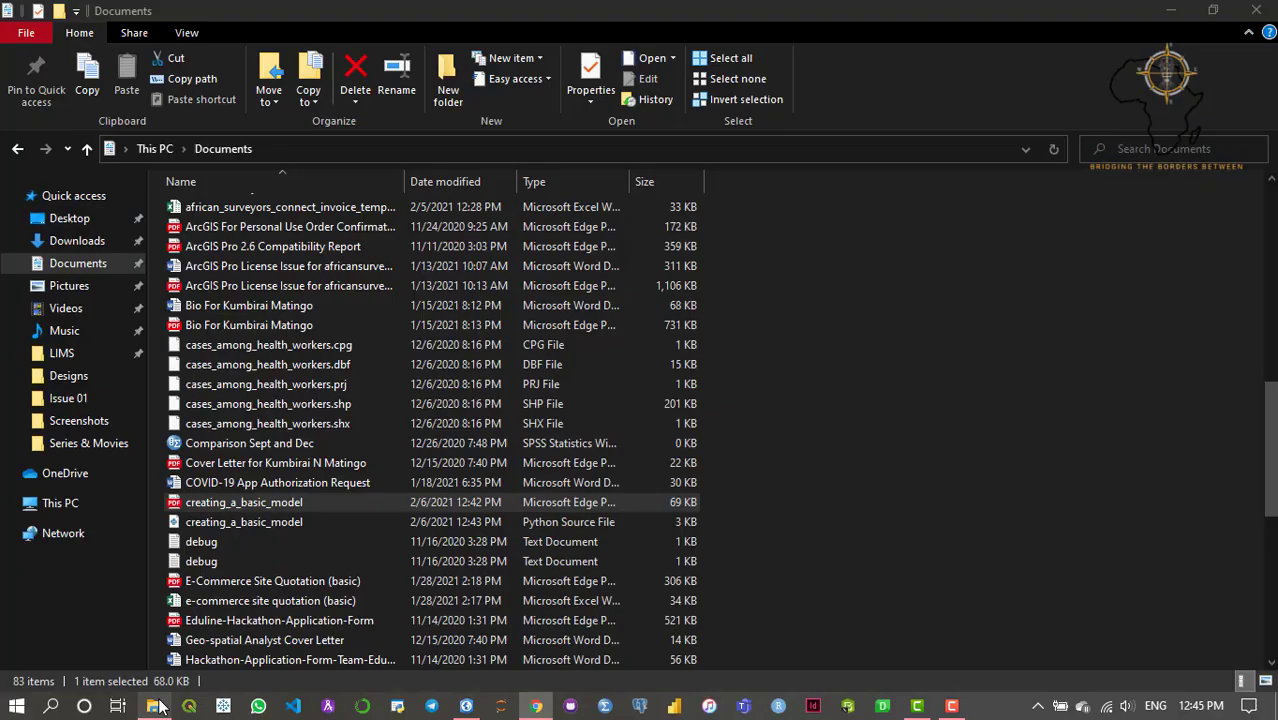
click(299, 522)
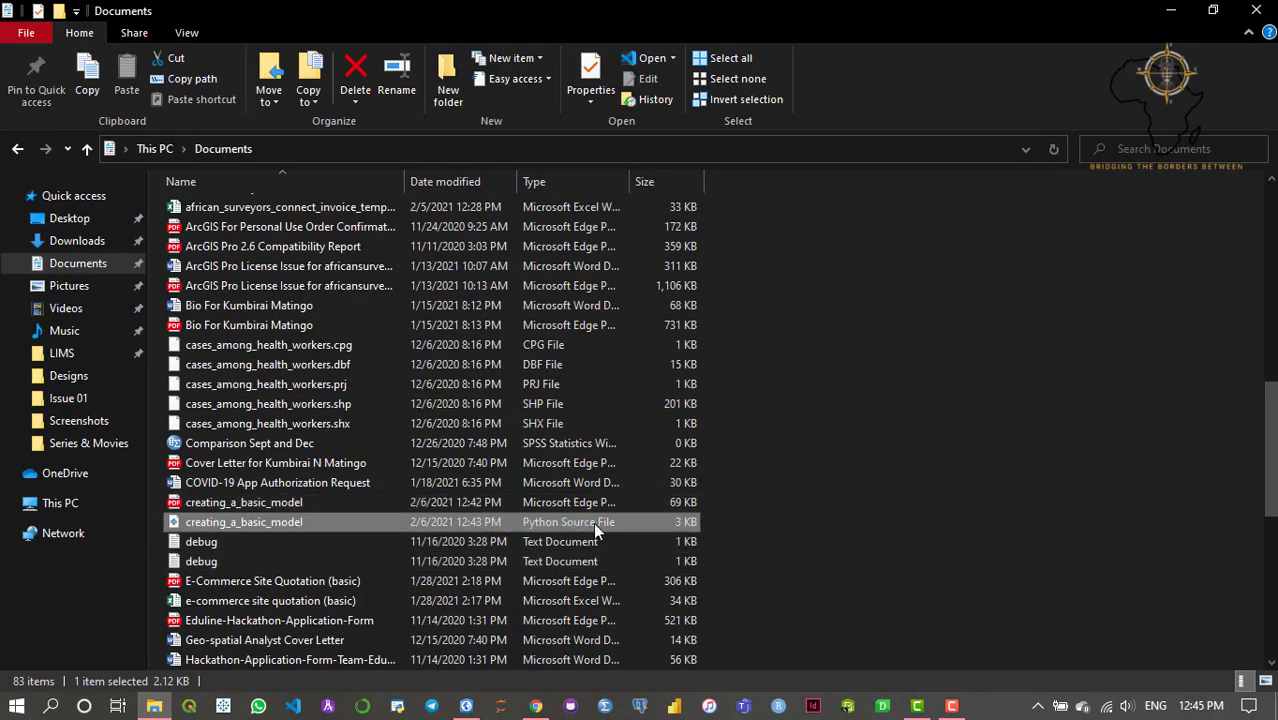
right_click(593, 522)
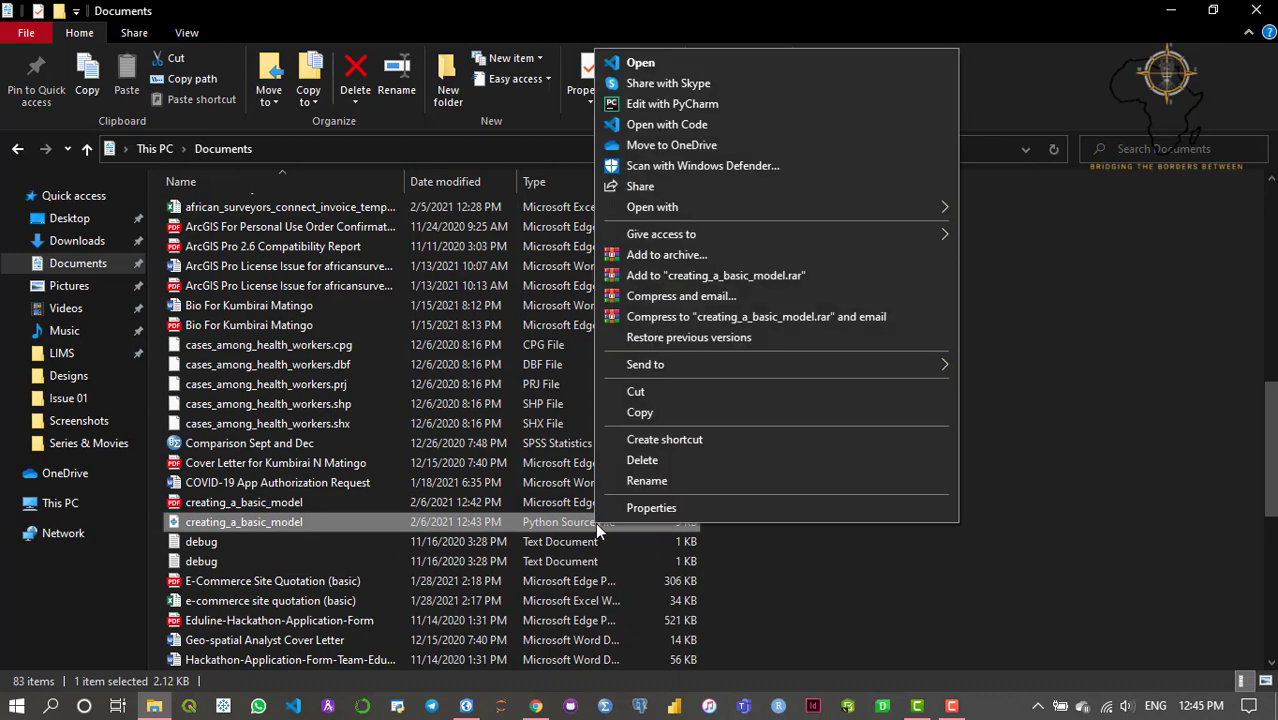
click(684, 126)
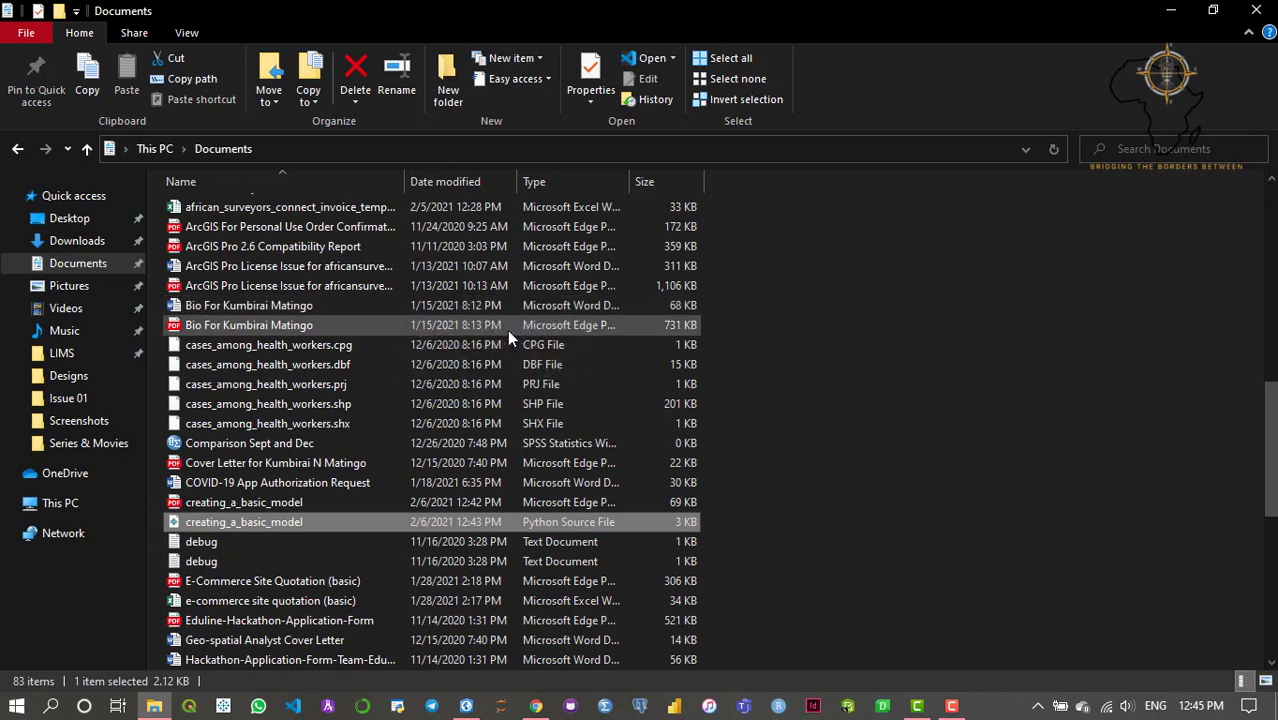
key(Return)
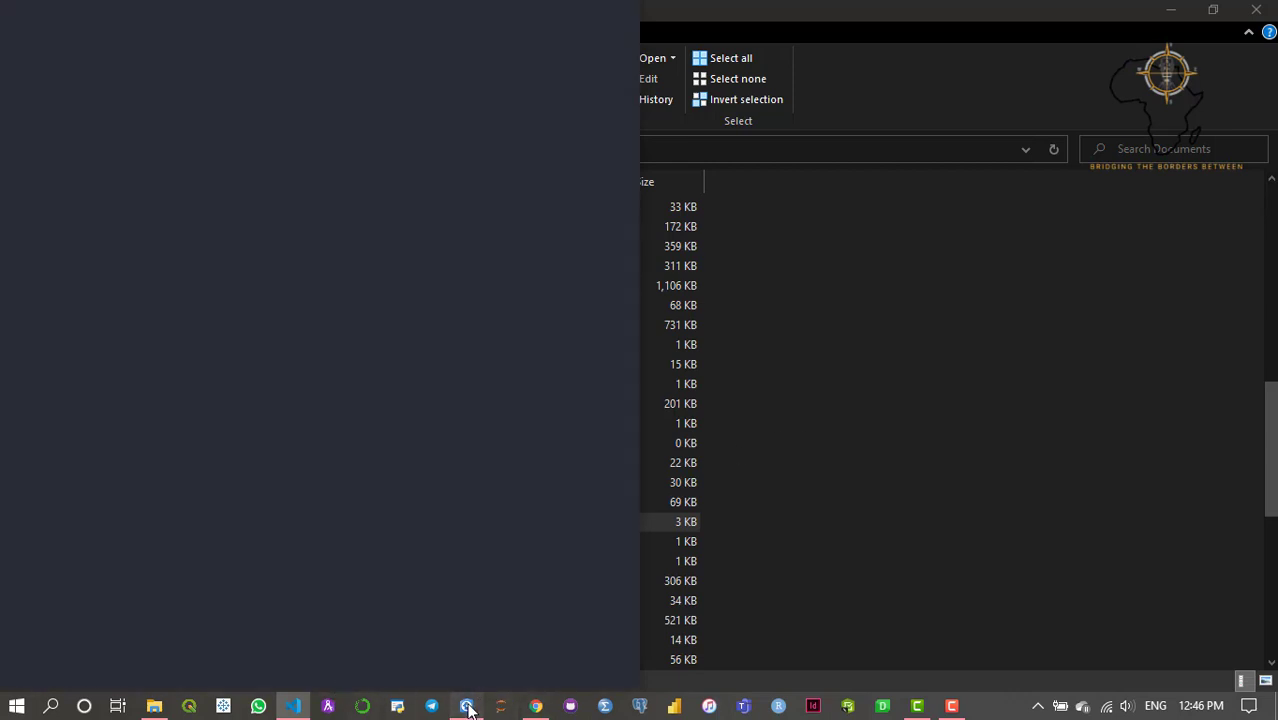
Bring the Visual Studio Code window with creating_a_basic_model.py back to the front and maximize it
click(467, 707)
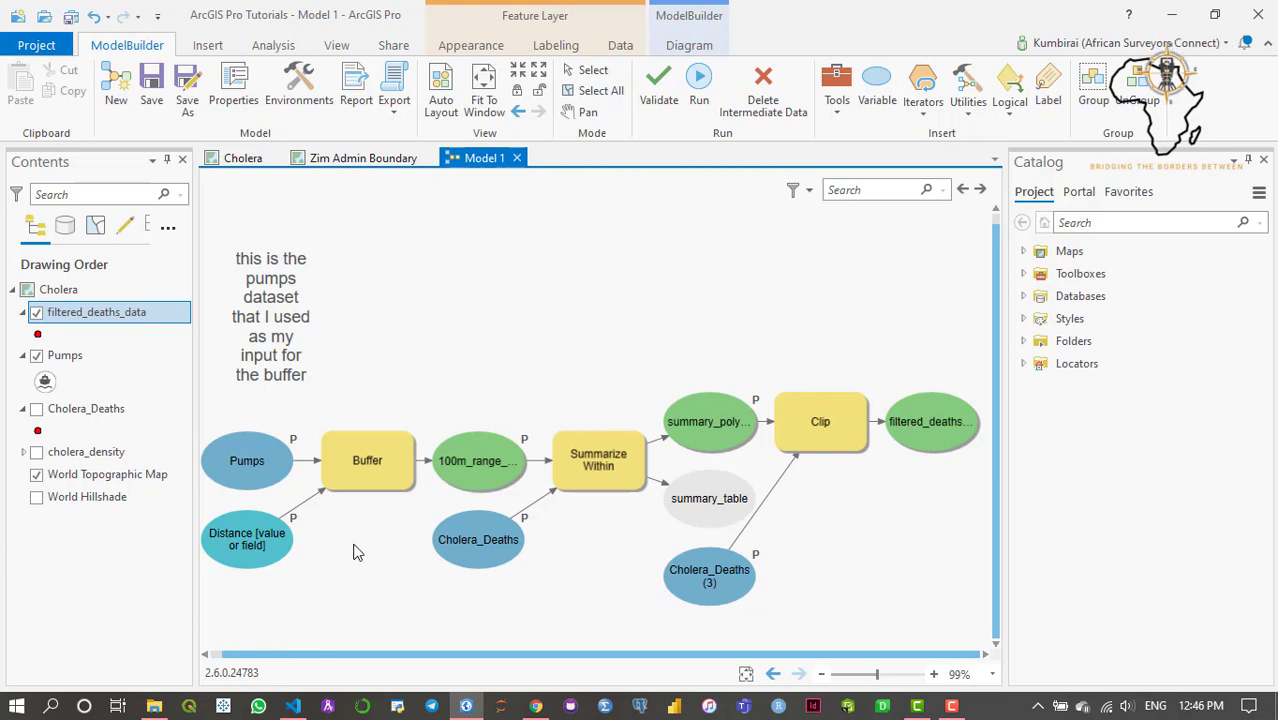
click(293, 706)
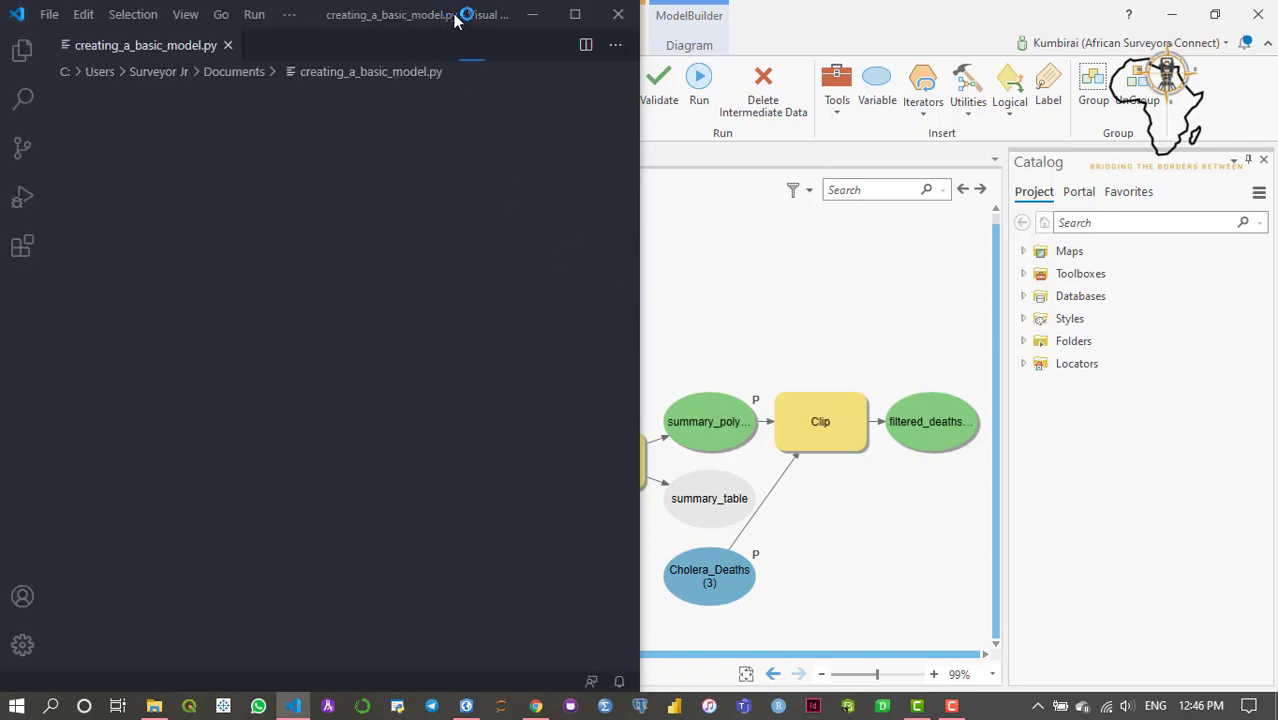
mouse_move(463, 17)
mouse_down()
mouse_move(512, 20)
mouse_move(477, 27)
mouse_up()
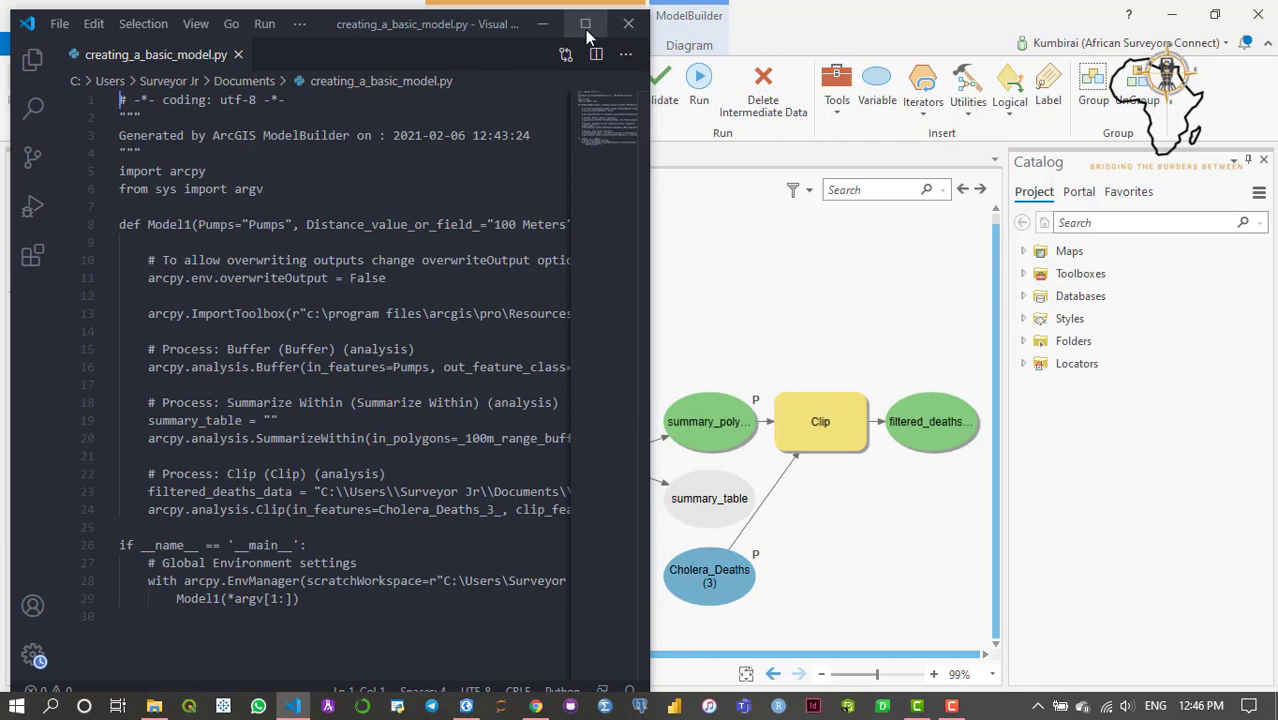
click(585, 27)
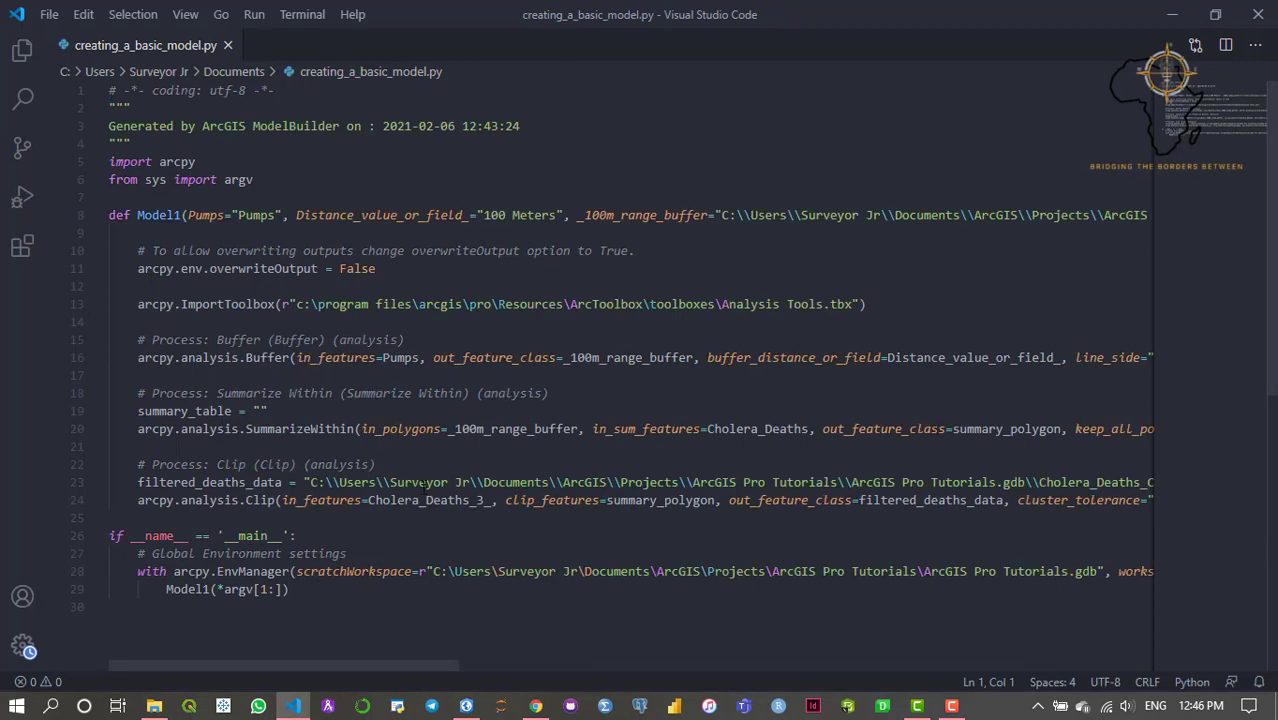
Examine the exported script's generation header, import lines, Model1 function definition and overall structure
scroll(420, 482, down, 5)
scroll(420, 482, up, 5)
click(243, 143)
click(270, 164)
click(280, 181)
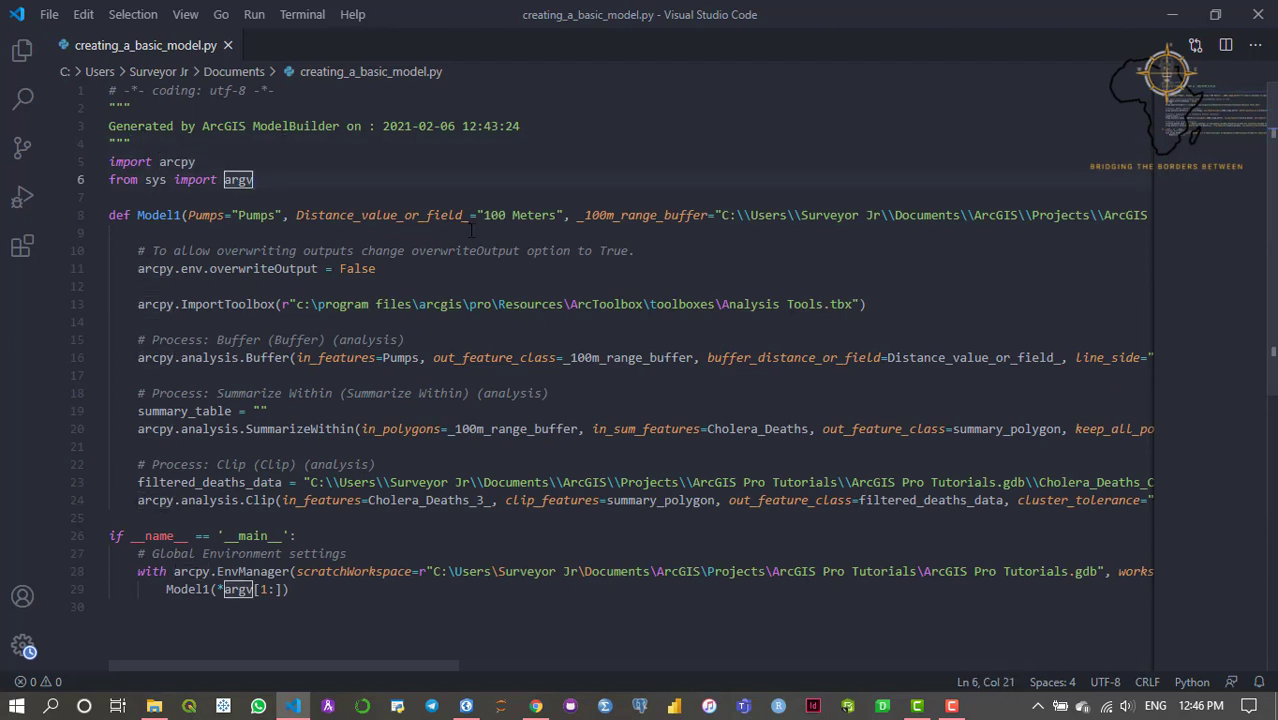
click(576, 232)
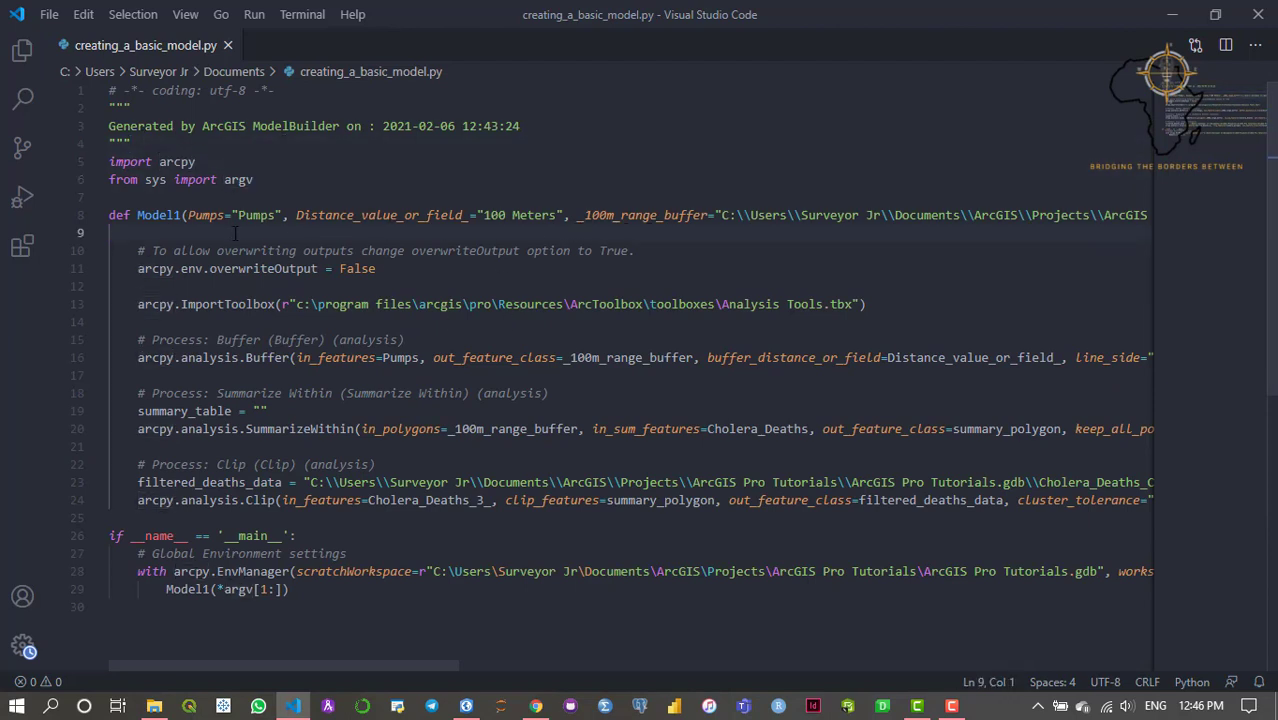
scroll(400, 234, down, 2)
scroll(200, 236, up, 2)
click(537, 132)
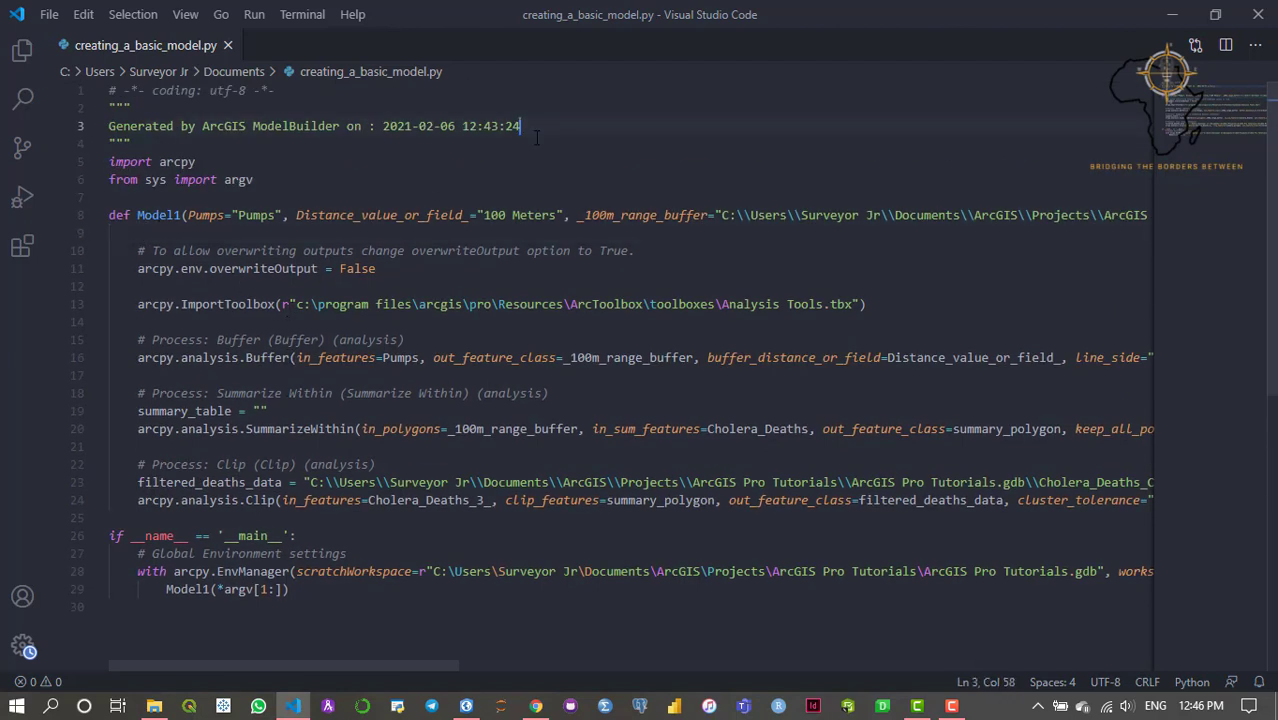
scroll(438, 340, down, 2)
scroll(438, 340, up, 2)
scroll(320, 393, down, 2)
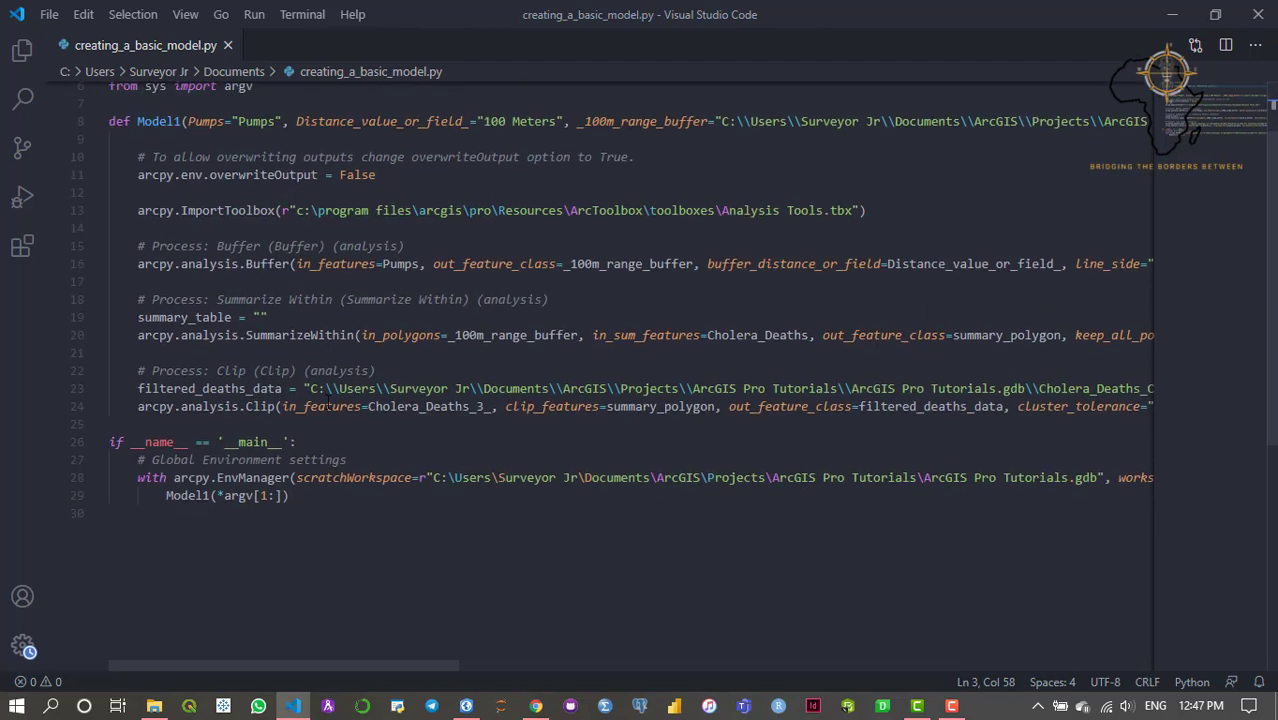
scroll(320, 393, up, 2)
scroll(343, 393, down, 2)
scroll(455, 454, up, 2)
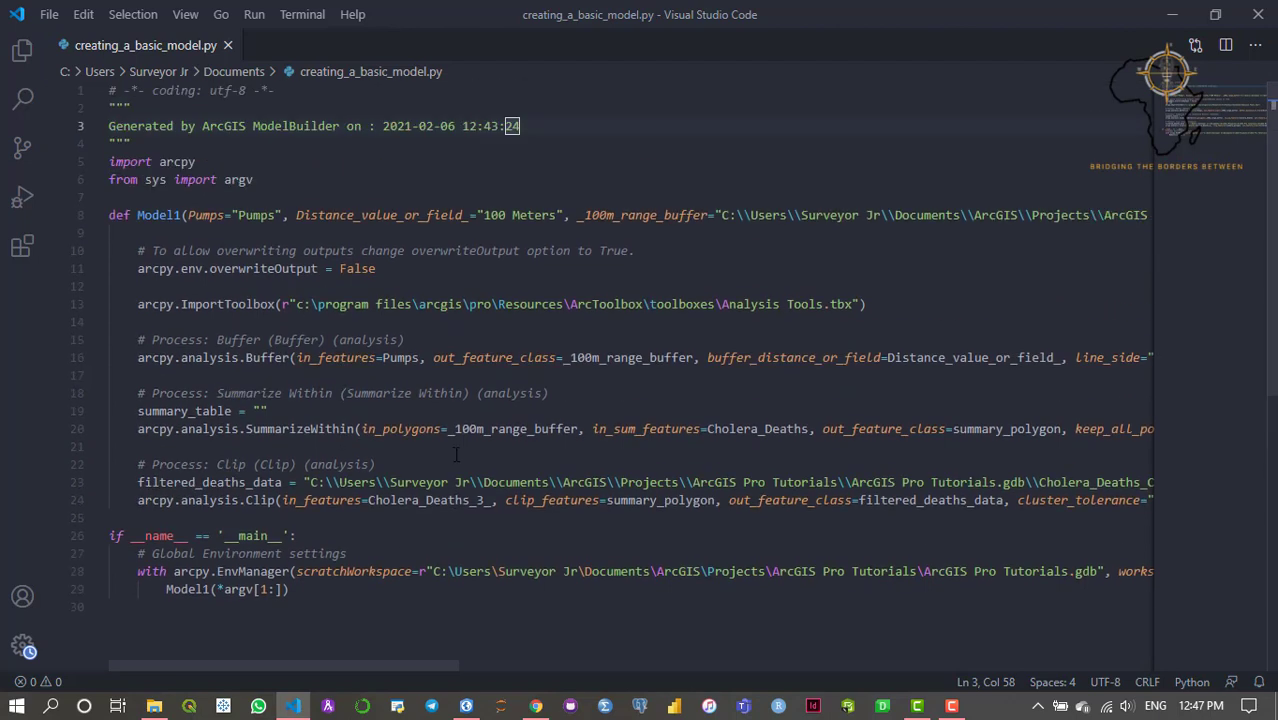
Examine the script's arcpy import, overwriteOutput setting and Clip process, and return to Model 1 in ArcGIS Pro
click(199, 162)
scroll(420, 290, down, 3)
scroll(570, 375, up, 3)
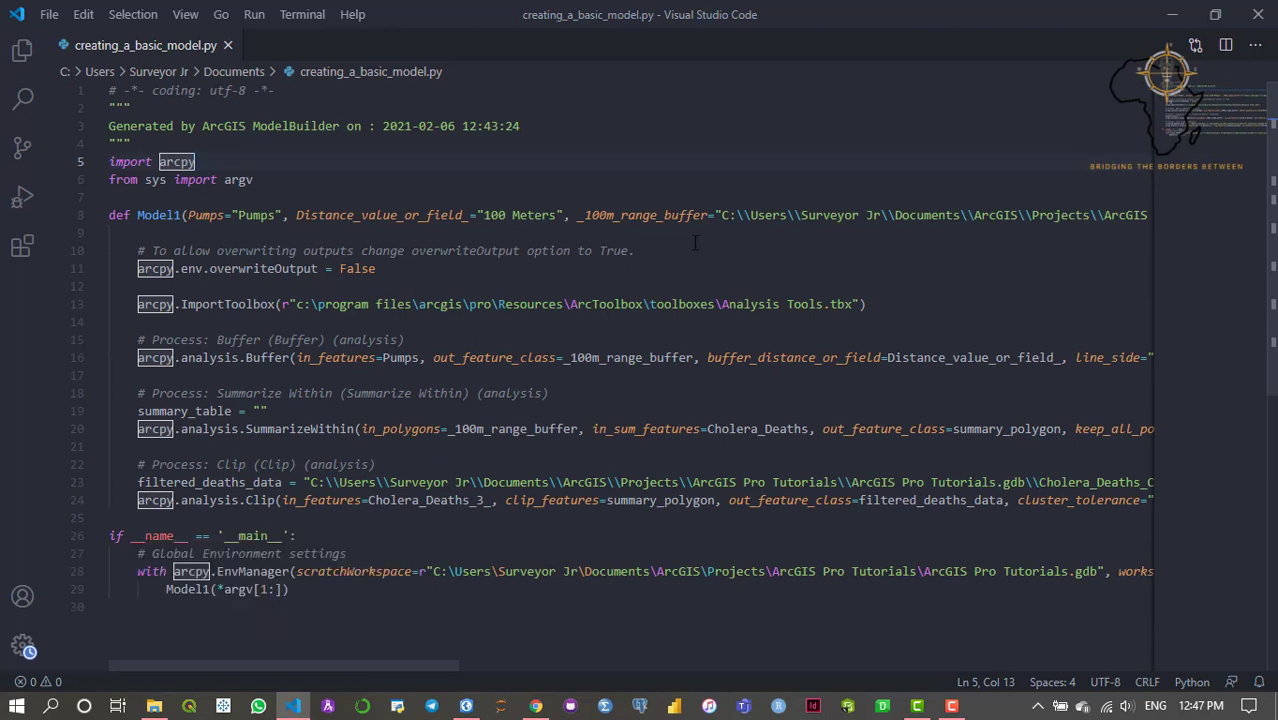
click(645, 251)
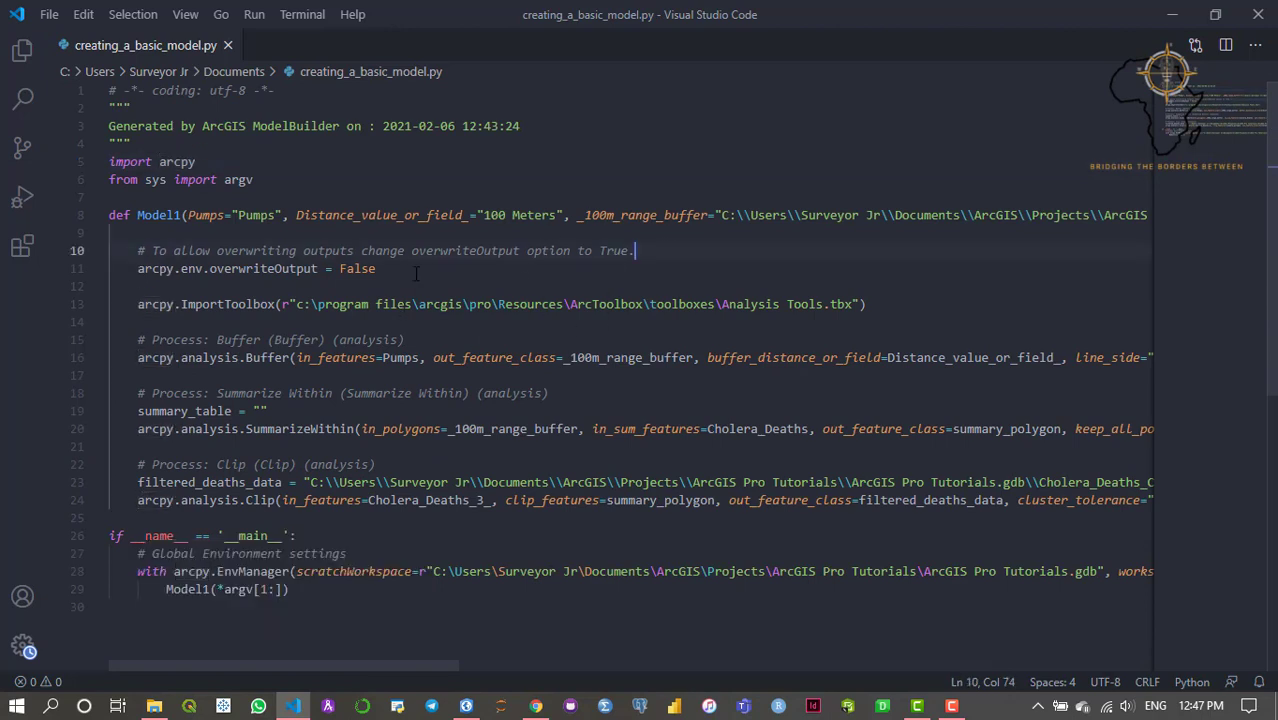
key(Down)
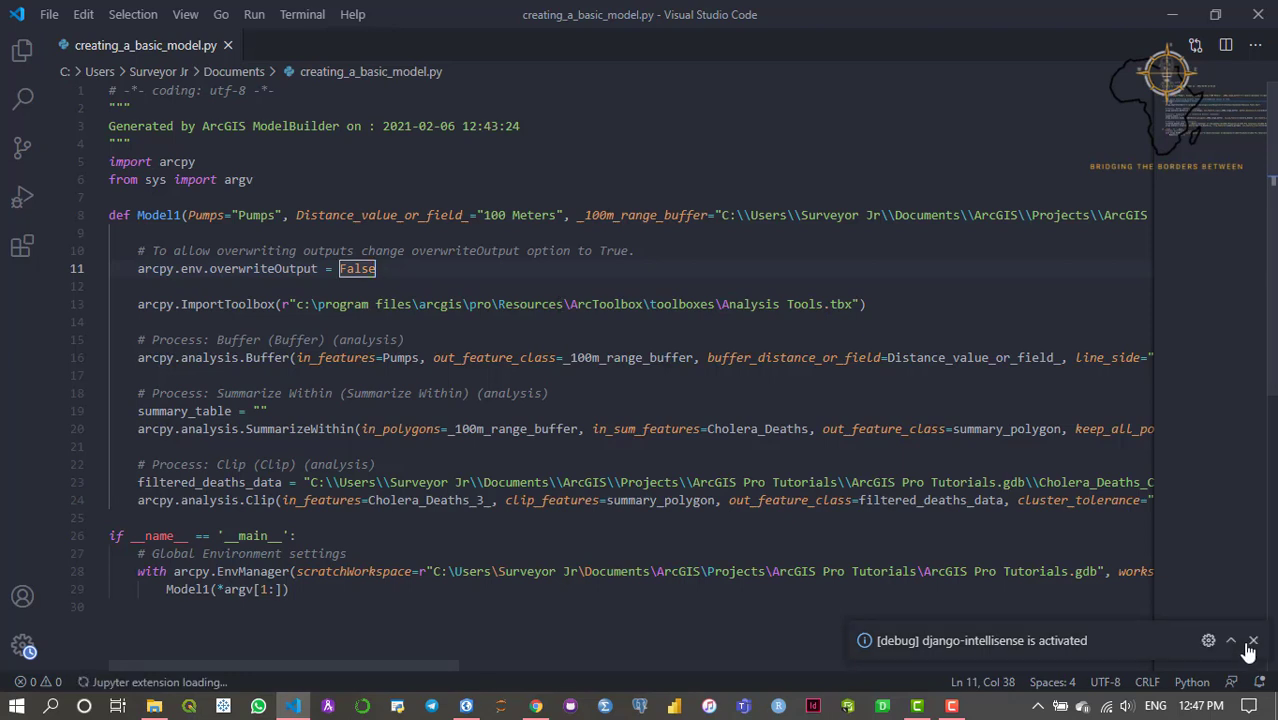
click(1252, 641)
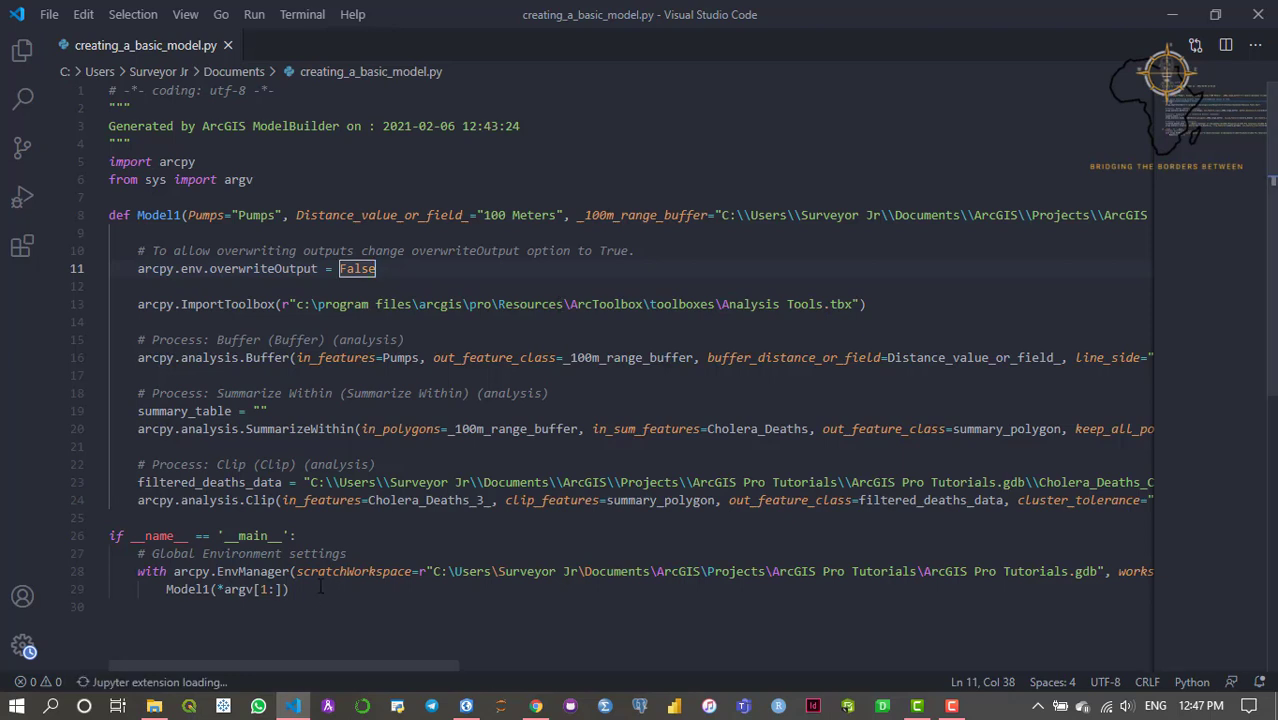
click(320, 588)
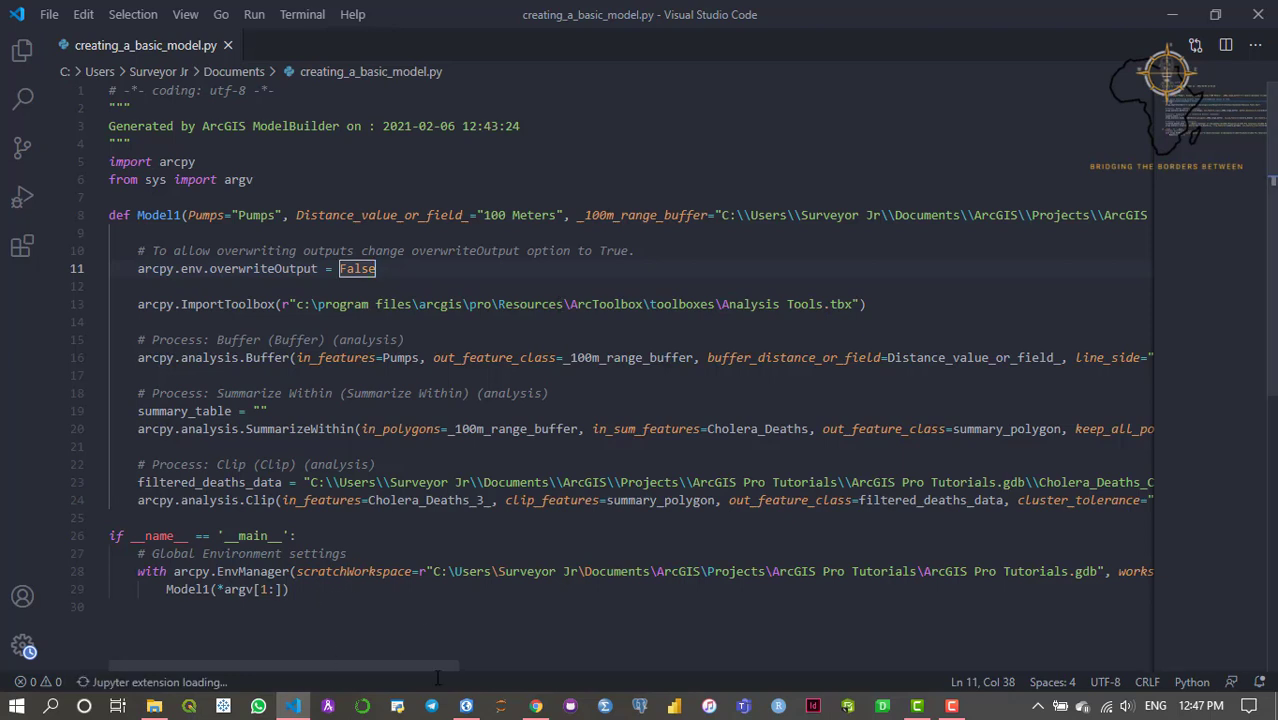
click(394, 462)
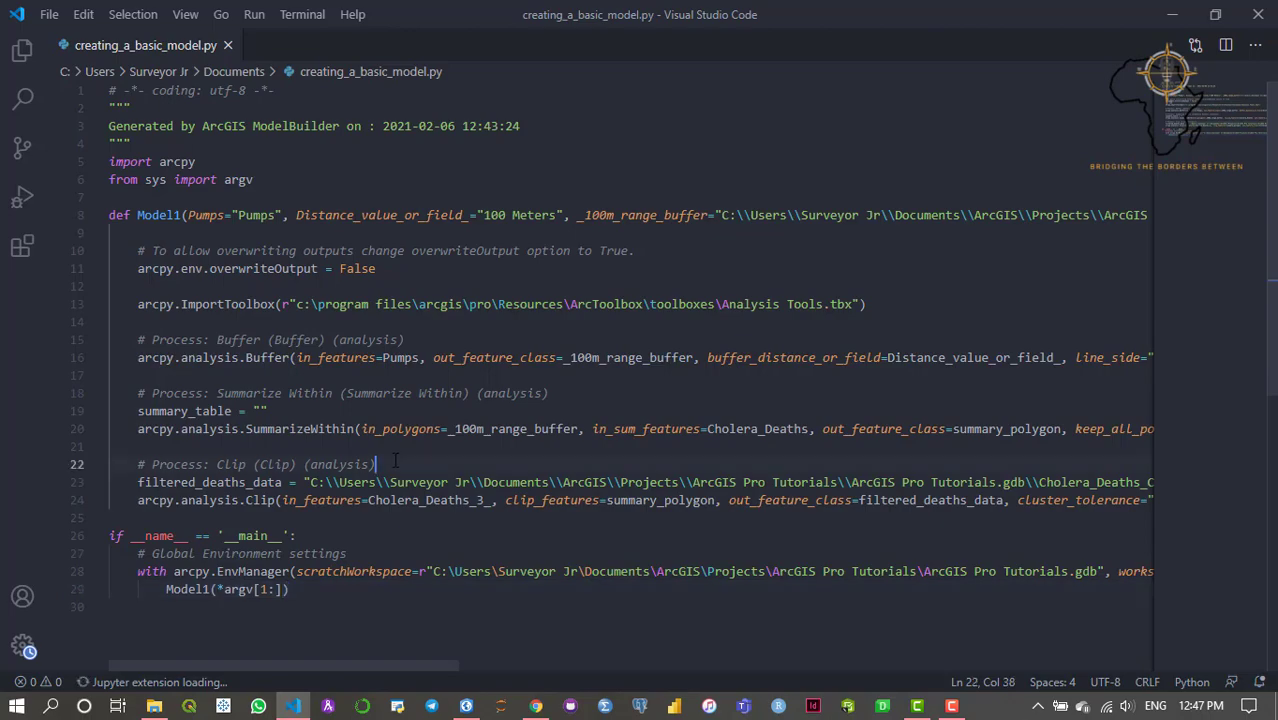
click(1170, 16)
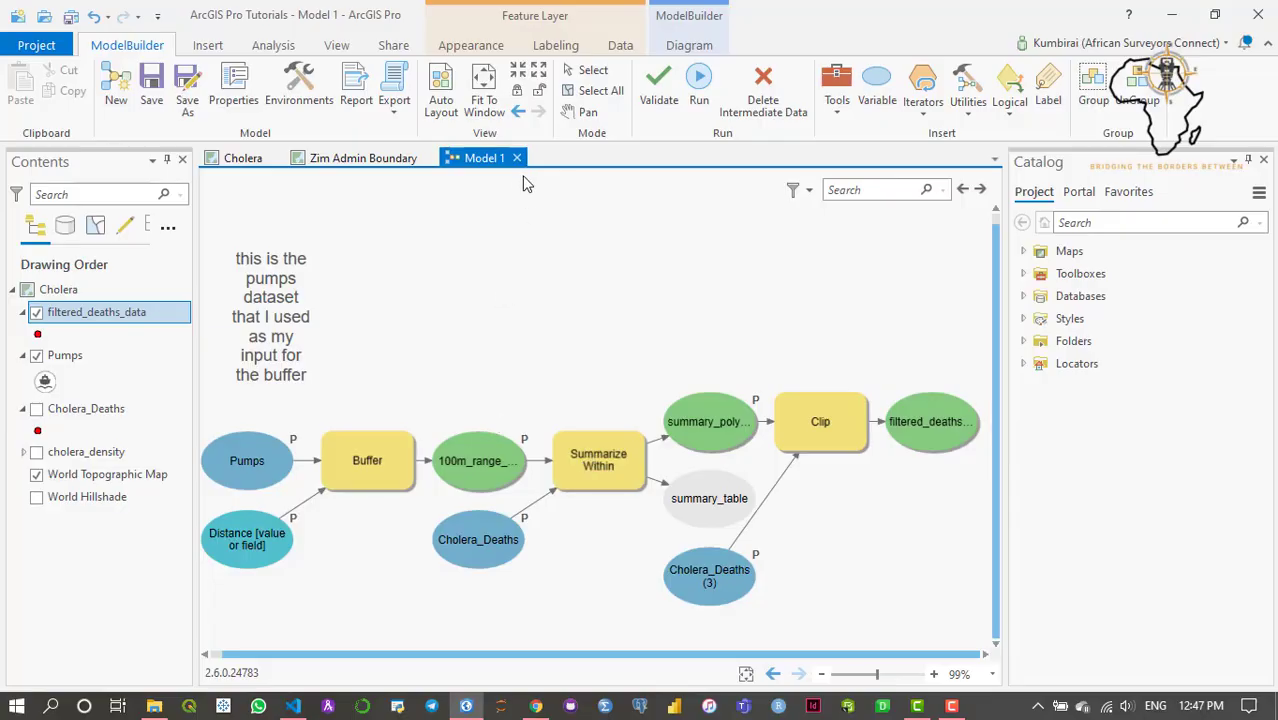